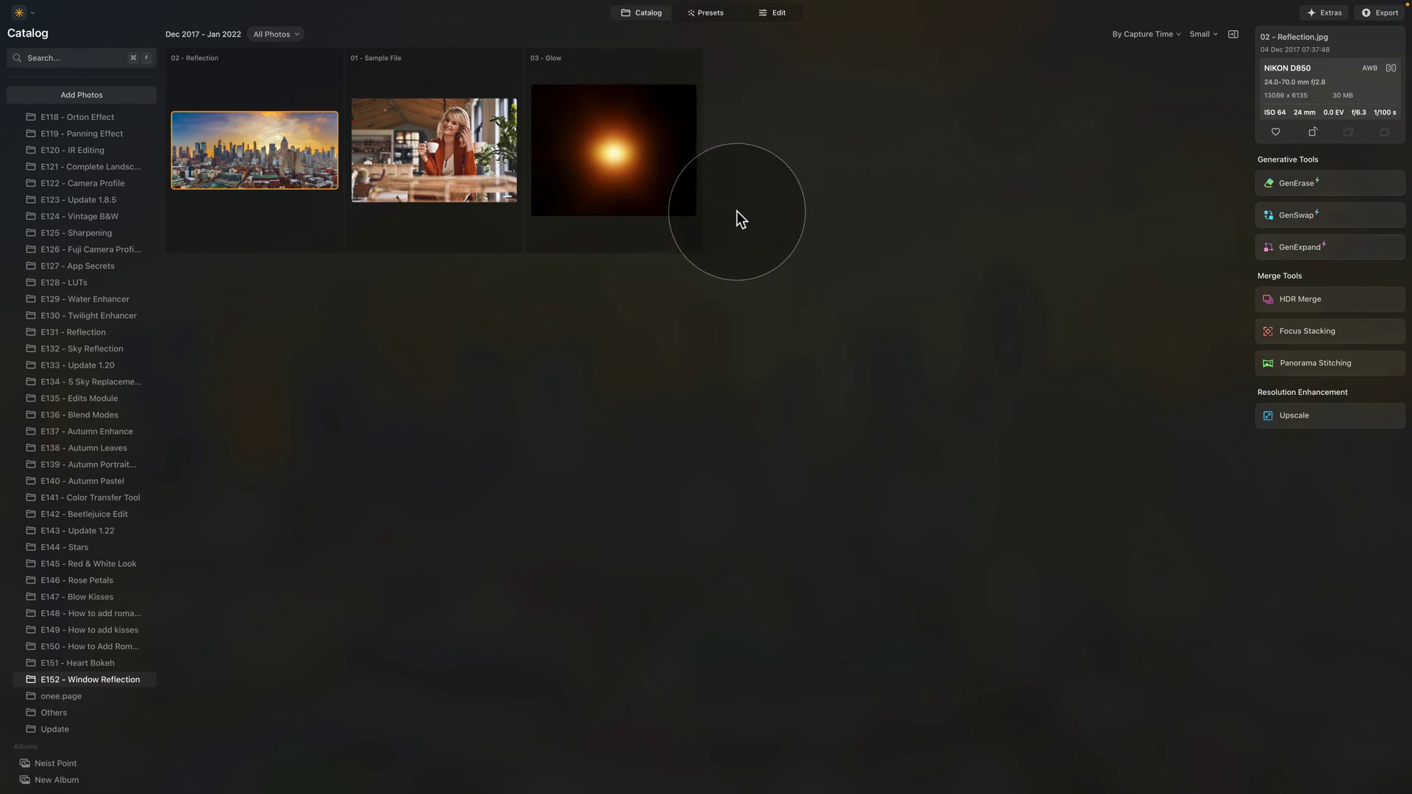
Open the 01 - Sample File portrait from the E152 - Window Reflection folder for editing
{"action": "left_click", "coordinate": [443, 130]}
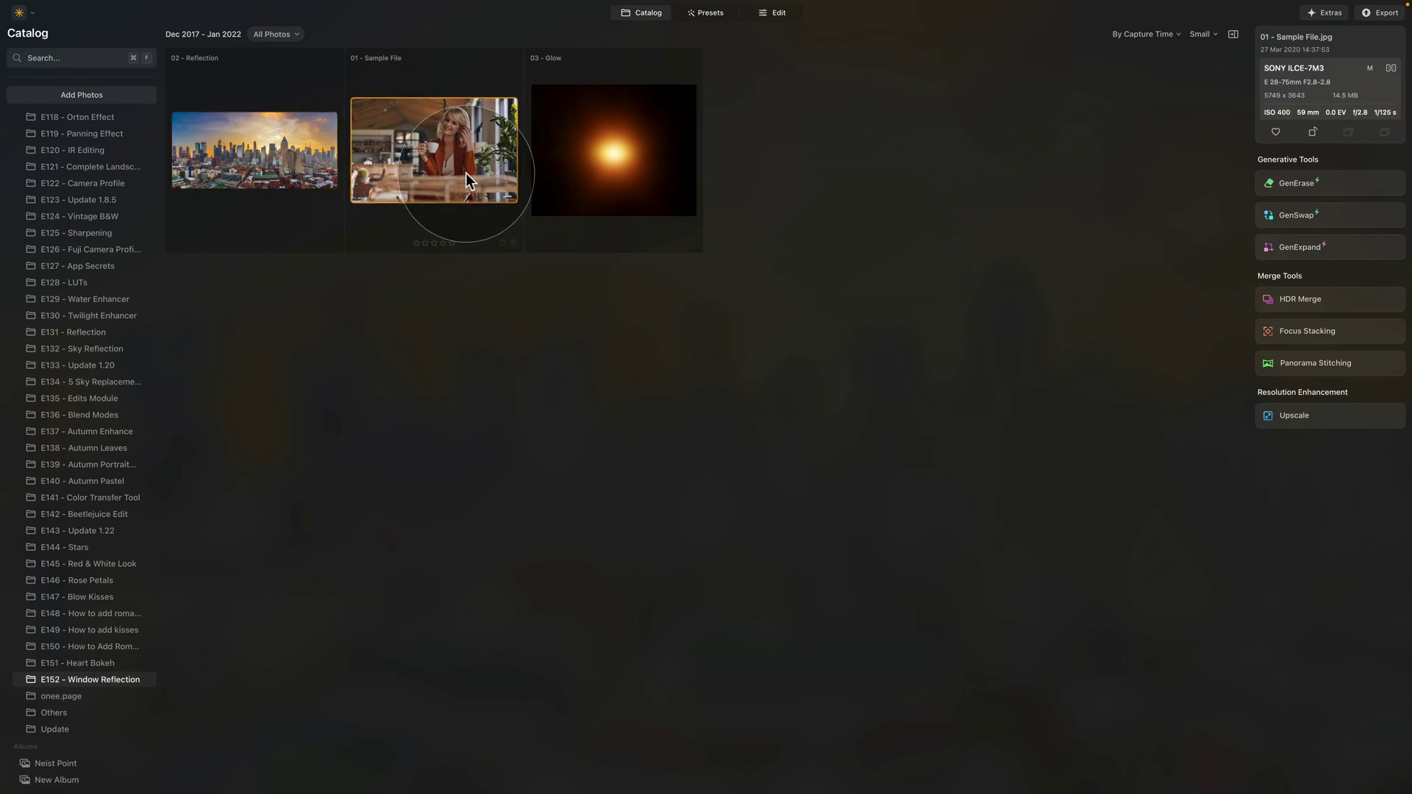
{"action": "left_click", "coordinate": [278, 154]}
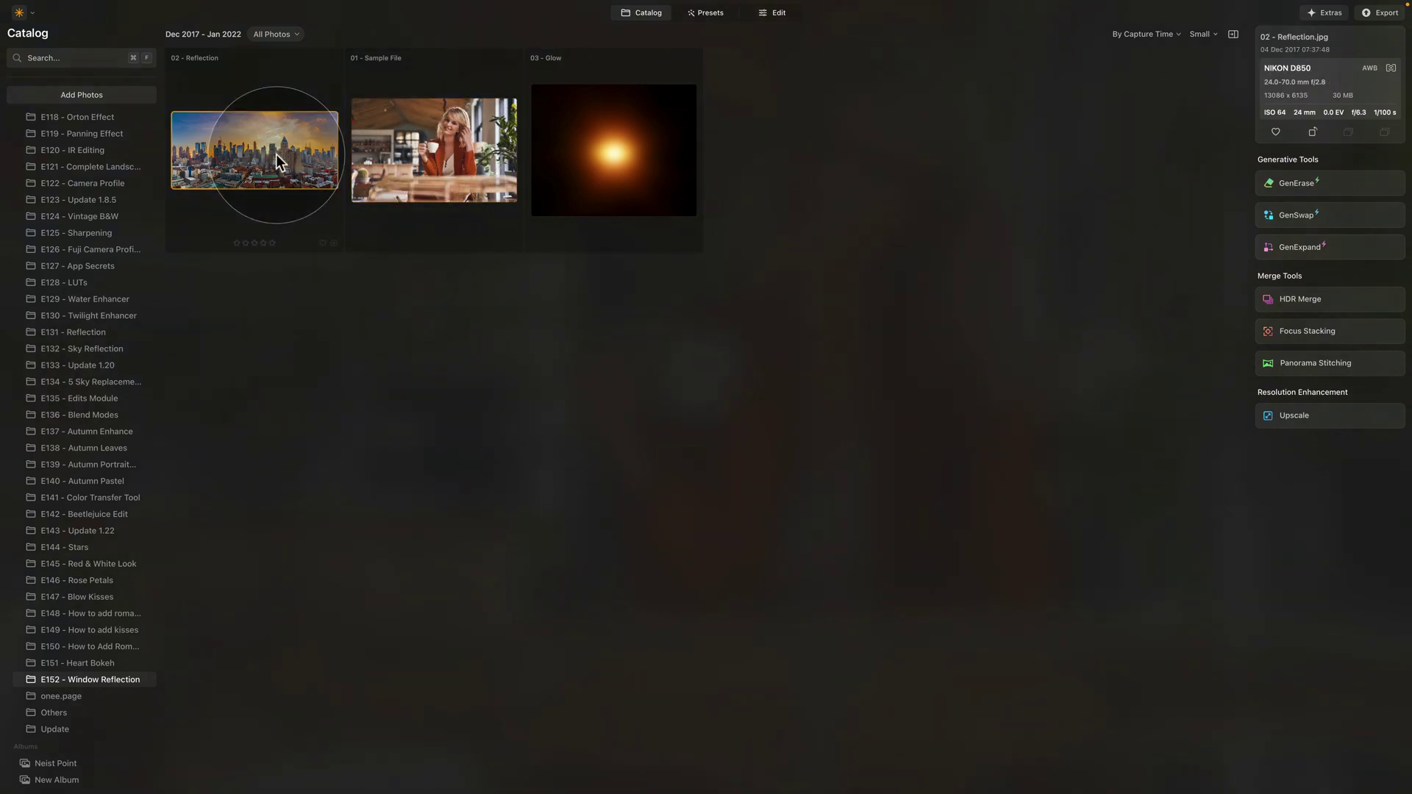
{"action": "left_click", "coordinate": [659, 150]}
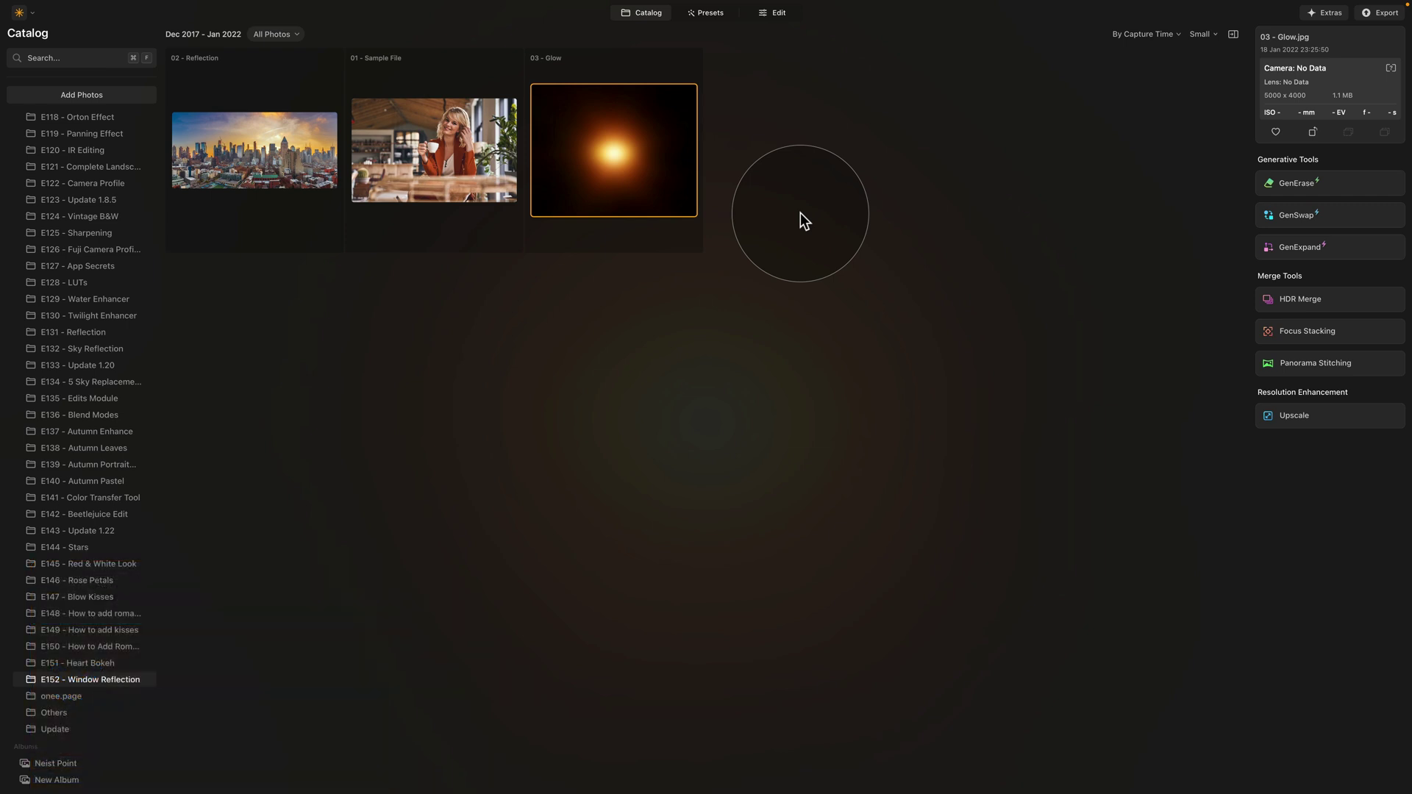
{"action": "left_click", "coordinate": [425, 137]}
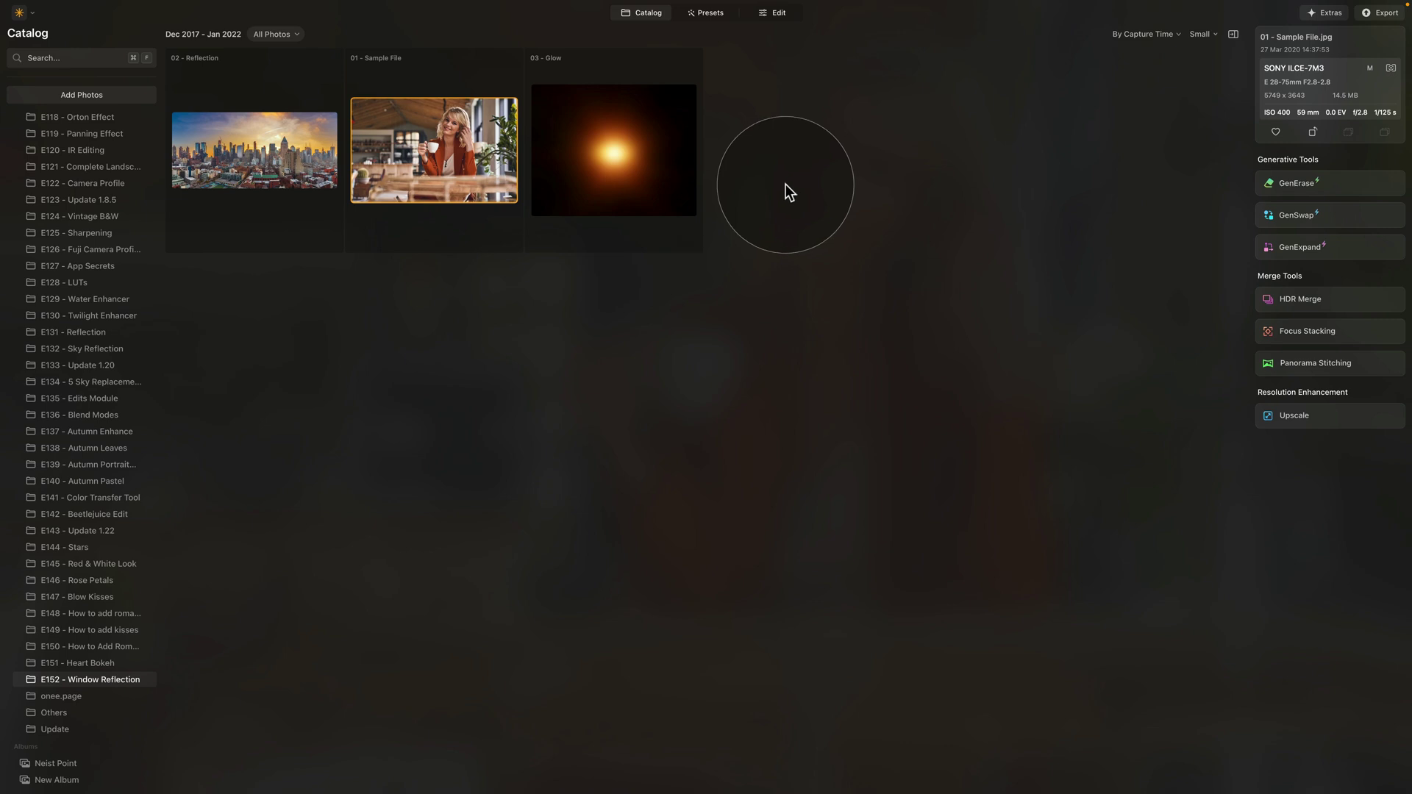
{"action": "left_click", "coordinate": [774, 15]}
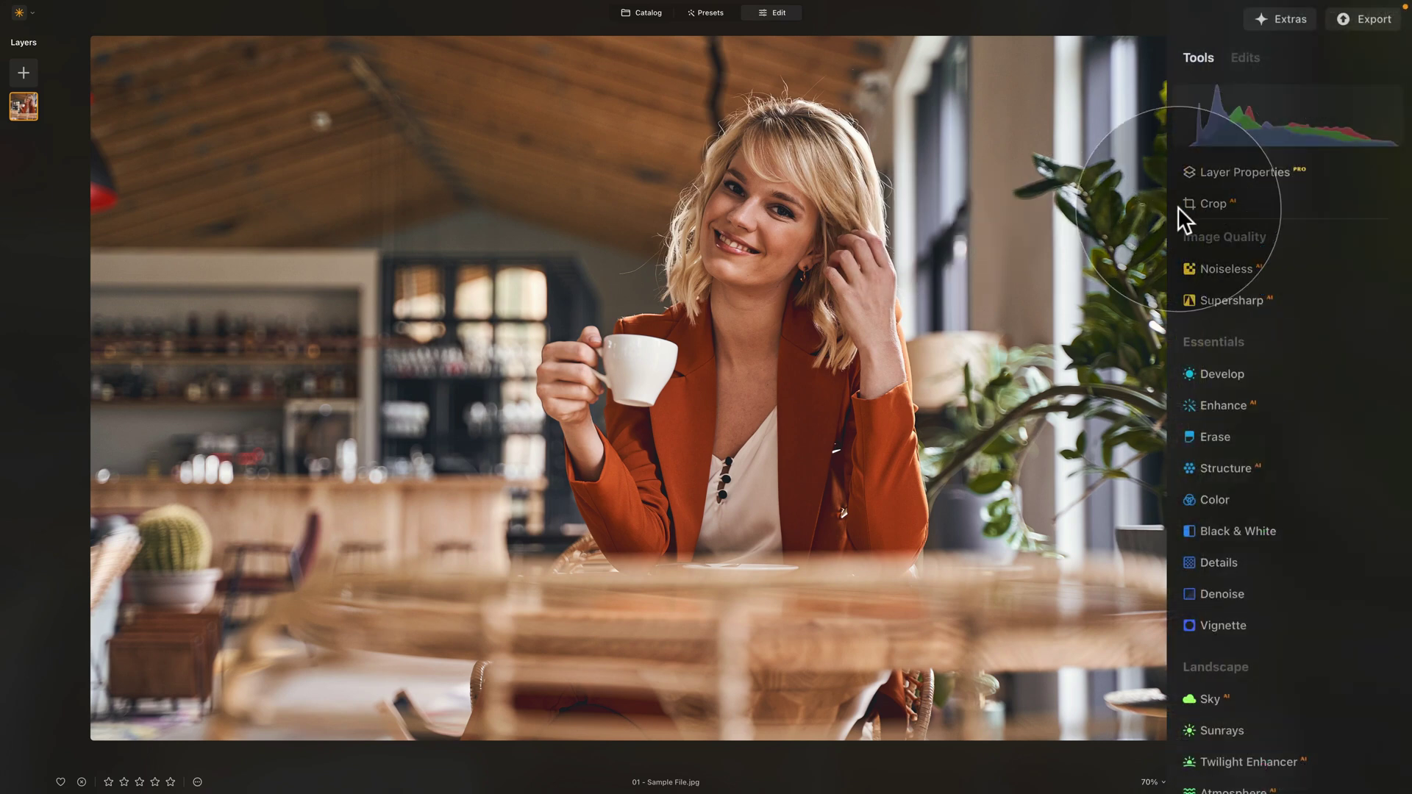
Crop the portrait tighter around the woman, keeping the Original ratio and leaving space beside her on the bar side
{"action": "left_click", "coordinate": [1210, 203]}
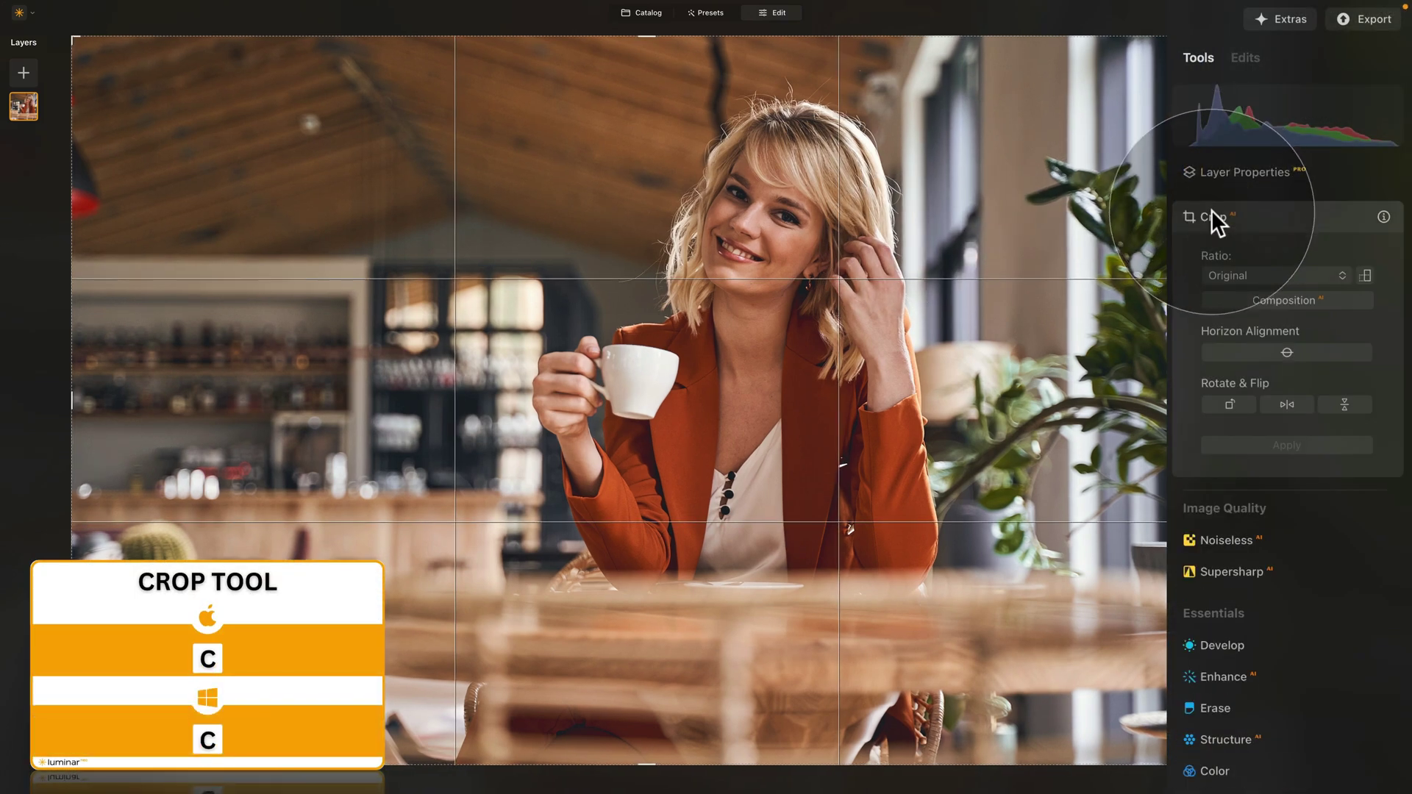
{"action": "left_click", "coordinate": [1274, 275]}
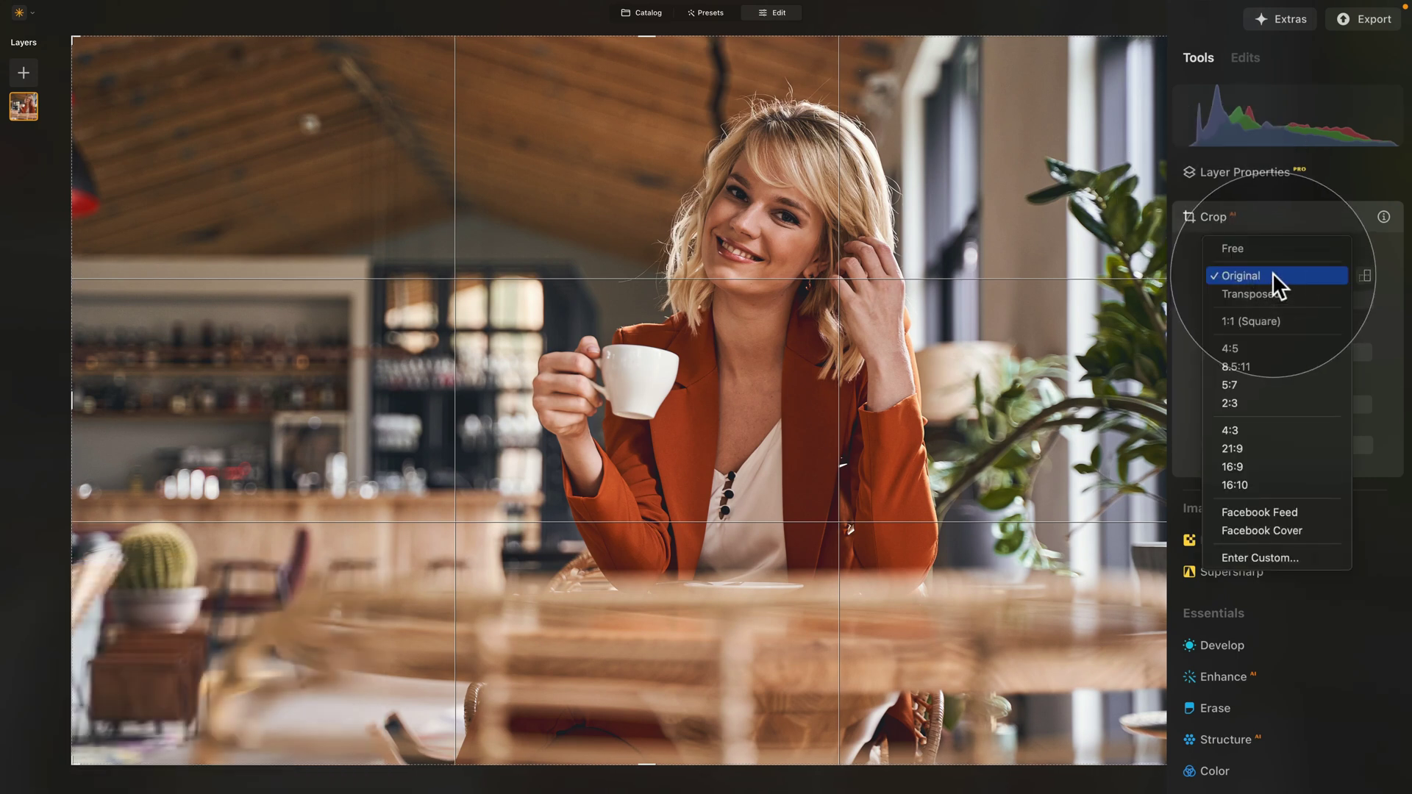
{"action": "left_click", "coordinate": [1272, 275]}
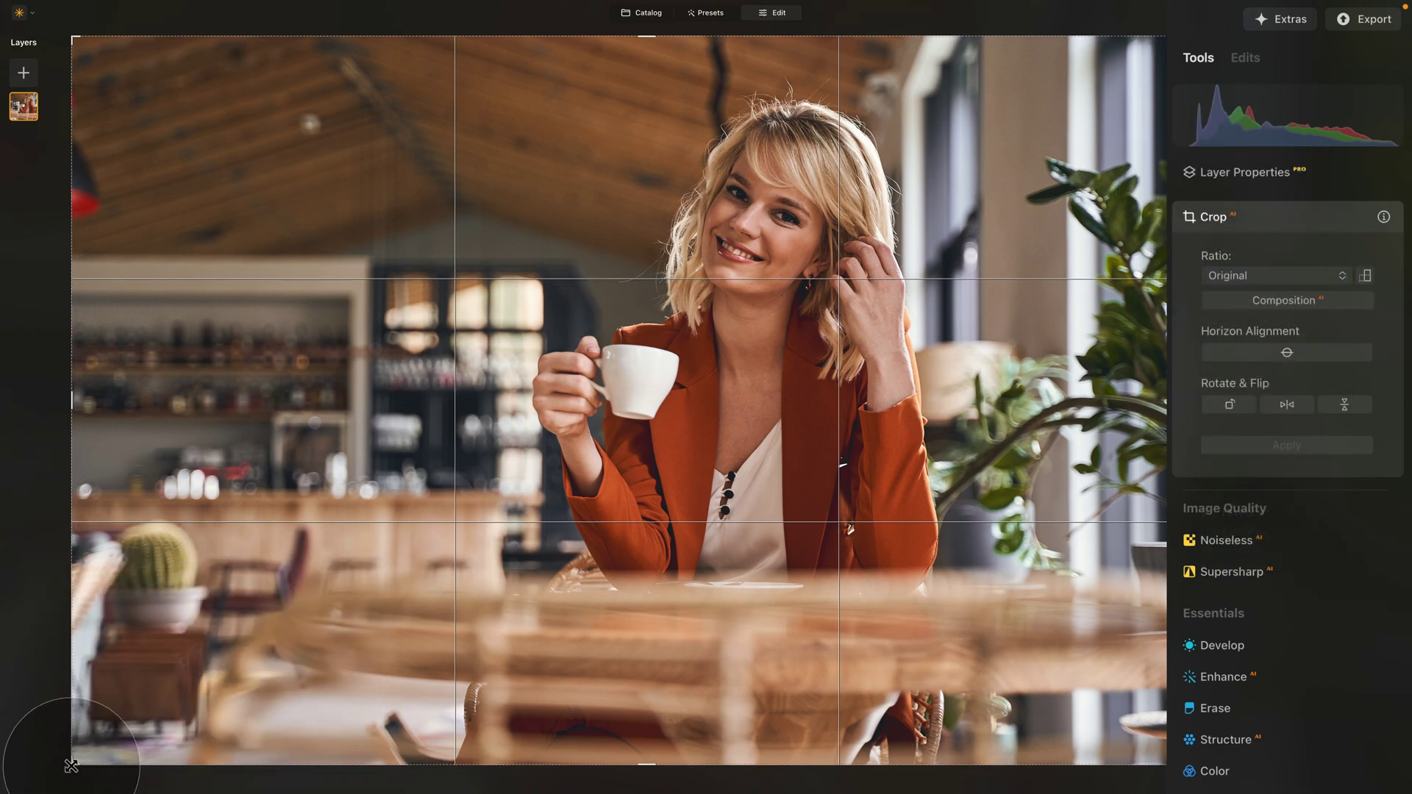
{"action": "left_click_drag", "start_coordinate": [73, 762], "coordinate": [271, 664]}
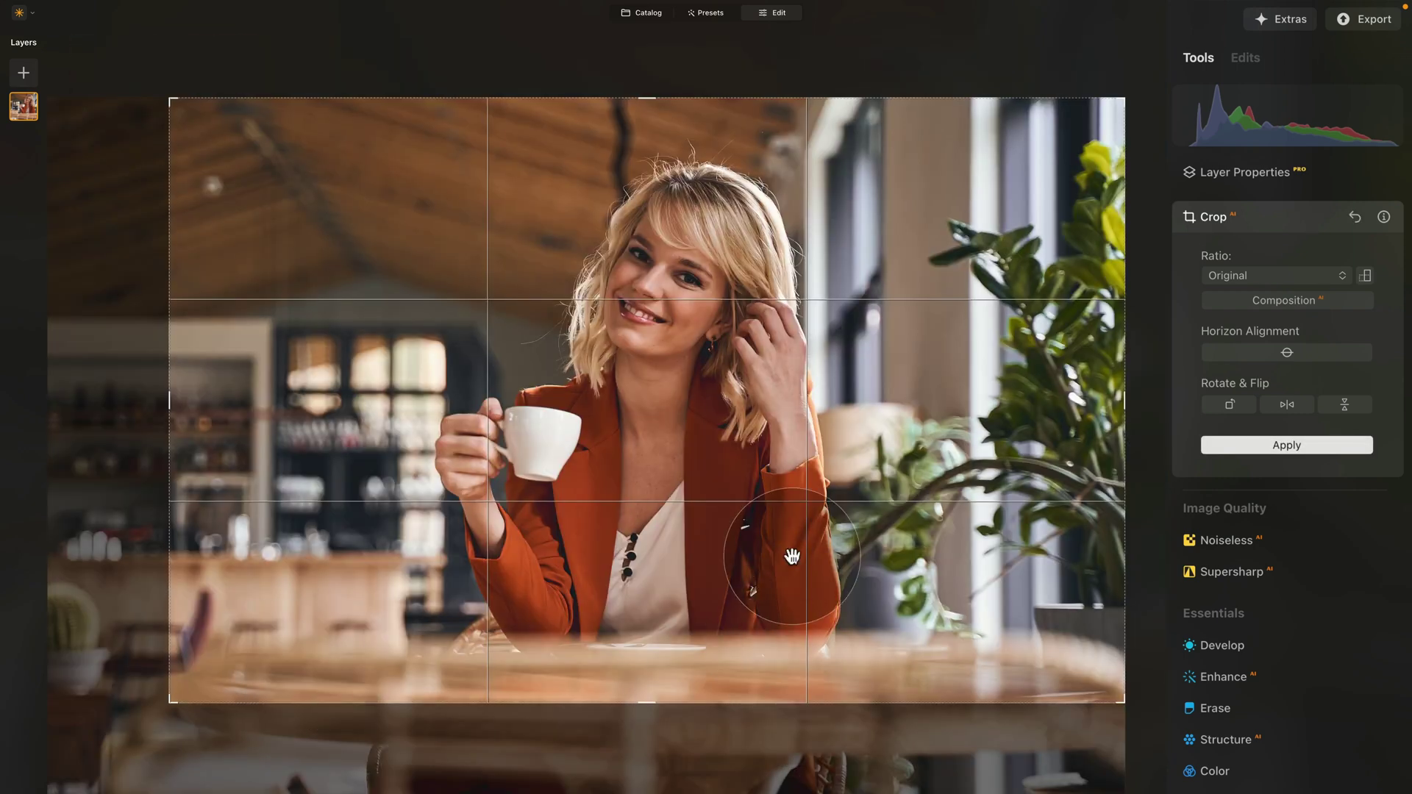
{"action": "left_click", "coordinate": [847, 424]}
{"action": "left_click_drag", "start_coordinate": [847, 424], "coordinate": [859, 274]}
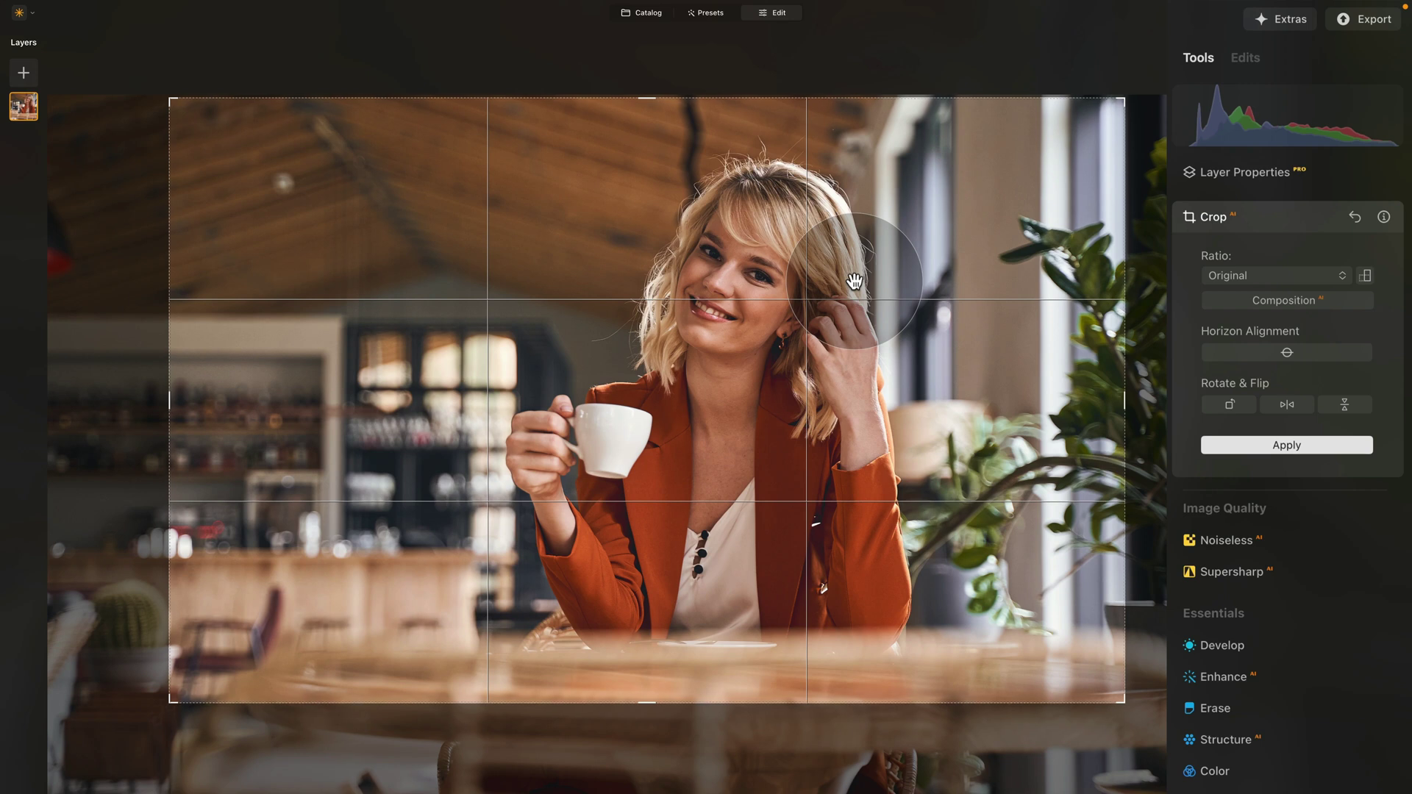
{"action": "left_click_drag", "start_coordinate": [883, 278], "coordinate": [924, 252]}
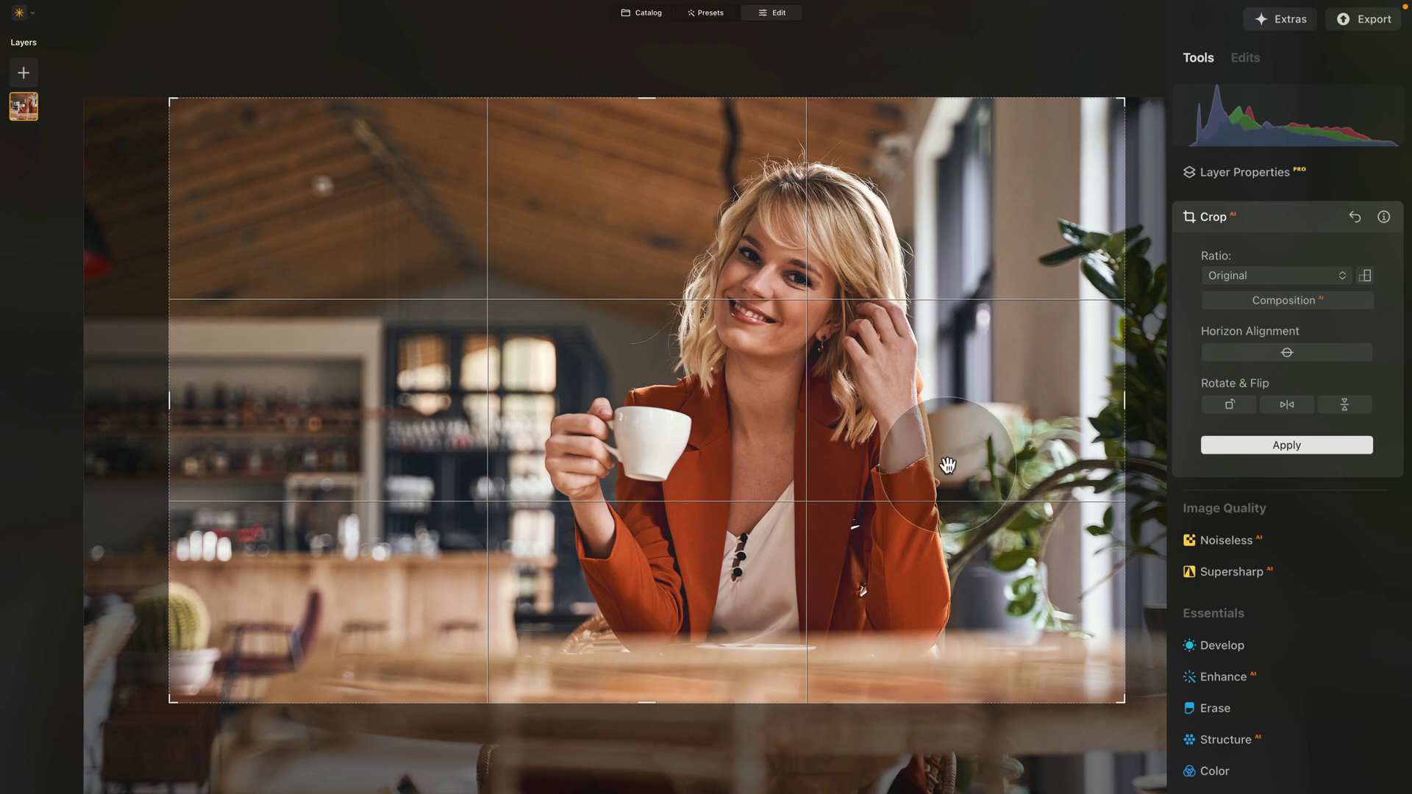
{"action": "left_click_drag", "start_coordinate": [1123, 699], "coordinate": [1158, 731]}
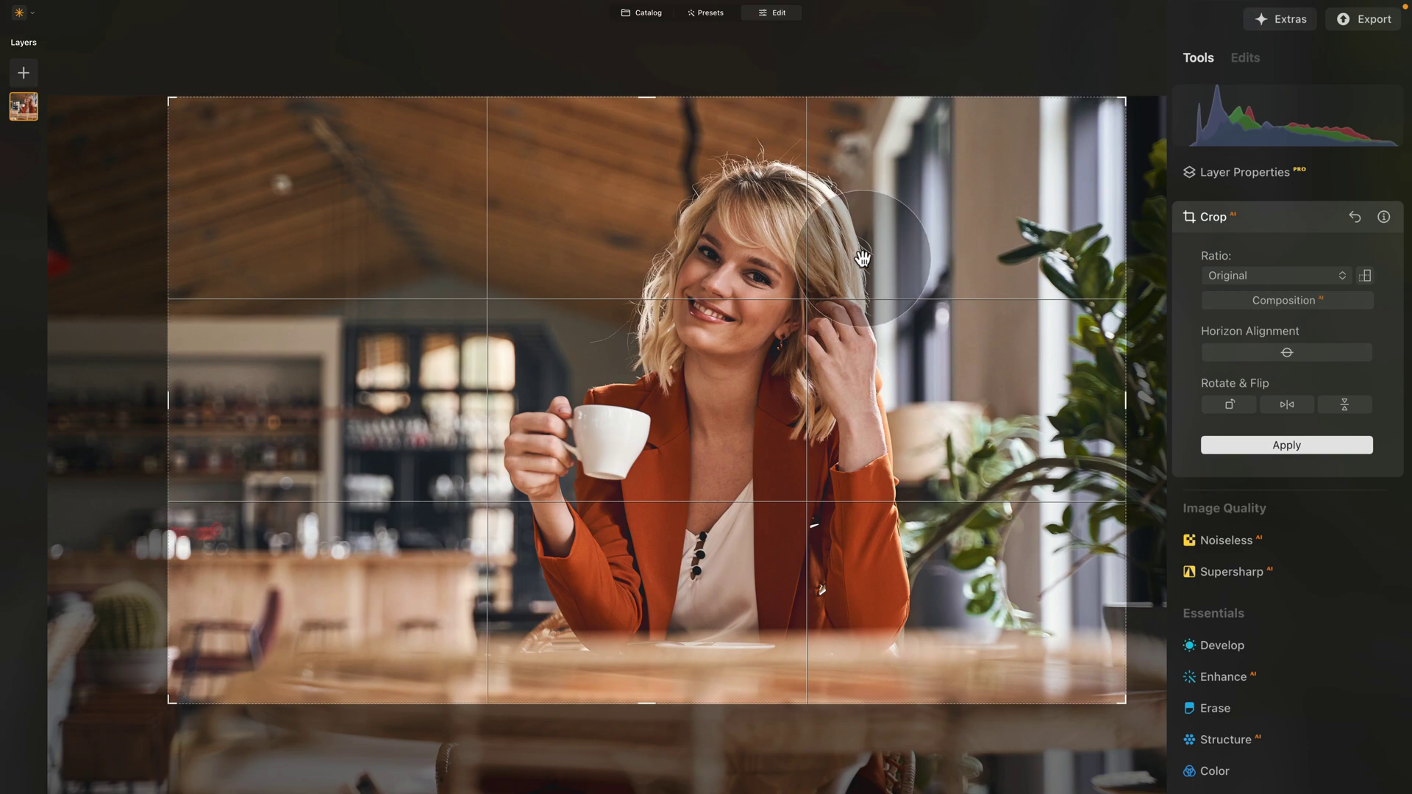
{"action": "key", "text": "Return"}
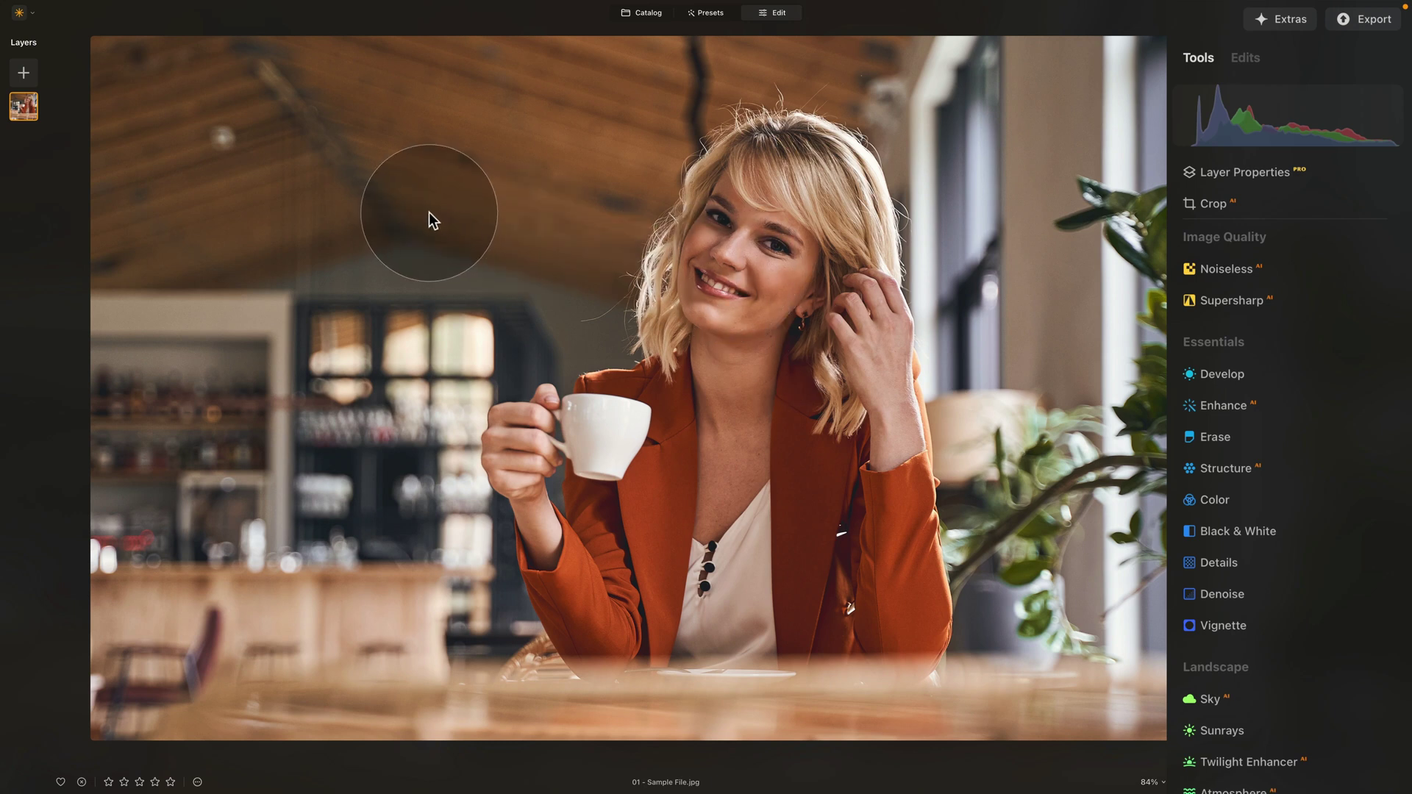
Load 02 - Reflection.jpg from the E152 - Window Reflection folder in Luminar NEO - Academy as a layer image
{"action": "left_click", "coordinate": [22, 74]}
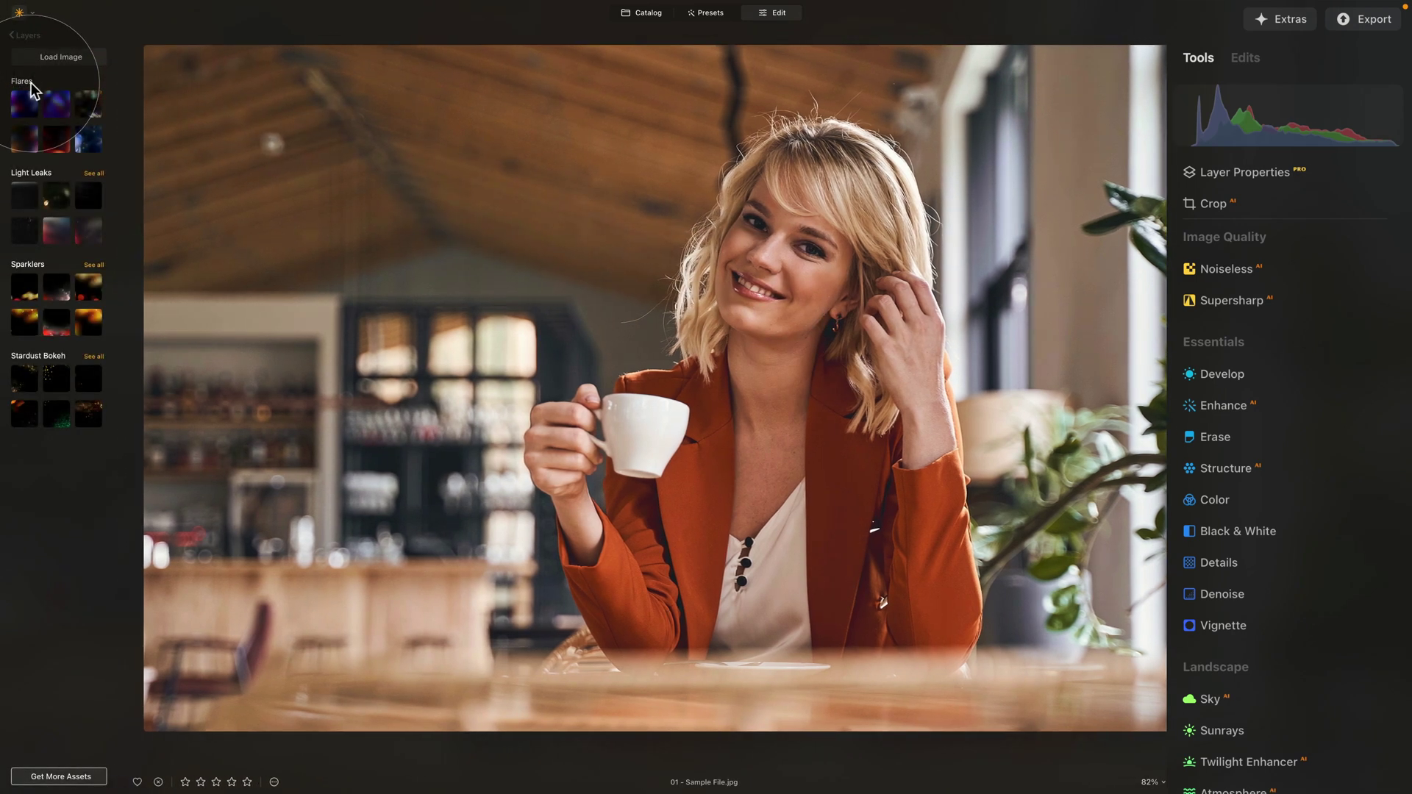
{"action": "left_click", "coordinate": [63, 58]}
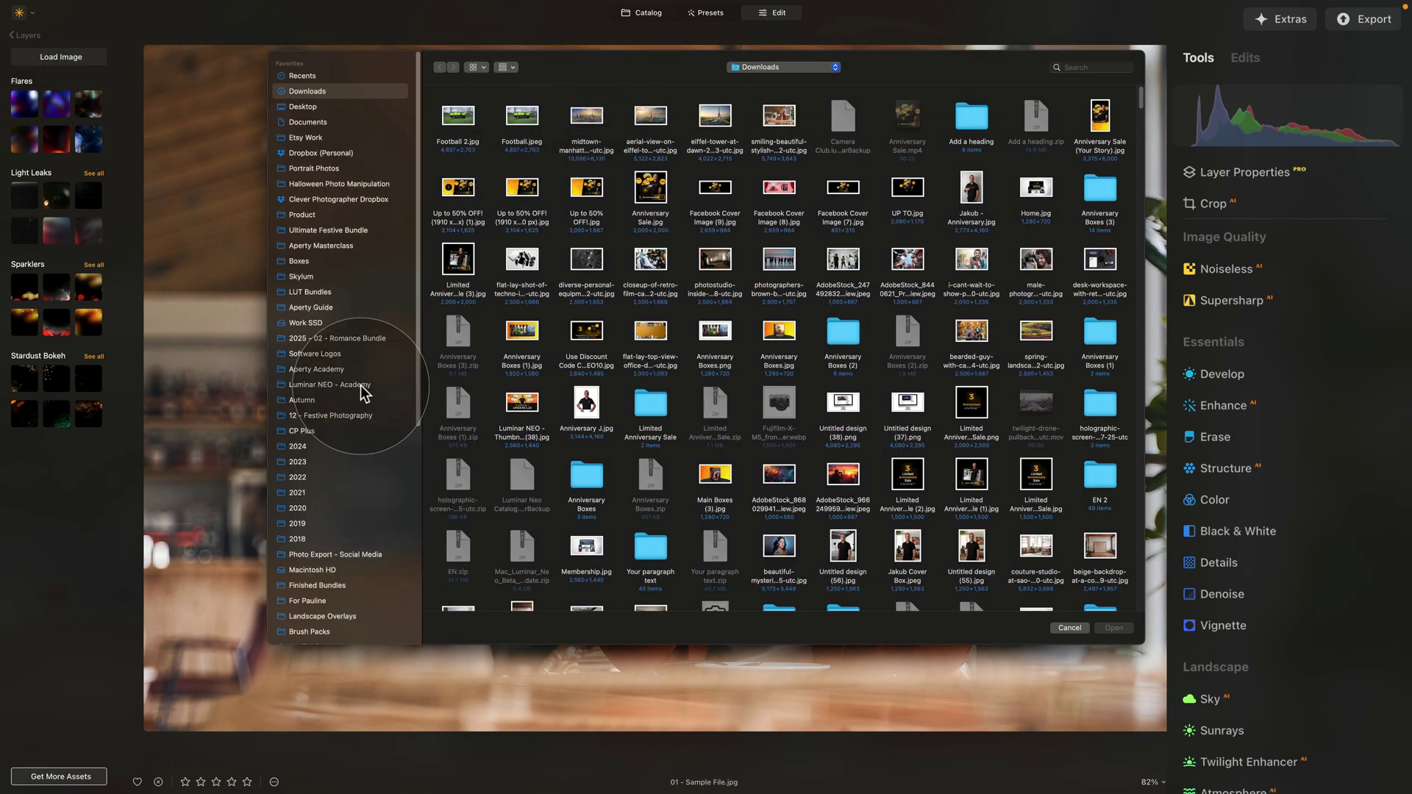
{"action": "left_click", "coordinate": [361, 386]}
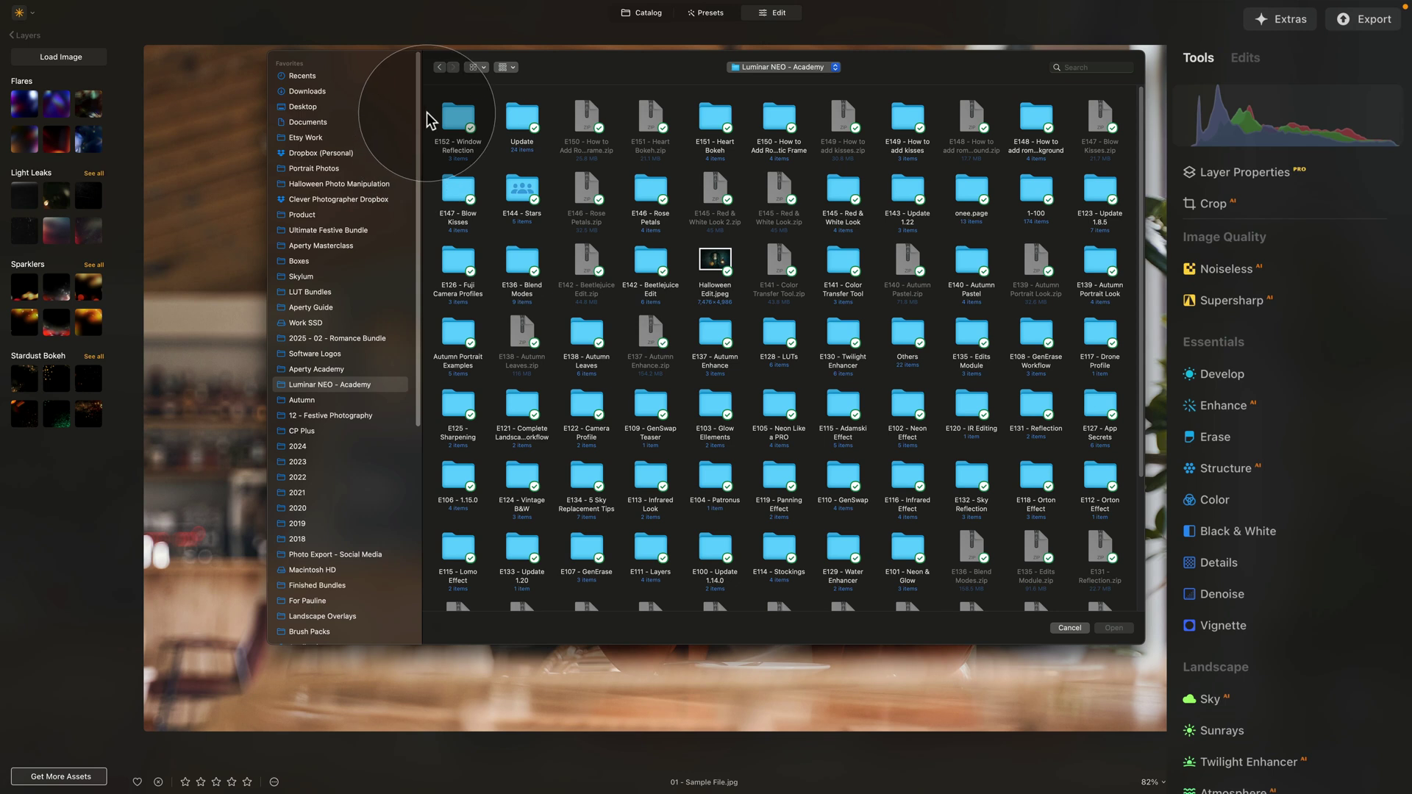
{"action": "double_click", "coordinate": [430, 120]}
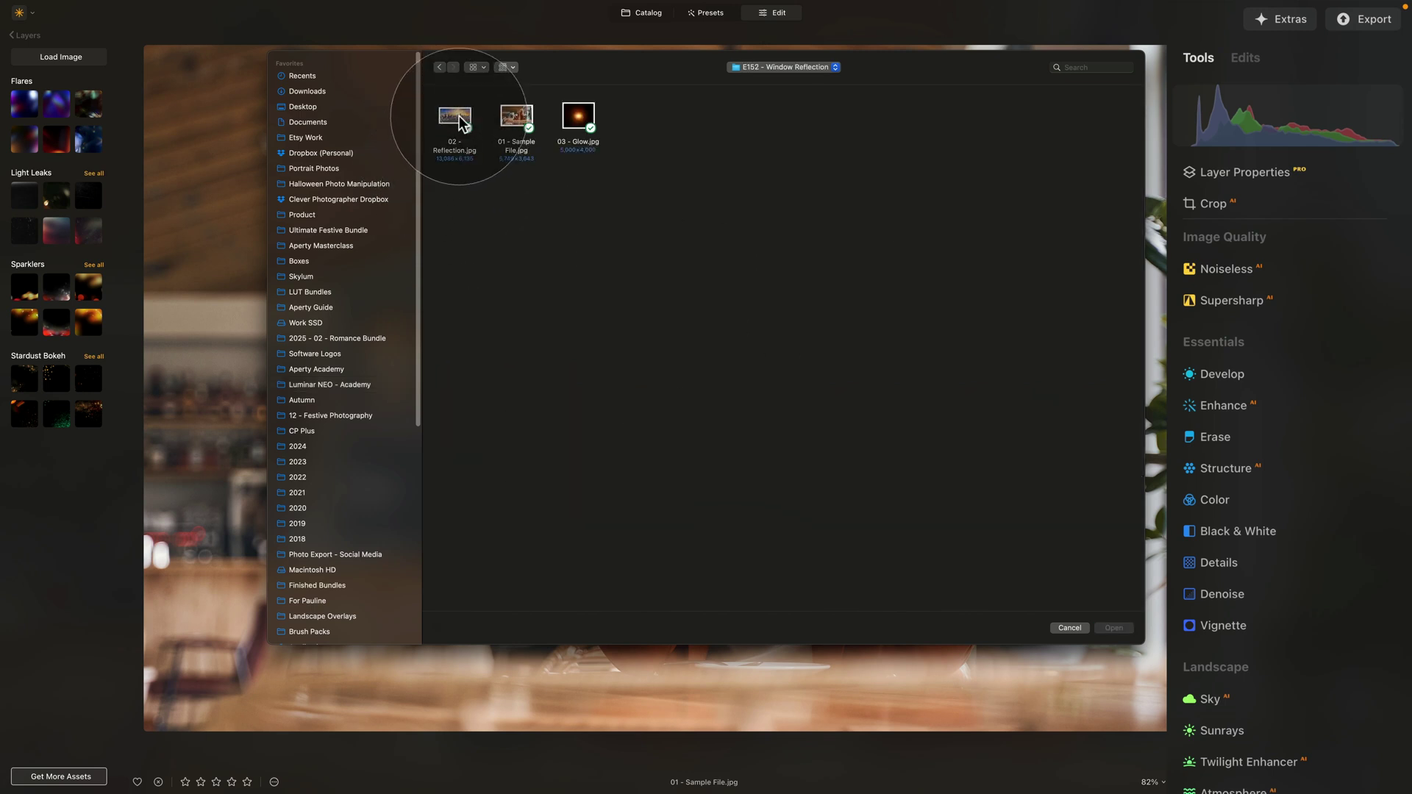
{"action": "left_click", "coordinate": [456, 120]}
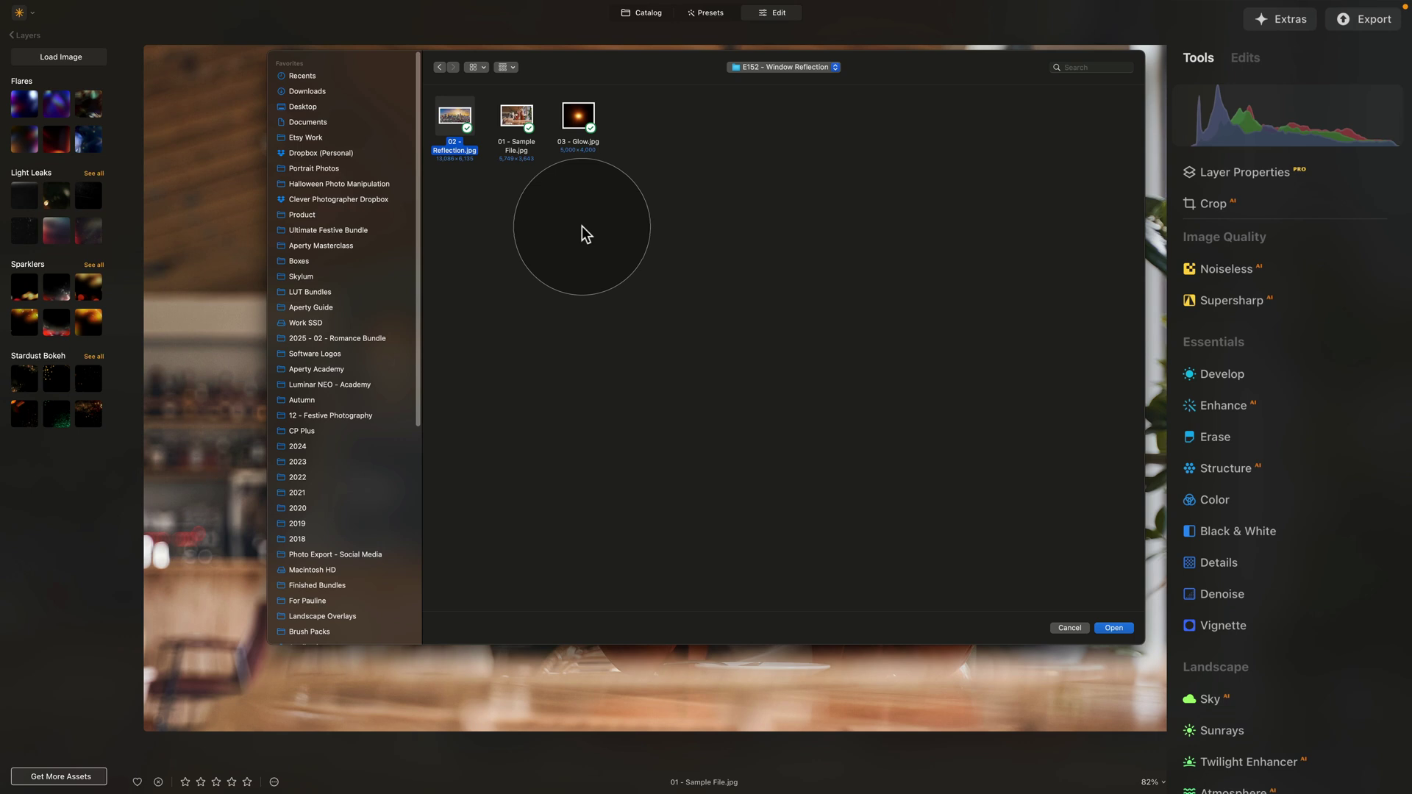
{"action": "left_click", "coordinate": [1113, 627]}
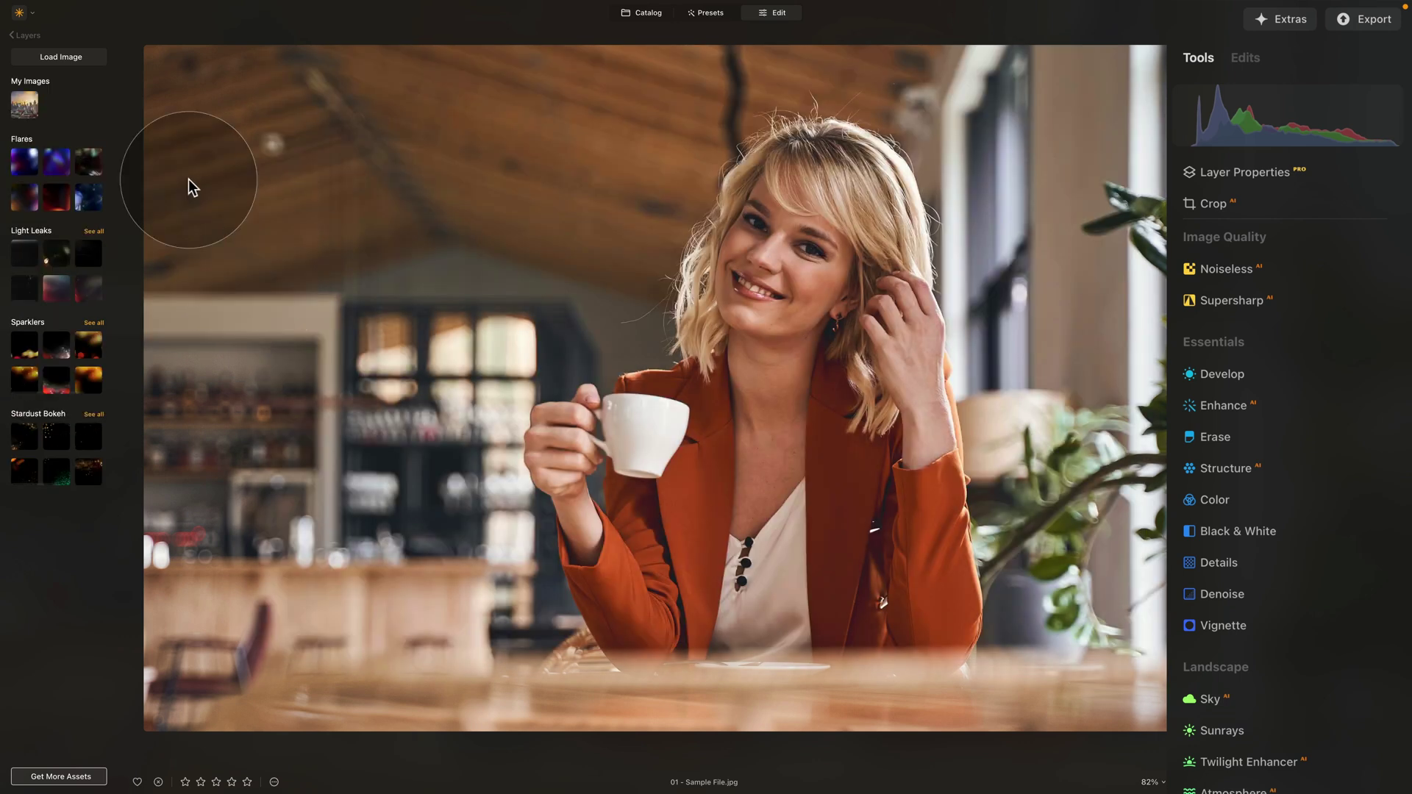
Load 03 - Glow.jpg from the same folder into the layer images
{"action": "left_click", "coordinate": [60, 56]}
{"action": "left_click", "coordinate": [578, 118]}
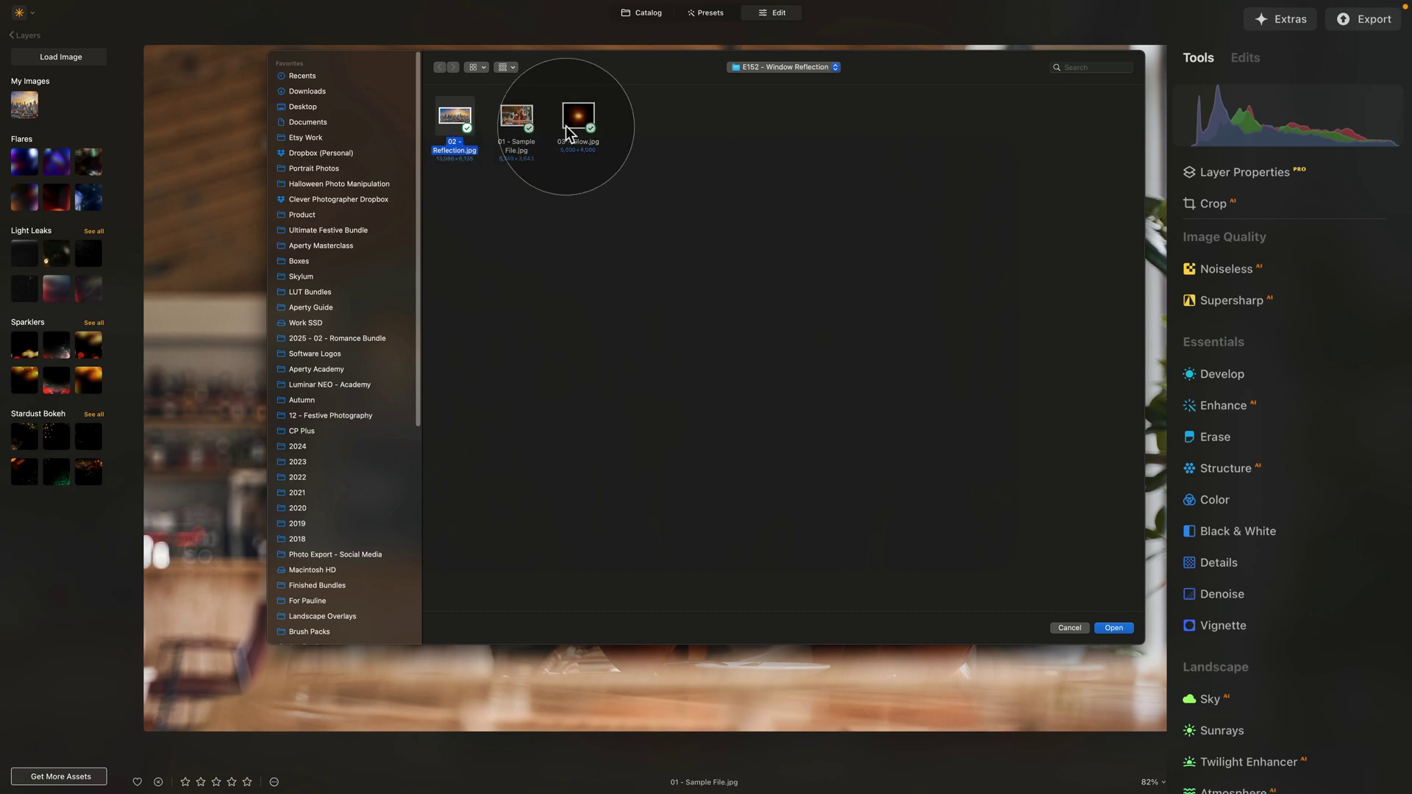
{"action": "left_click", "coordinate": [1114, 627]}
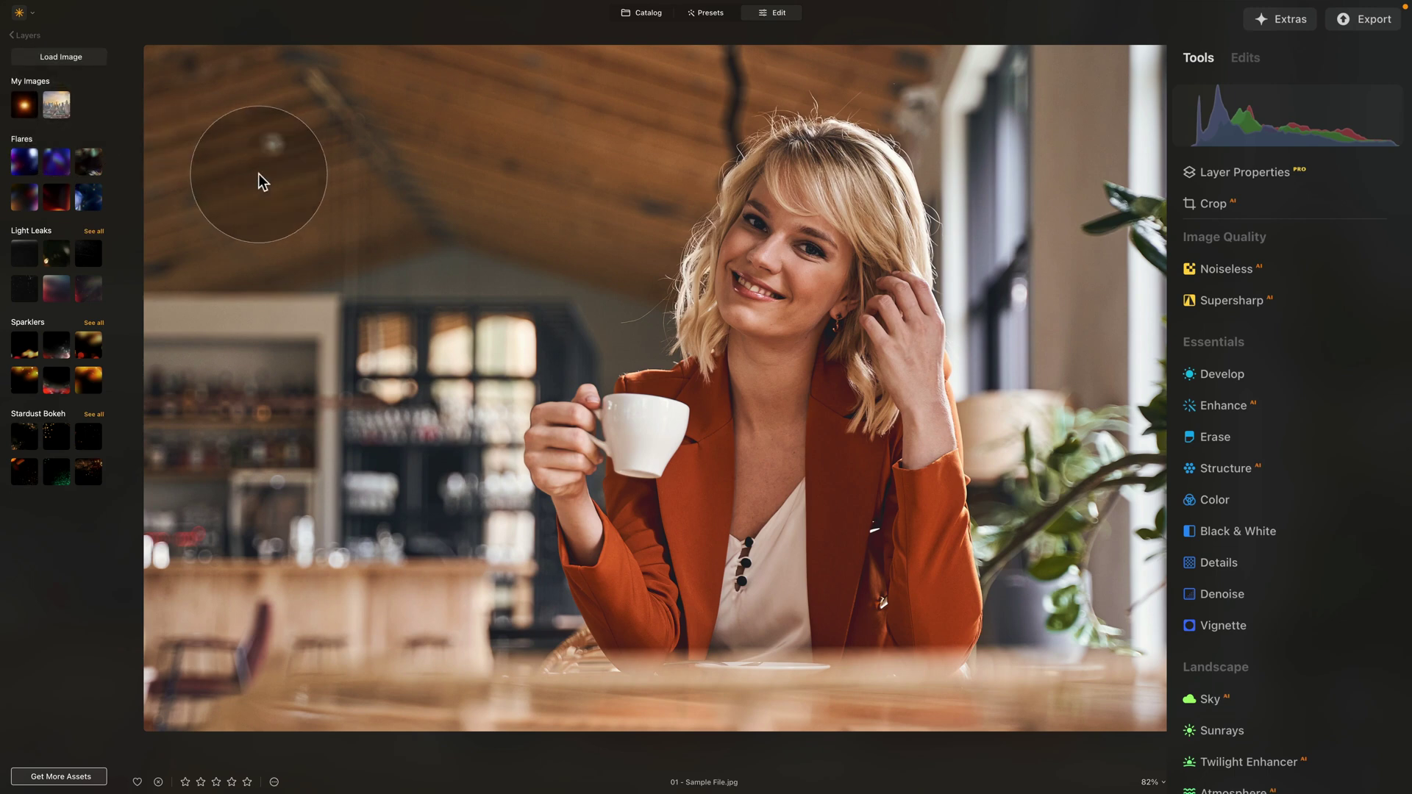
Add the city skyline image as a layer over the portrait and flip it horizontally
{"action": "left_click_drag", "start_coordinate": [258, 173], "coordinate": [258, 173]}
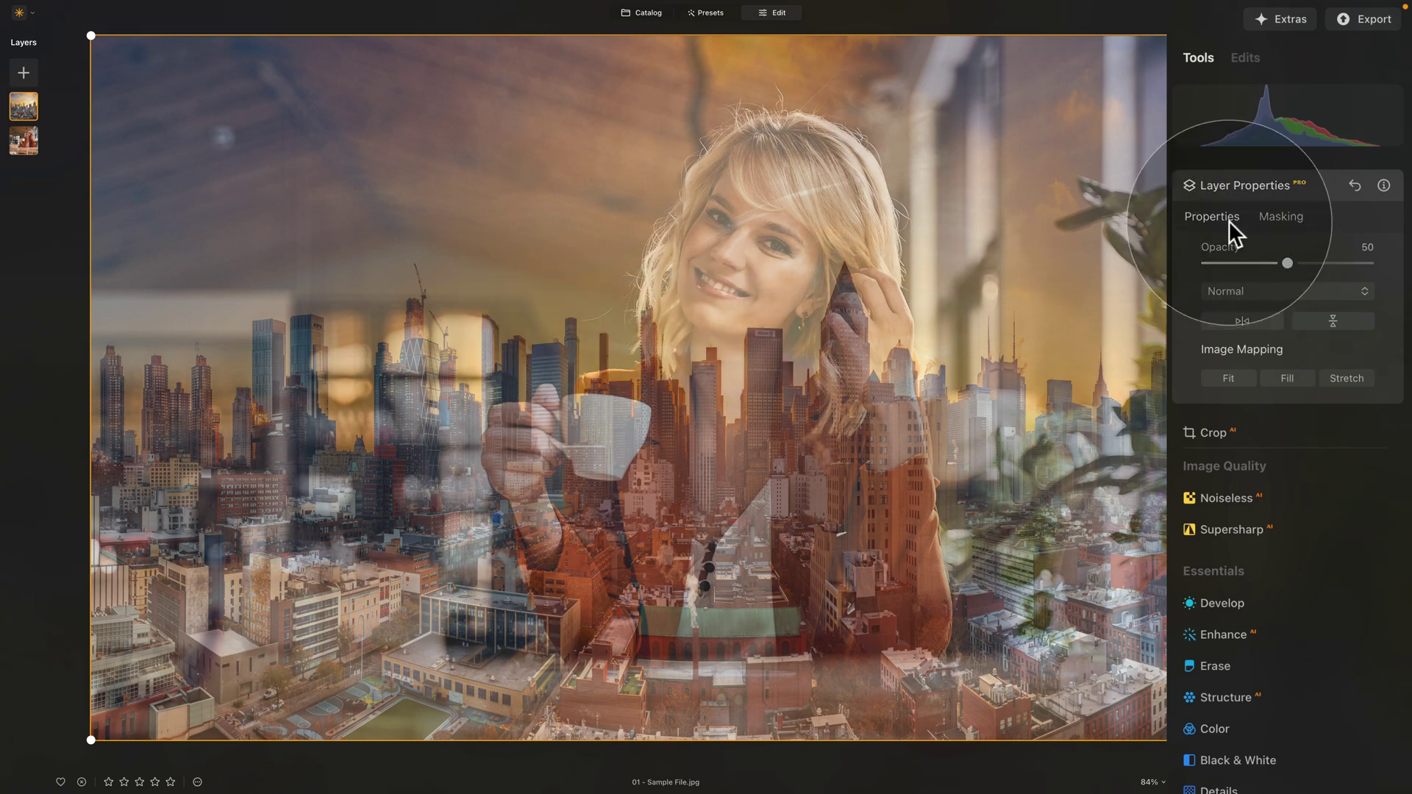
{"action": "left_click", "coordinate": [1229, 322]}
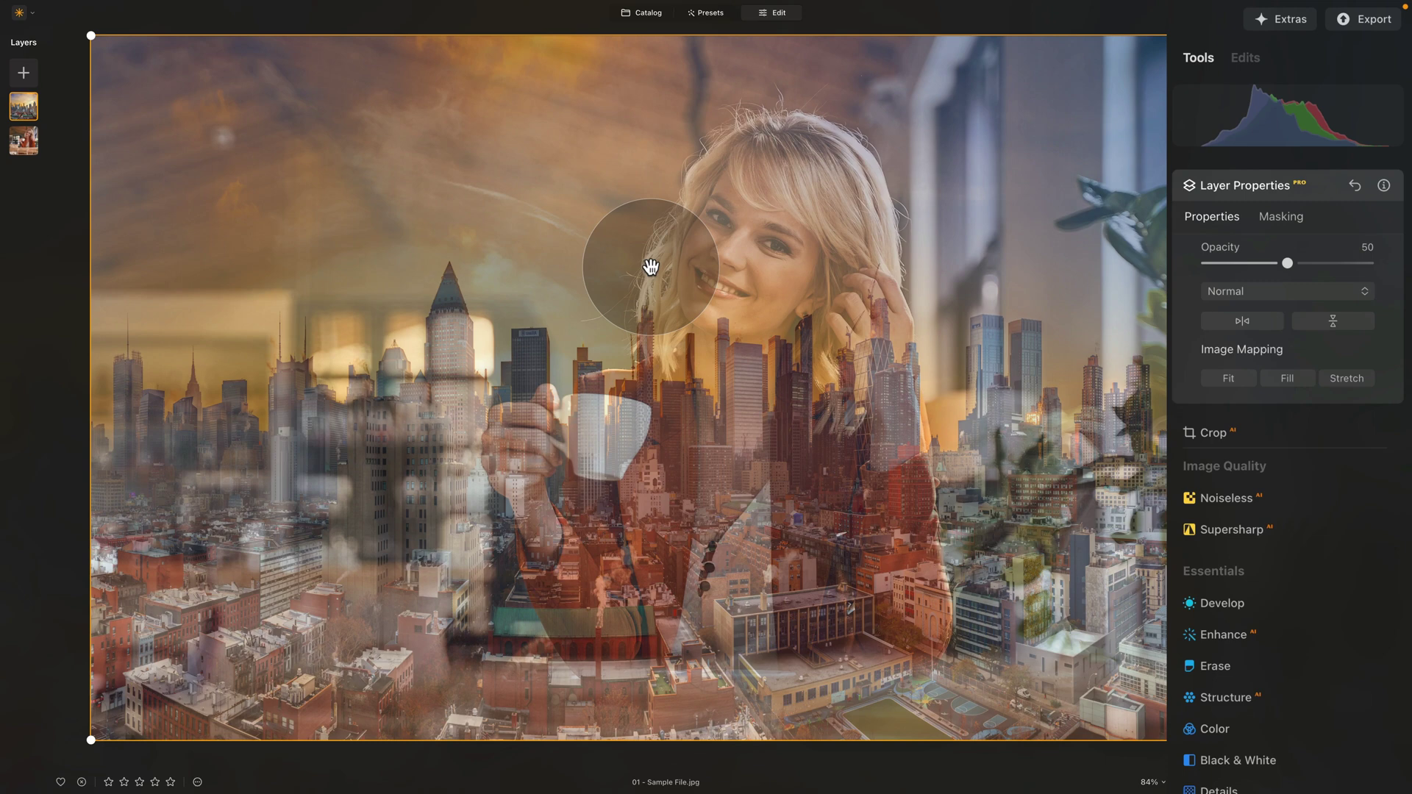
Enlarge the skyline layer well beyond the photo and position it so the tall buildings sit beside the woman
{"action": "key", "text": "super+minus"}
{"action": "key", "text": "super+minus"}
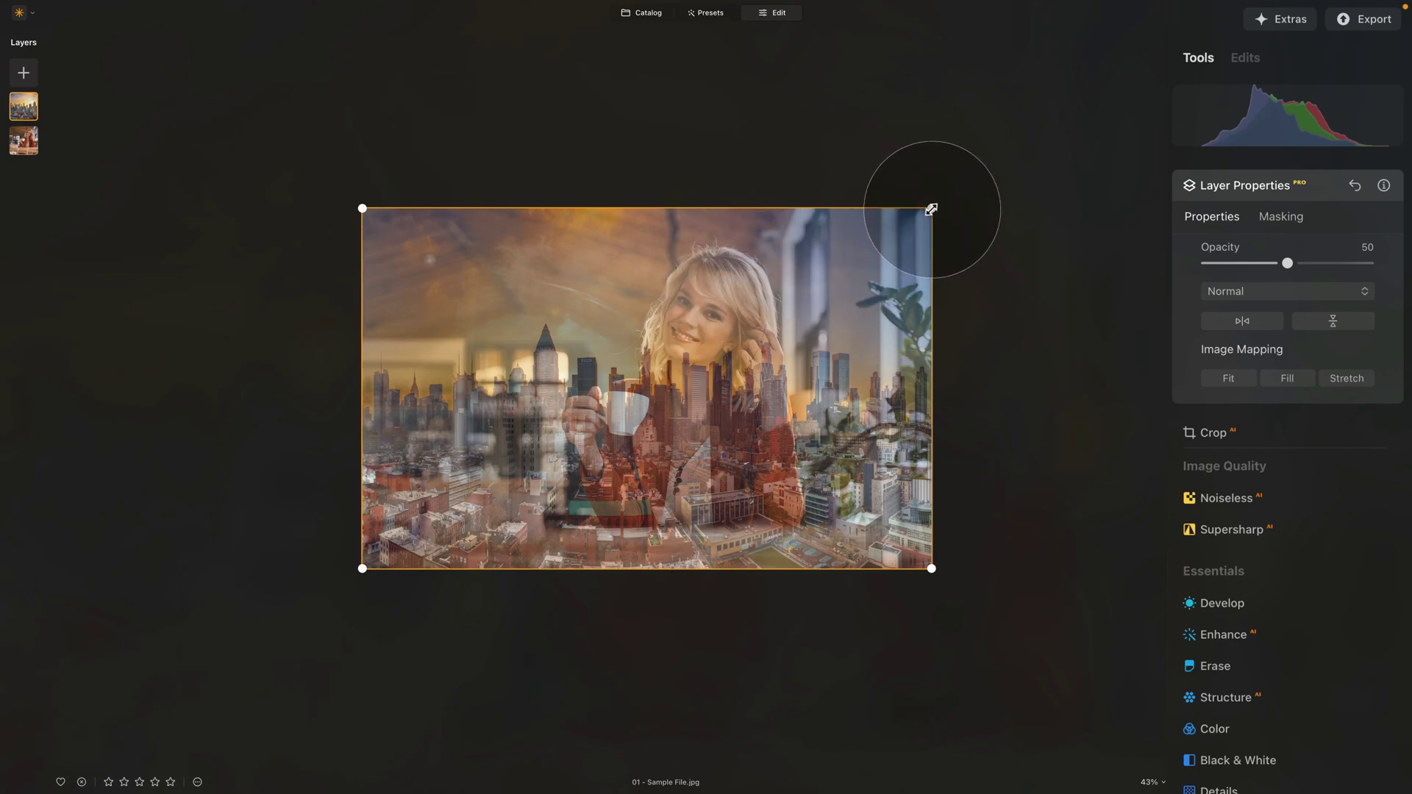
{"action": "left_click_drag", "start_coordinate": [931, 208], "coordinate": [1320, 4]}
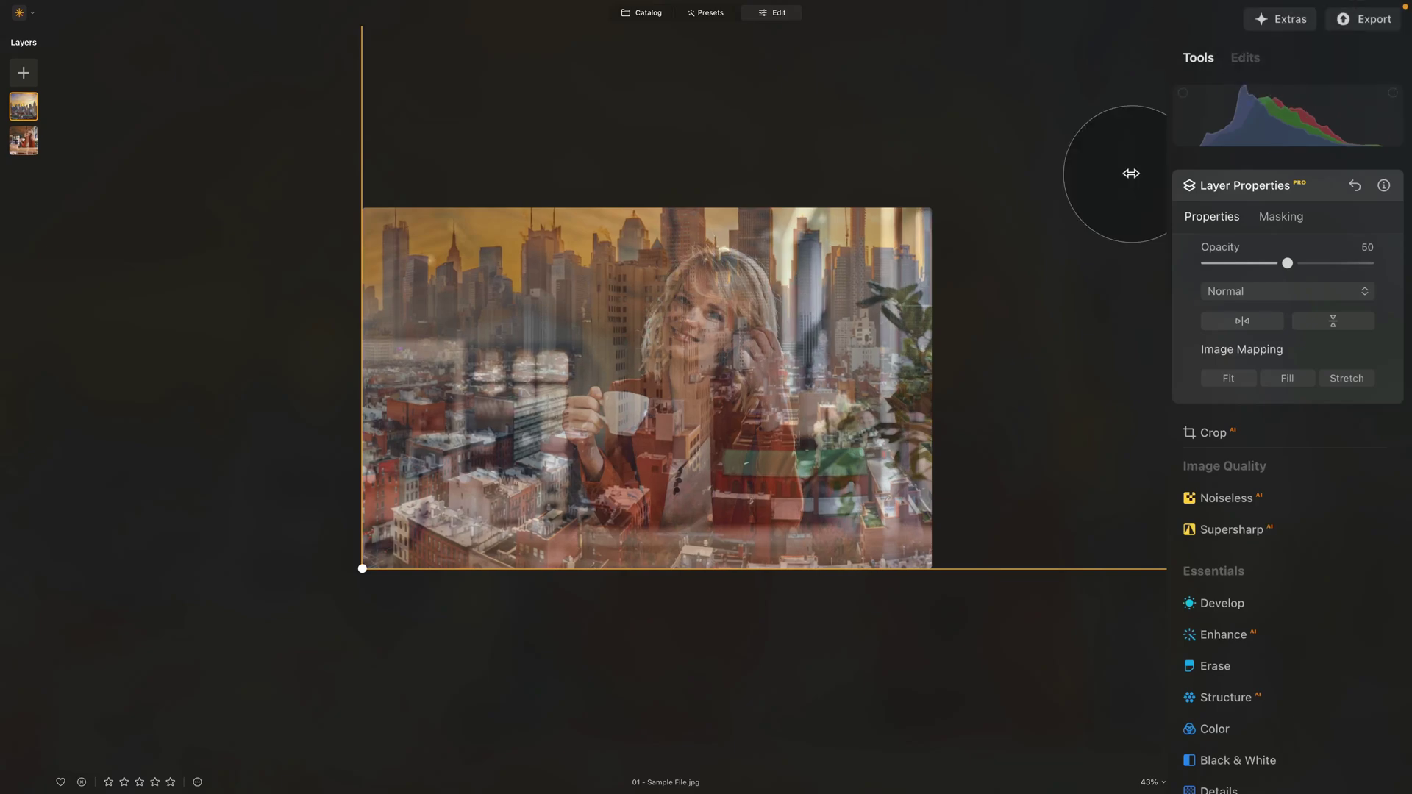
{"action": "left_click_drag", "start_coordinate": [964, 264], "coordinate": [907, 315]}
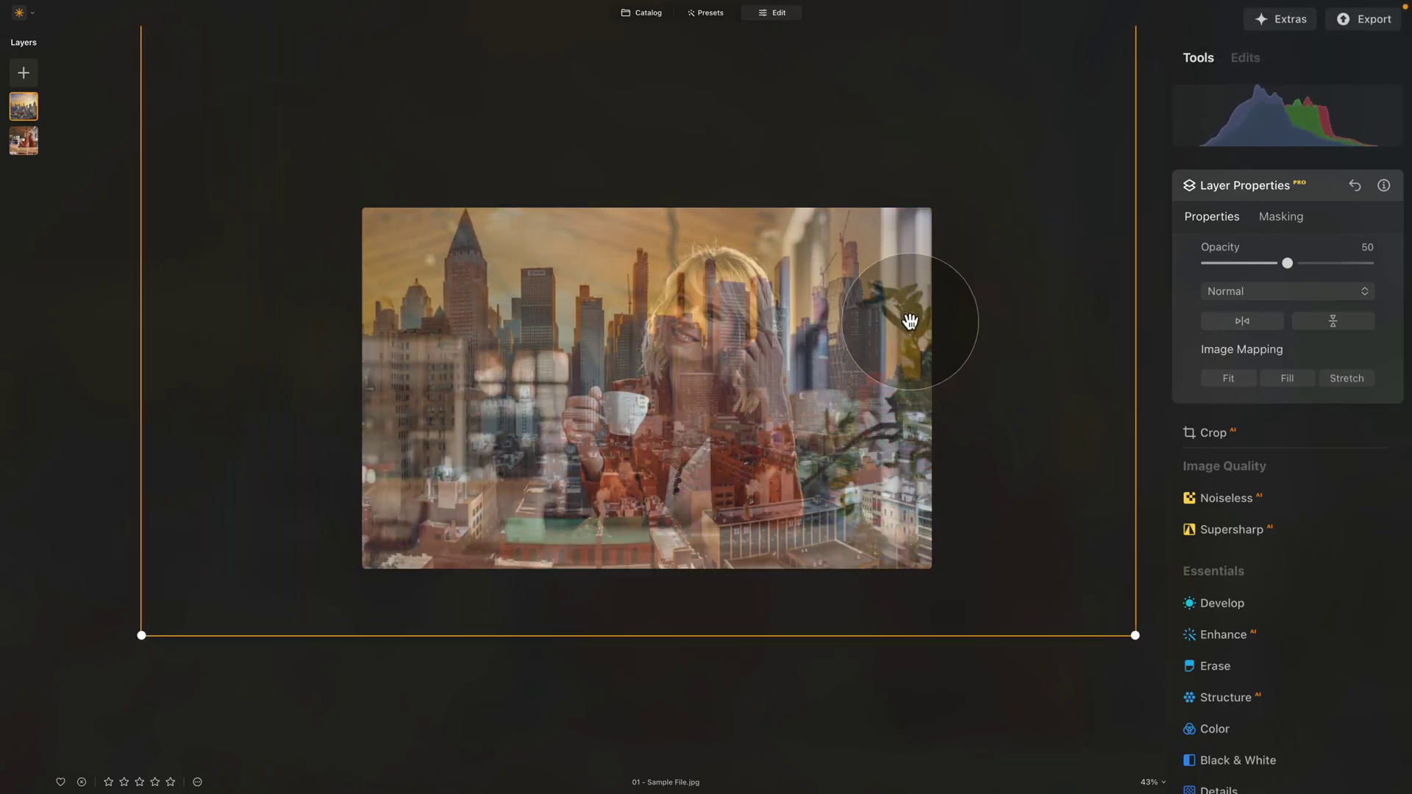
{"action": "left_click_drag", "start_coordinate": [1137, 637], "coordinate": [1171, 690]}
{"action": "left_click_drag", "start_coordinate": [1023, 517], "coordinate": [1005, 504]}
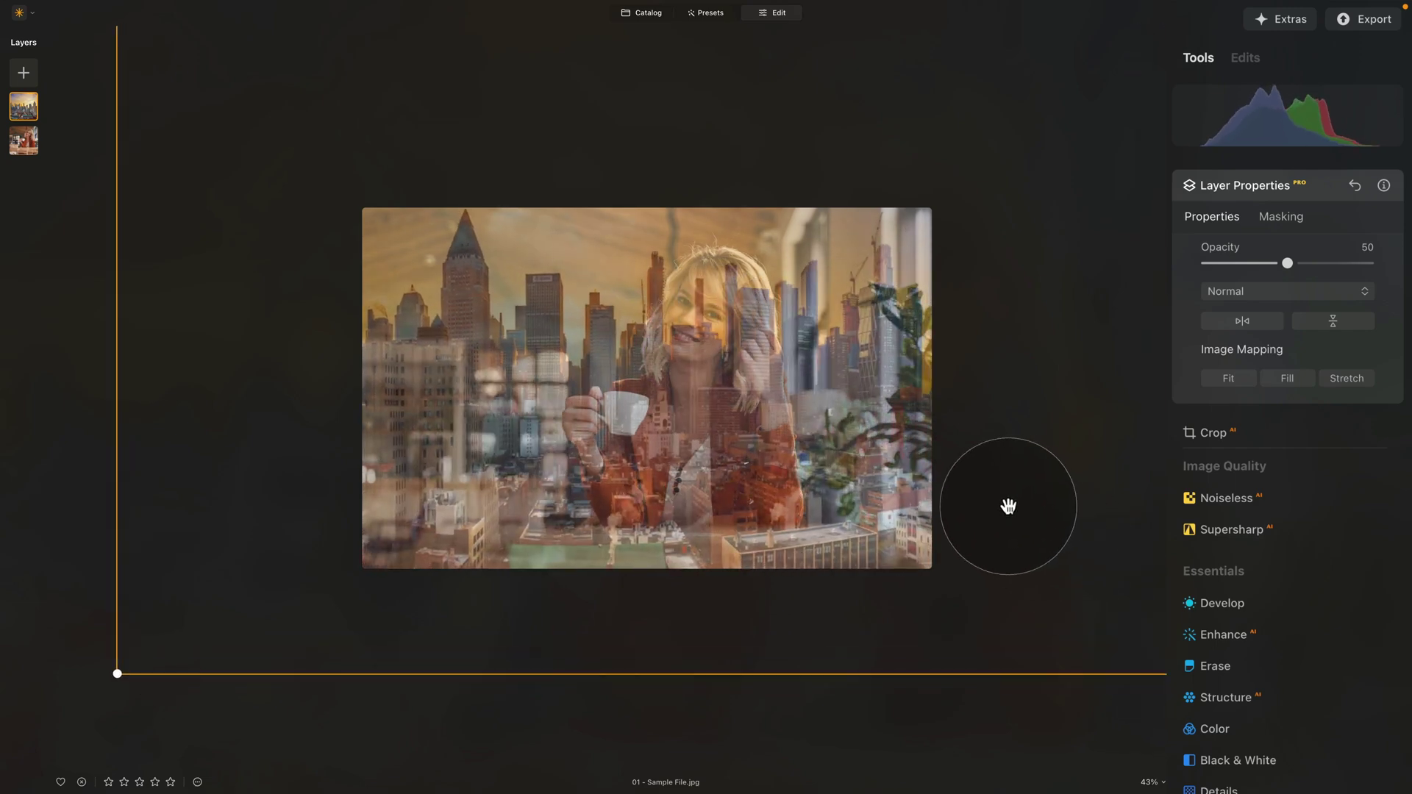
{"action": "left_click_drag", "start_coordinate": [715, 356], "coordinate": [734, 355]}
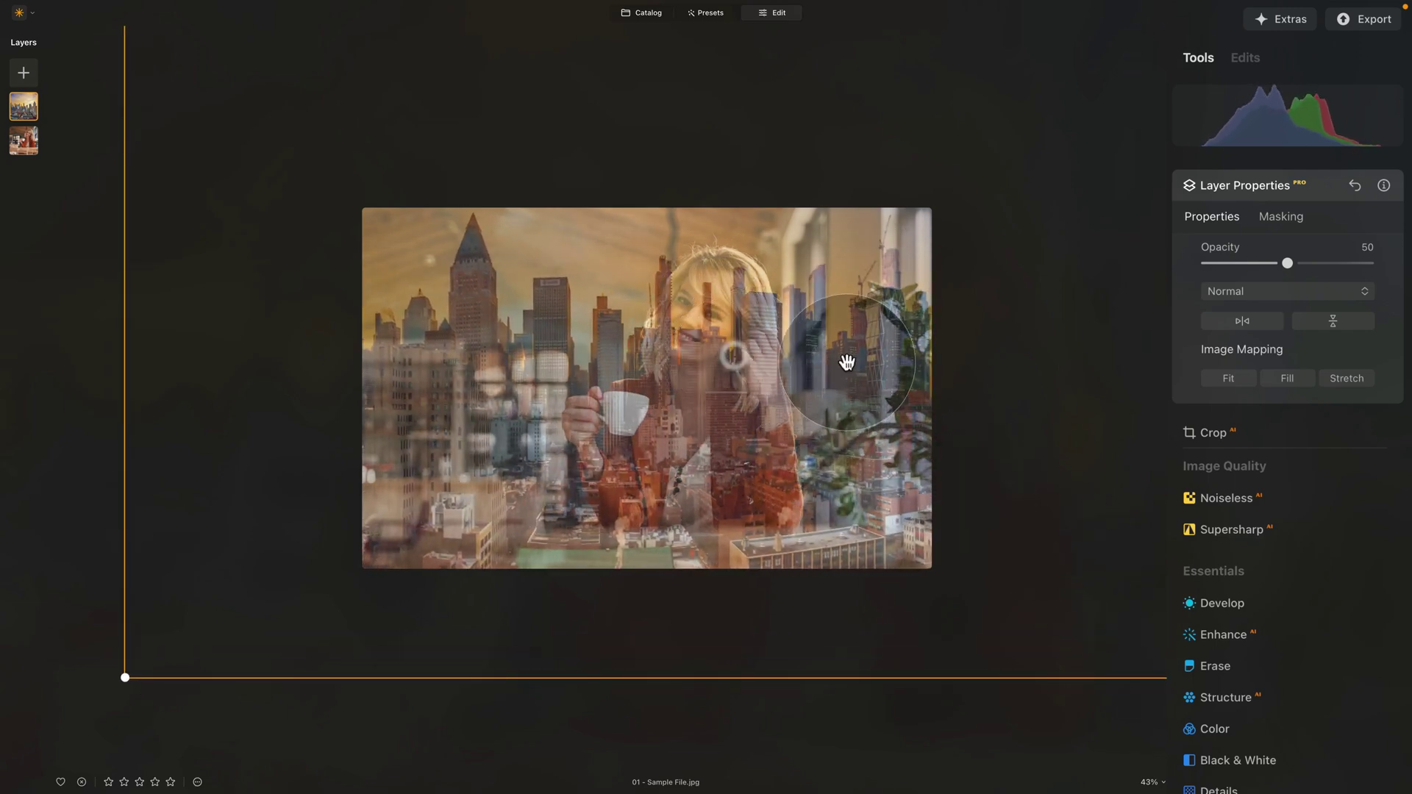
{"action": "left_click_drag", "start_coordinate": [845, 360], "coordinate": [797, 329]}
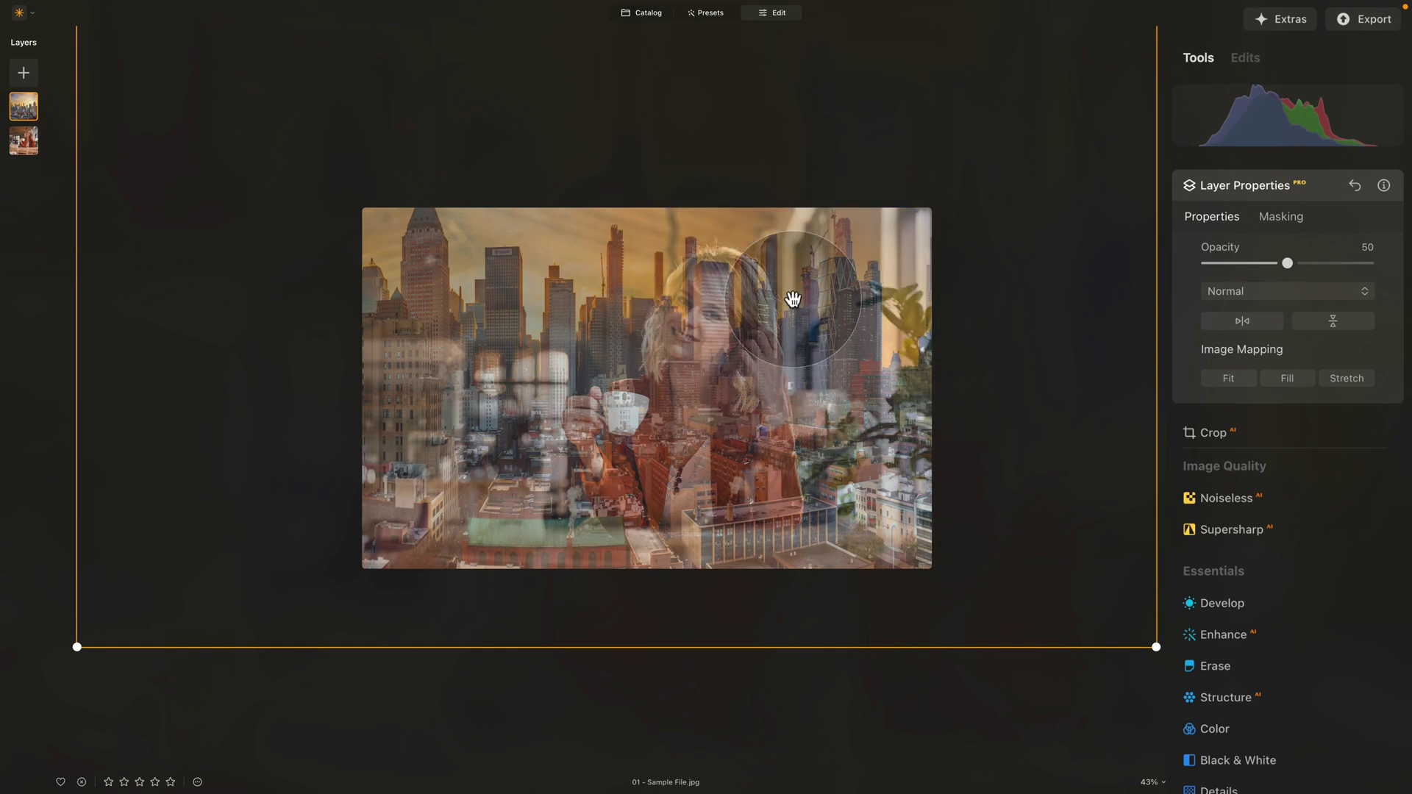
{"action": "left_click_drag", "start_coordinate": [725, 306], "coordinate": [730, 325]}
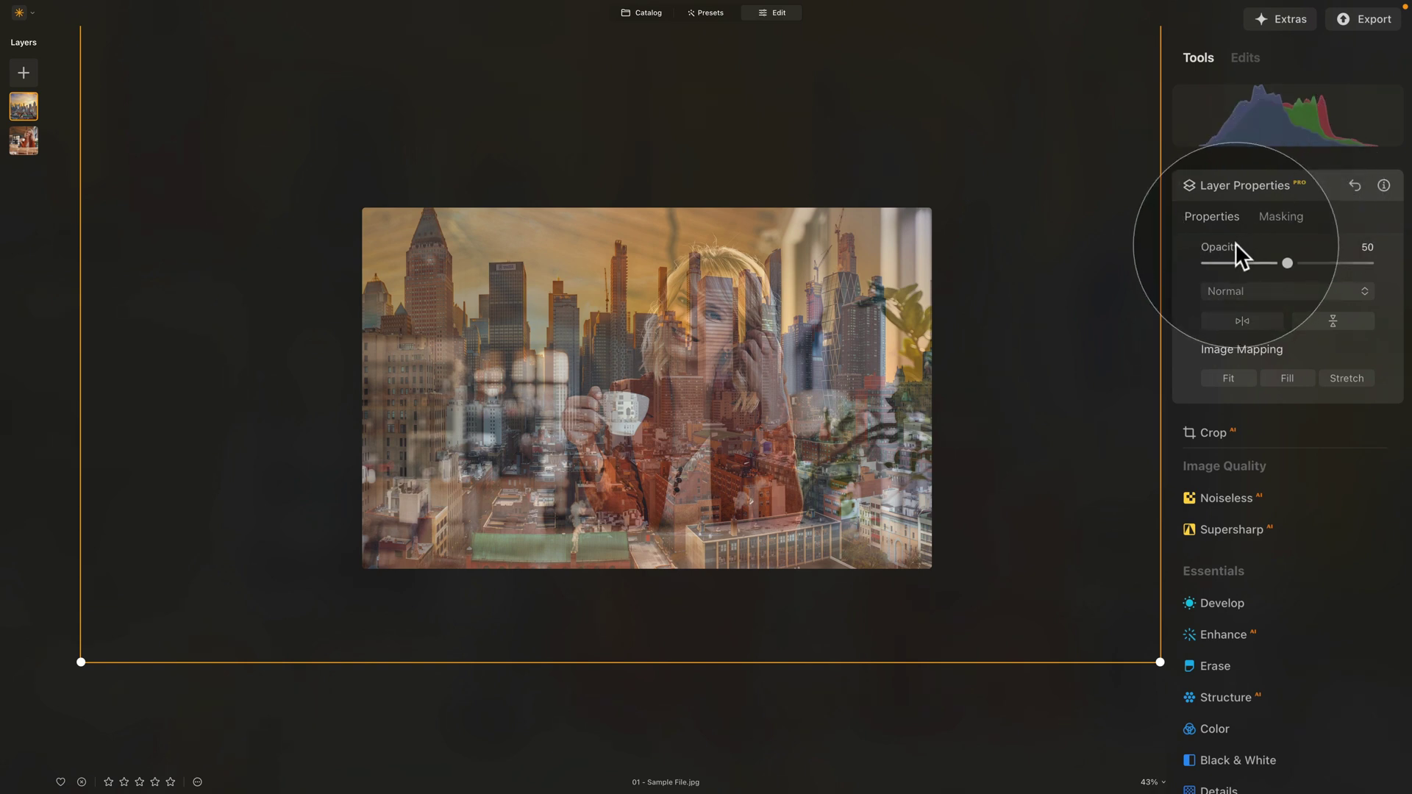
Set the skyline layer's blend mode to Screen, and slightly shrink and reposition the layer over the portrait
{"action": "left_click", "coordinate": [1243, 291]}
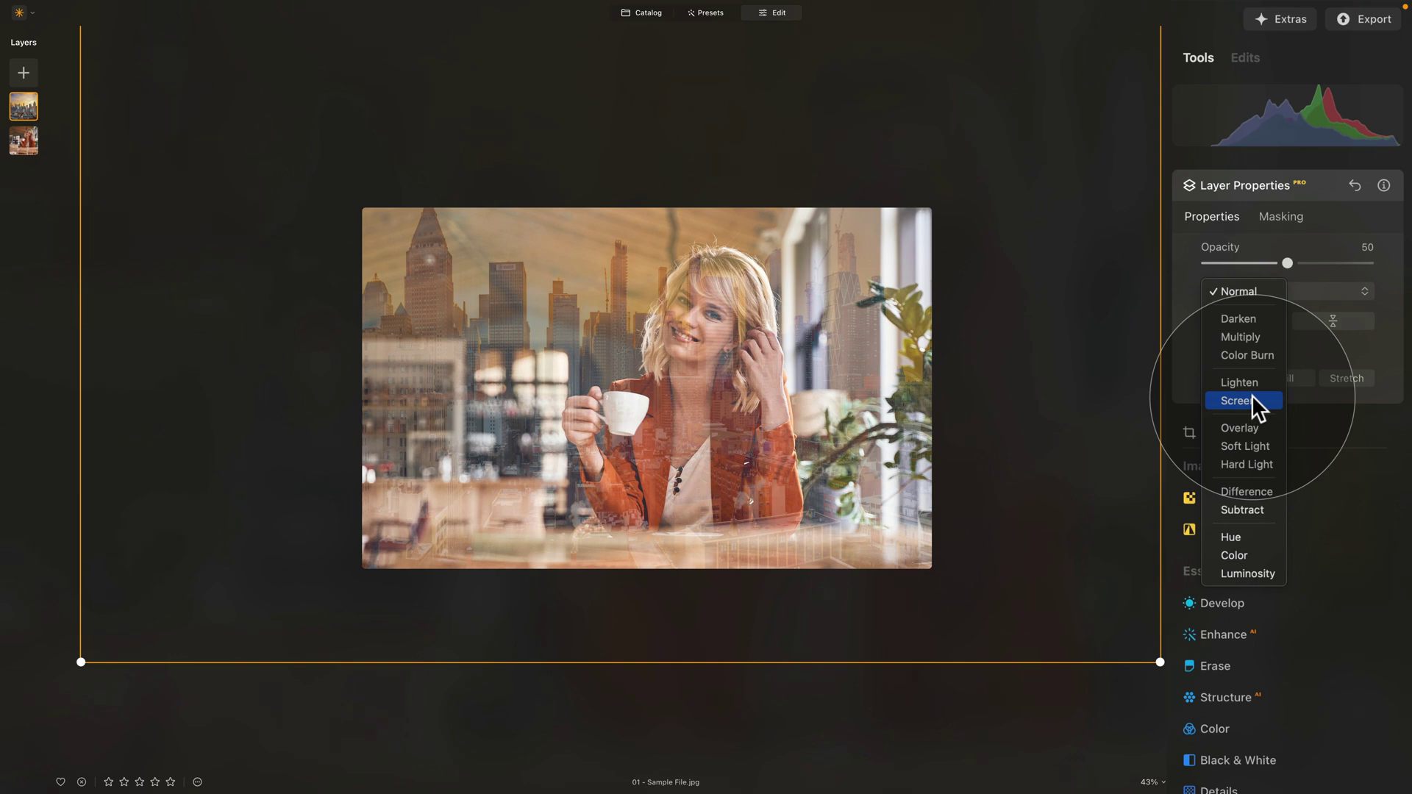
{"action": "left_click", "coordinate": [1251, 397]}
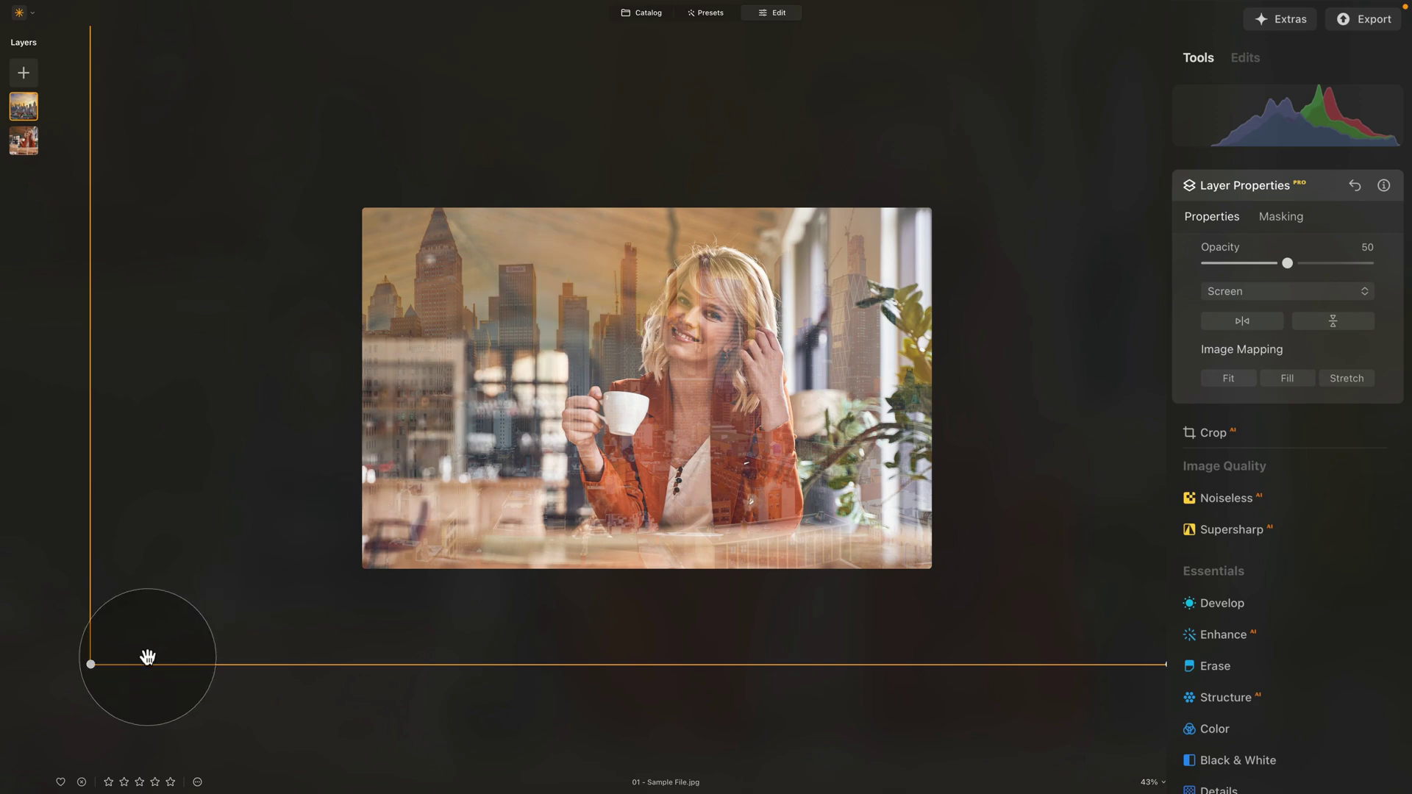
{"action": "left_click_drag", "start_coordinate": [90, 664], "coordinate": [158, 622]}
{"action": "left_click_drag", "start_coordinate": [666, 360], "coordinate": [630, 361]}
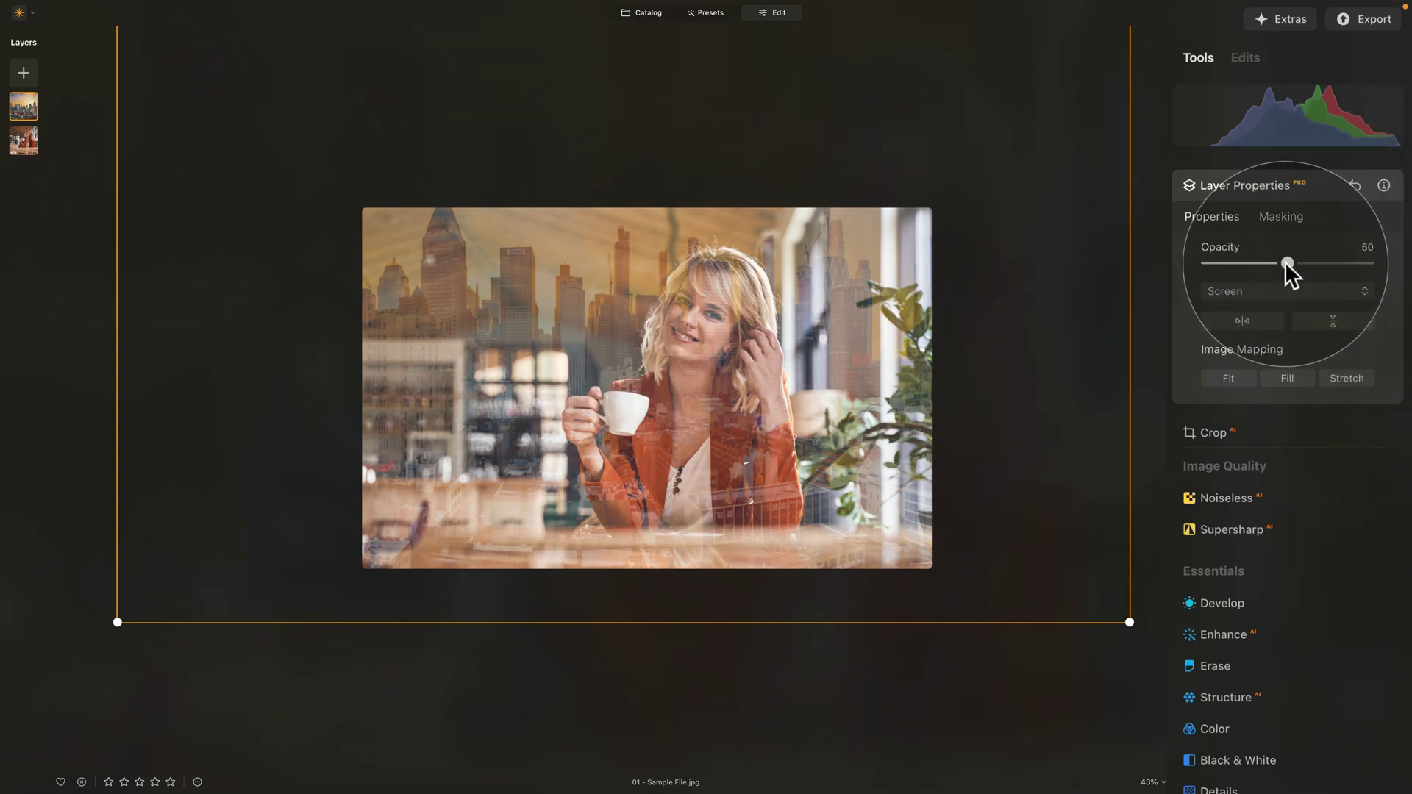
Set the skyline layer's opacity to 60
{"action": "left_click_drag", "start_coordinate": [1286, 262], "coordinate": [1368, 263]}
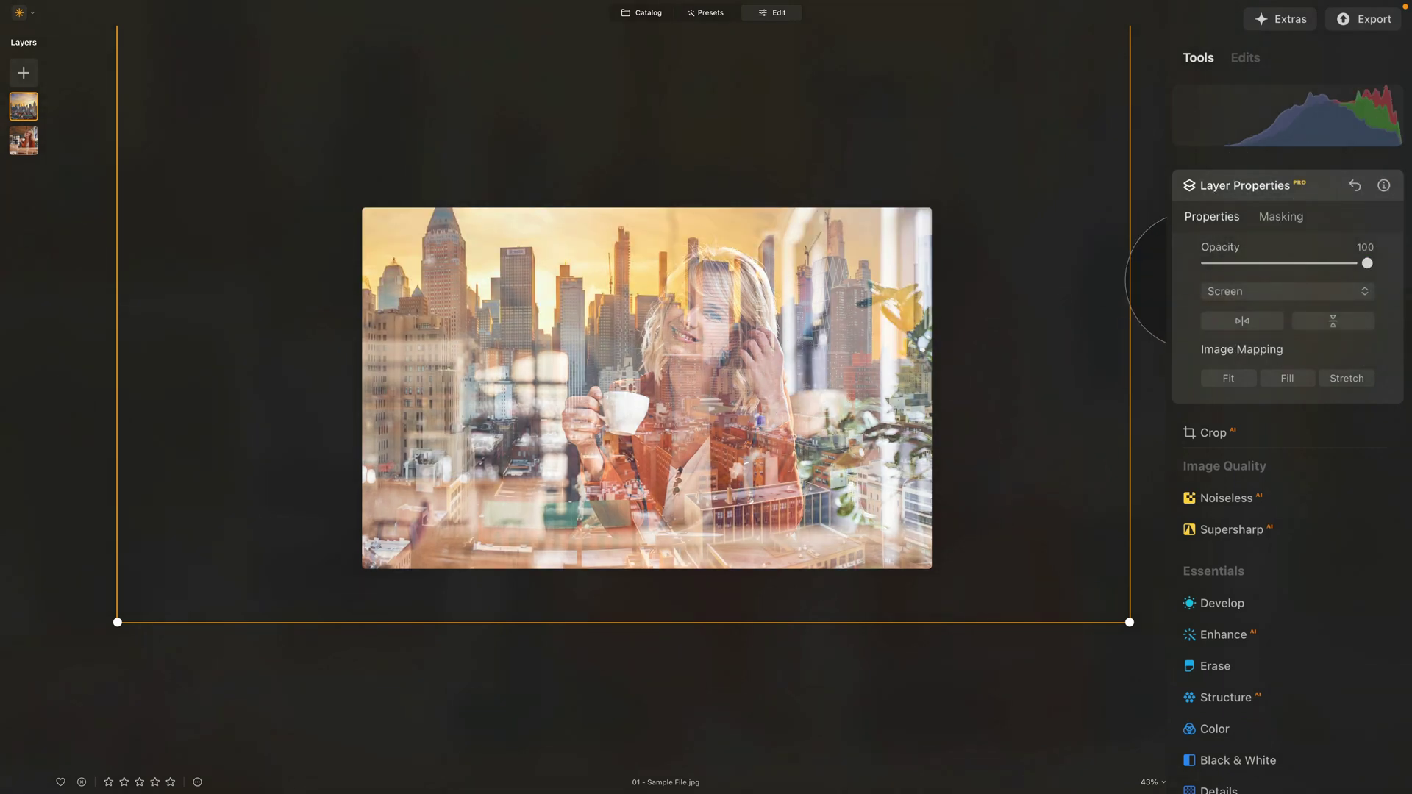
{"action": "left_click_drag", "start_coordinate": [1344, 265], "coordinate": [1303, 262]}
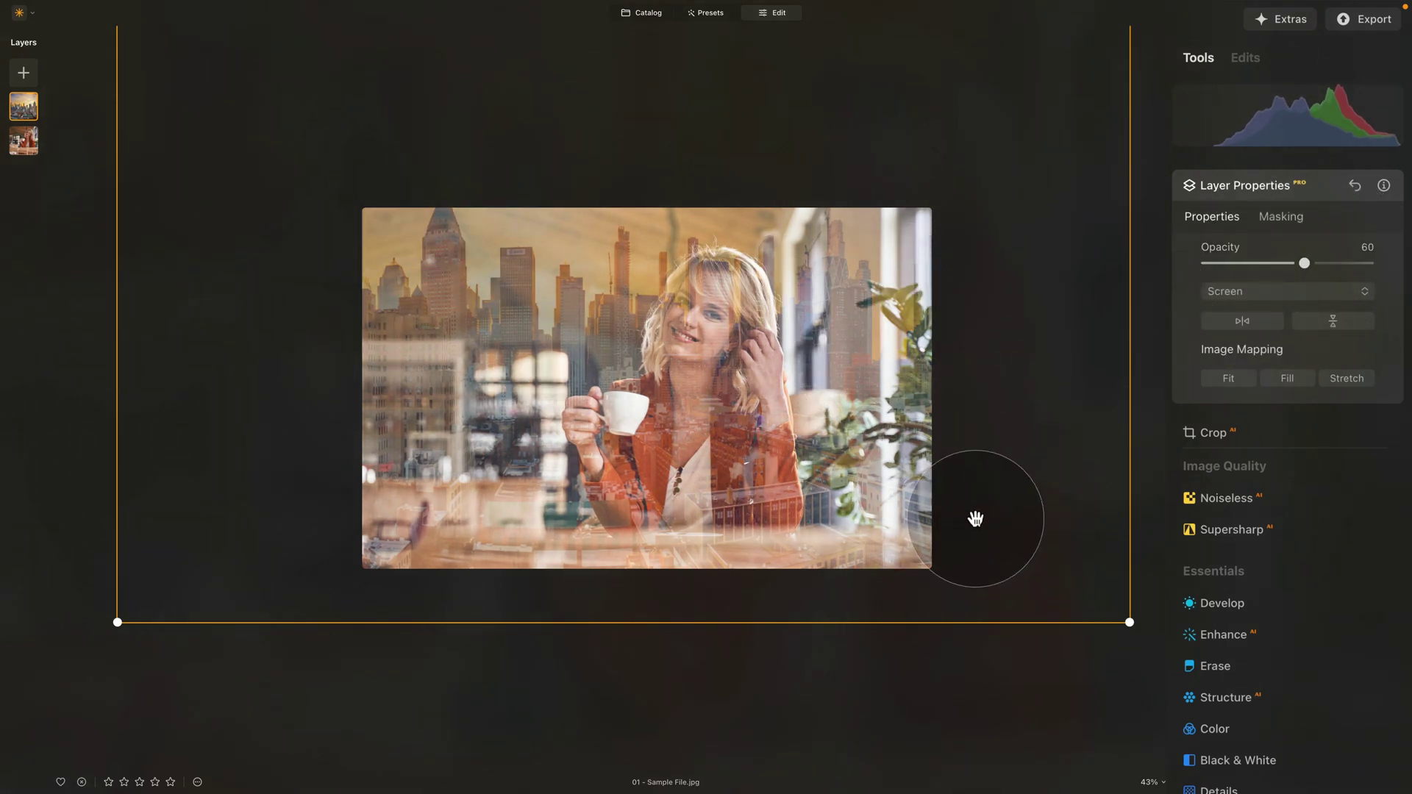
Slightly enlarge the skyline layer, reposition it up and left over the portrait, and set its opacity to 70
{"action": "left_click_drag", "start_coordinate": [1125, 624], "coordinate": [1154, 661]}
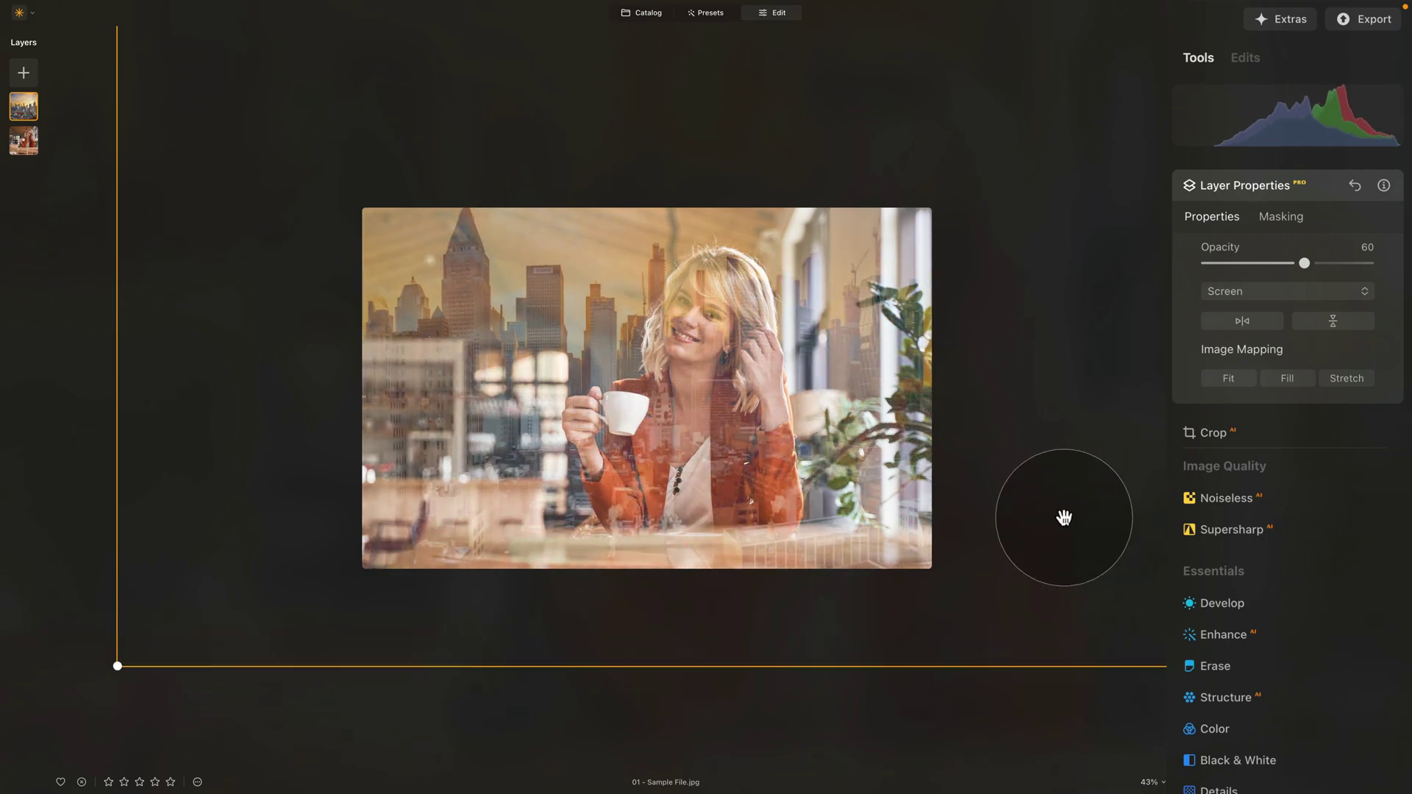
{"action": "left_click_drag", "start_coordinate": [1062, 514], "coordinate": [1030, 484]}
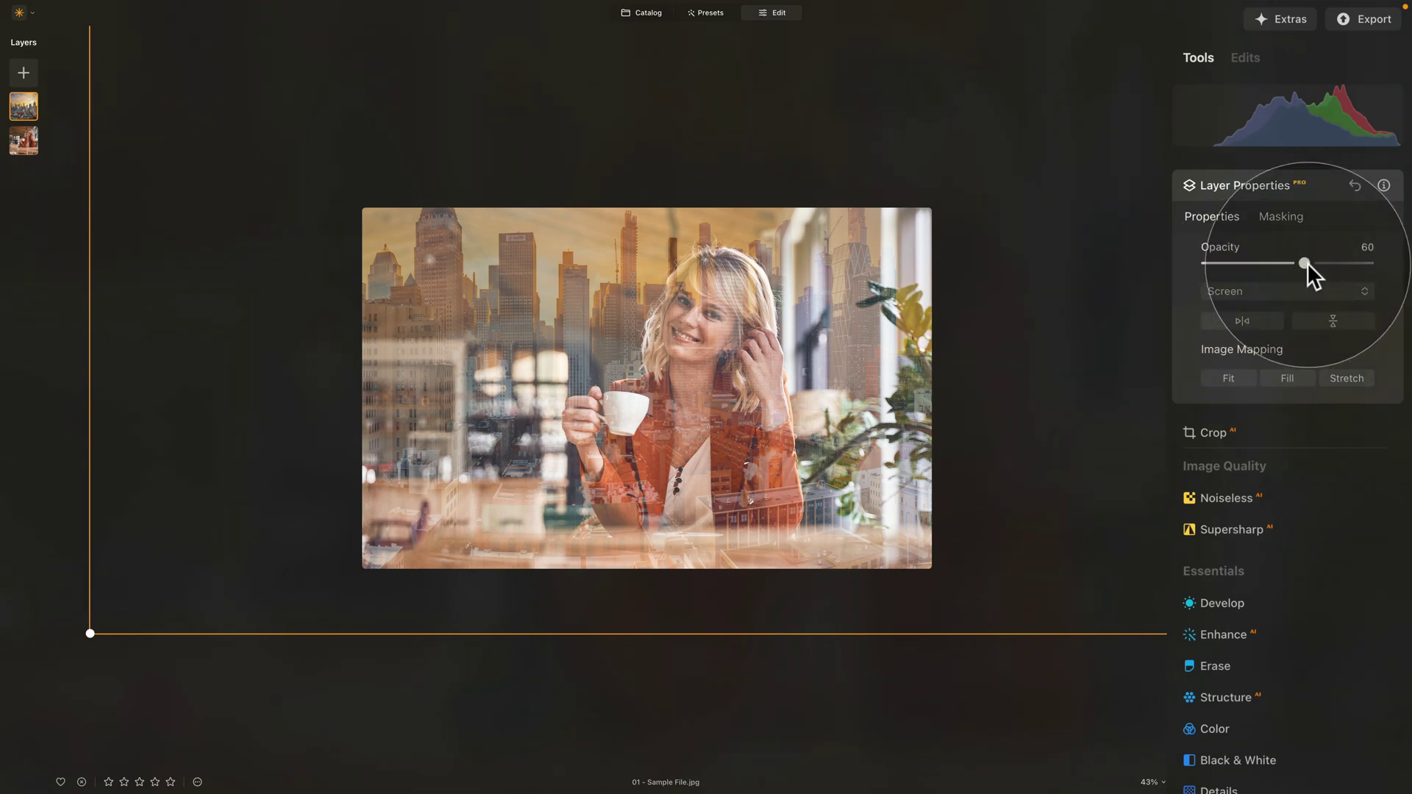
{"action": "left_click_drag", "start_coordinate": [1304, 262], "coordinate": [1319, 263]}
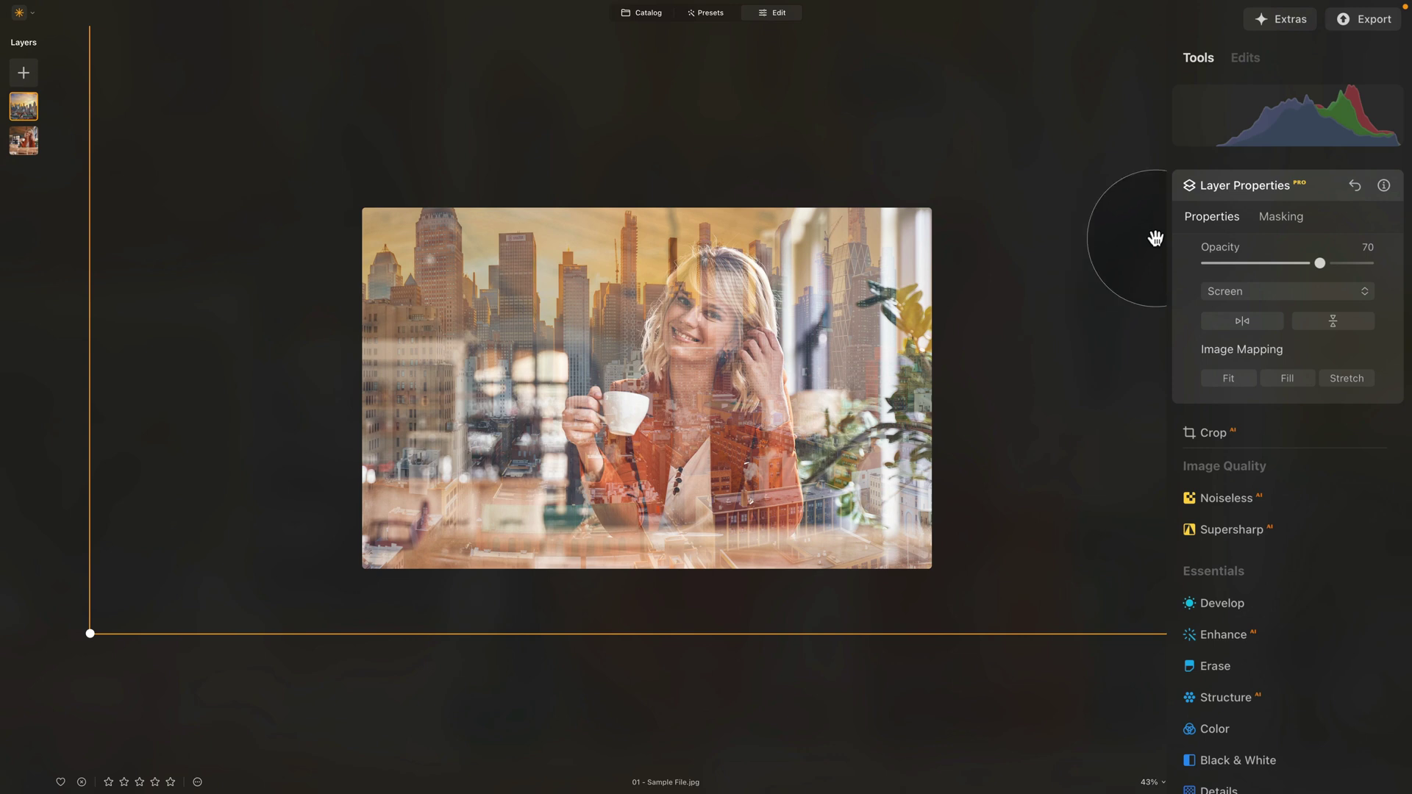
{"action": "left_click", "coordinate": [1280, 190]}
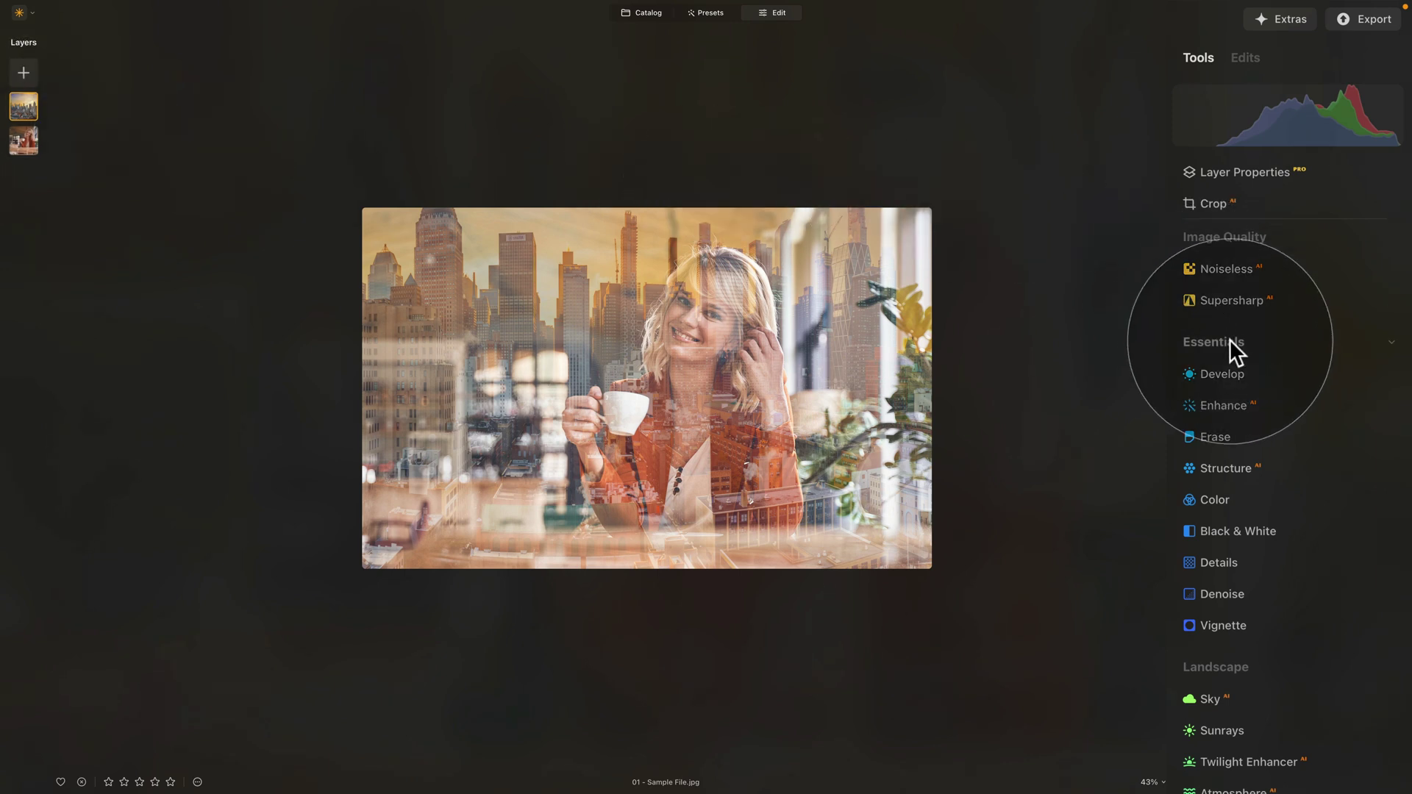
Darken the skyline layer with the Develop tool by setting its Exposure to -2.05
{"action": "left_click", "coordinate": [1225, 373]}
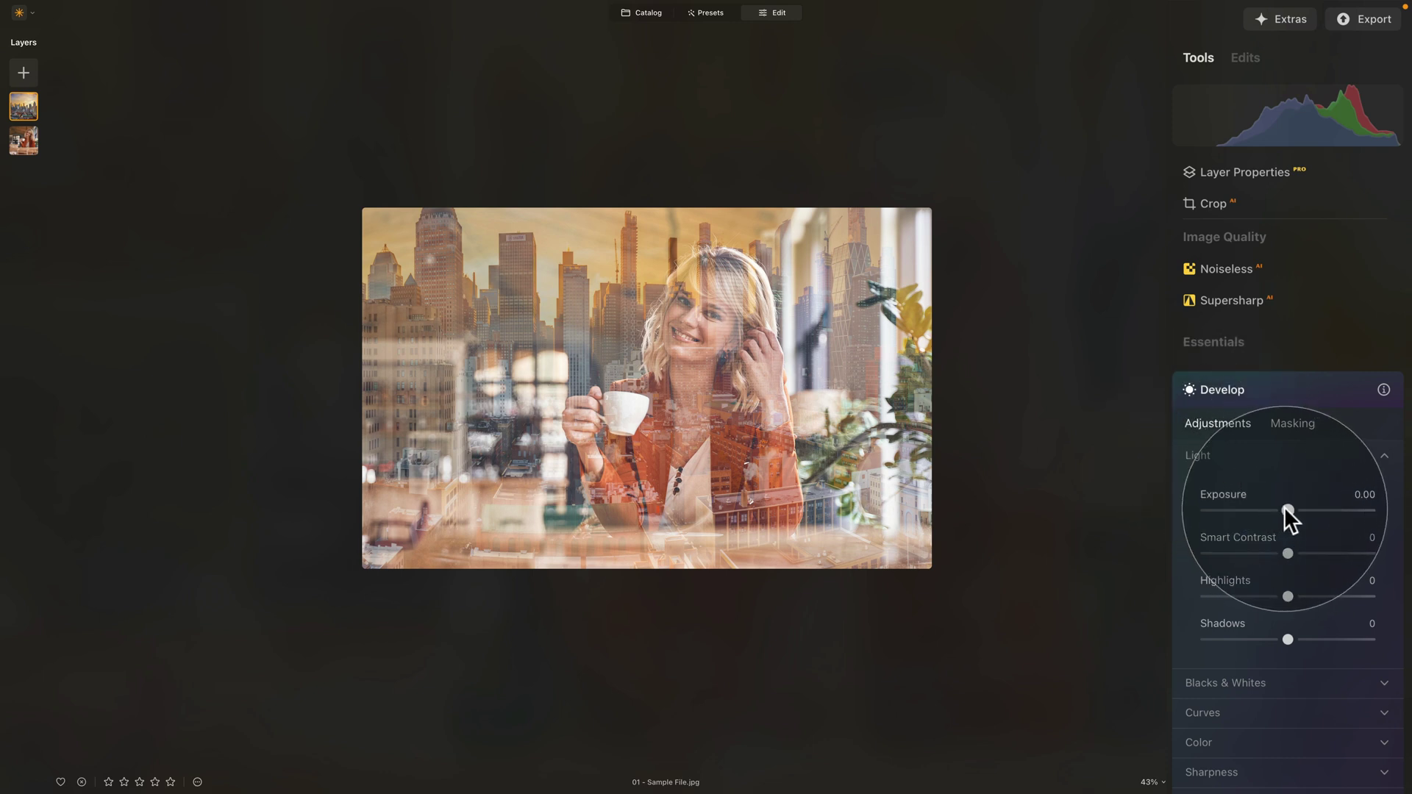
{"action": "left_click_drag", "start_coordinate": [1286, 509], "coordinate": [1220, 509]}
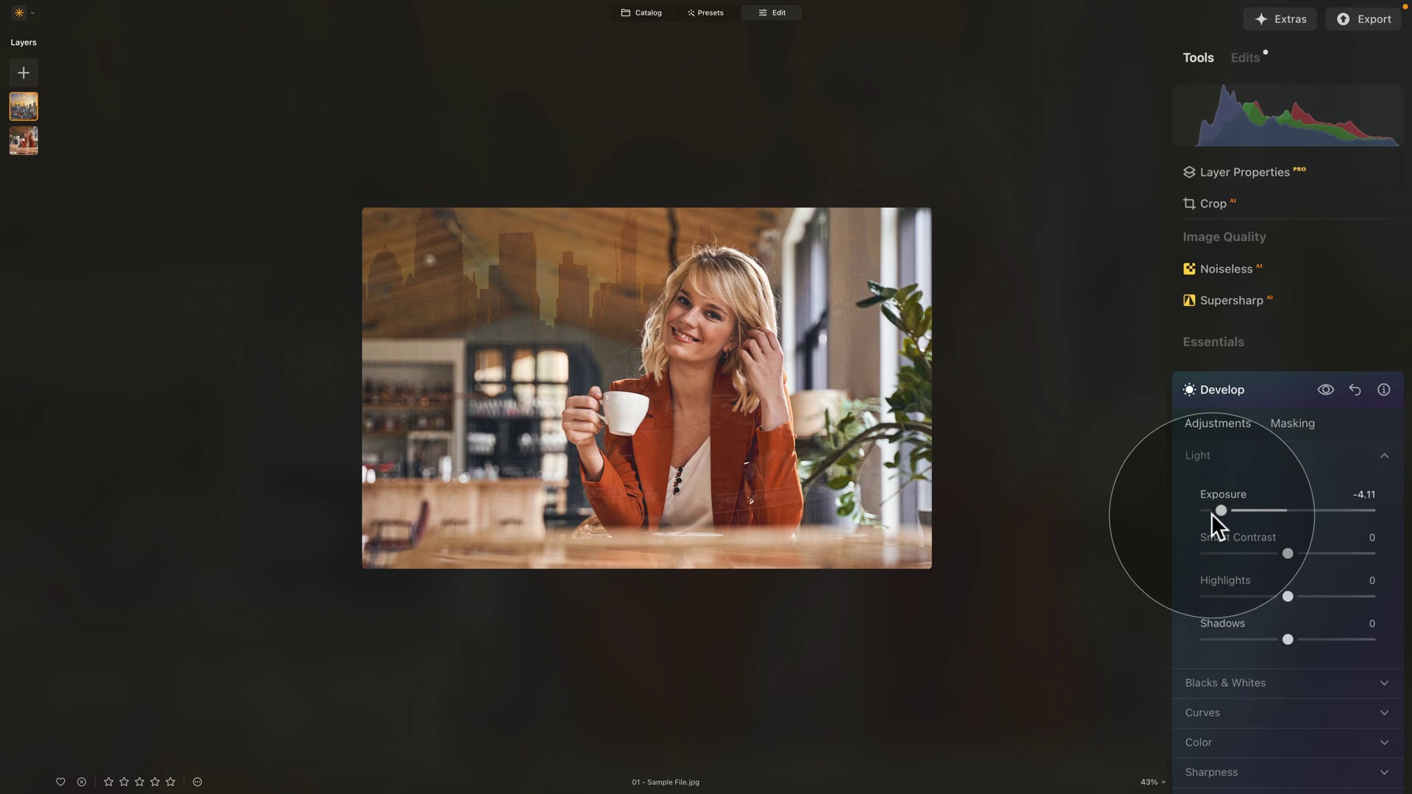
{"action": "left_click_drag", "start_coordinate": [1221, 510], "coordinate": [1256, 514]}
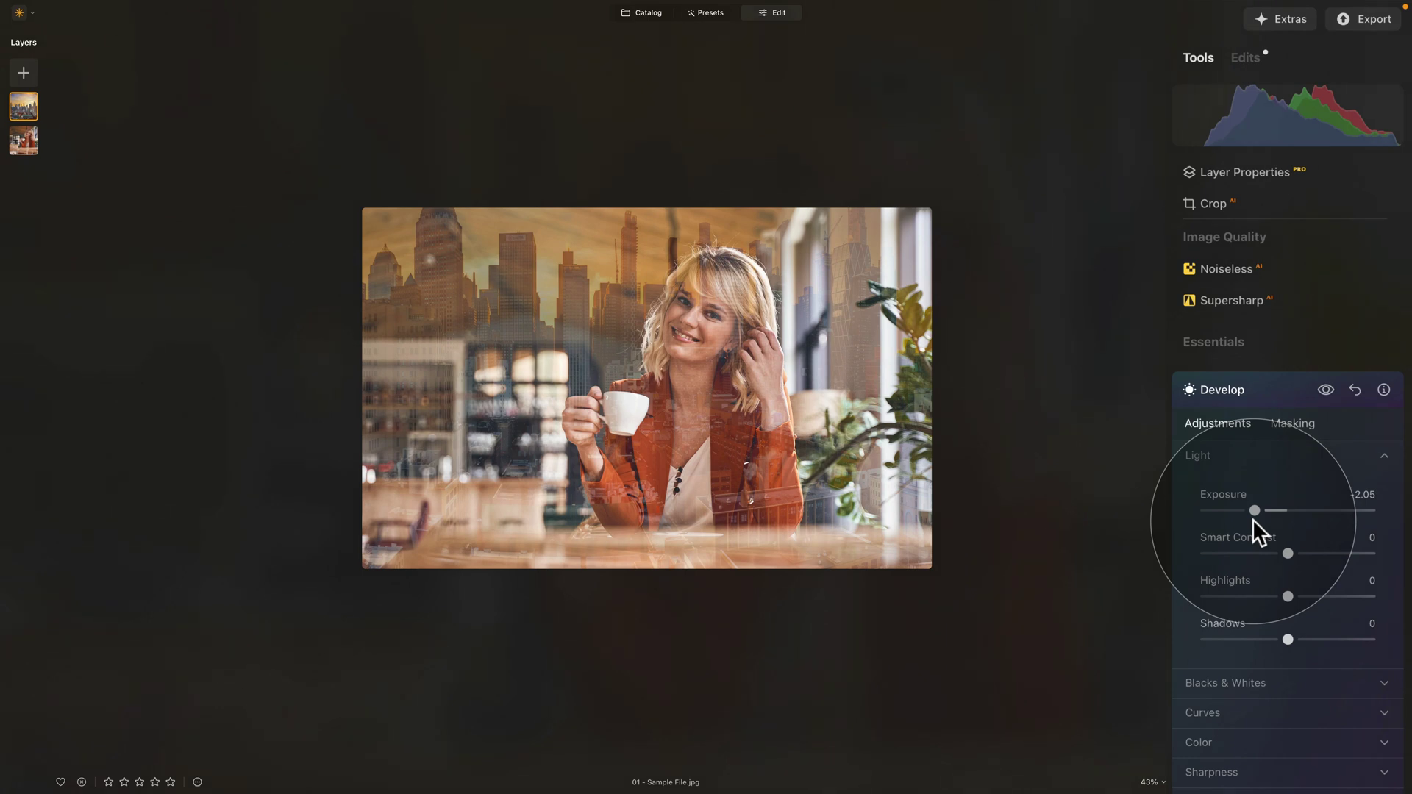
Mask the Develop adjustment with a linear gradient covering the lower photo, its centre line raised to just below the woman's chin
{"action": "left_click", "coordinate": [1285, 427]}
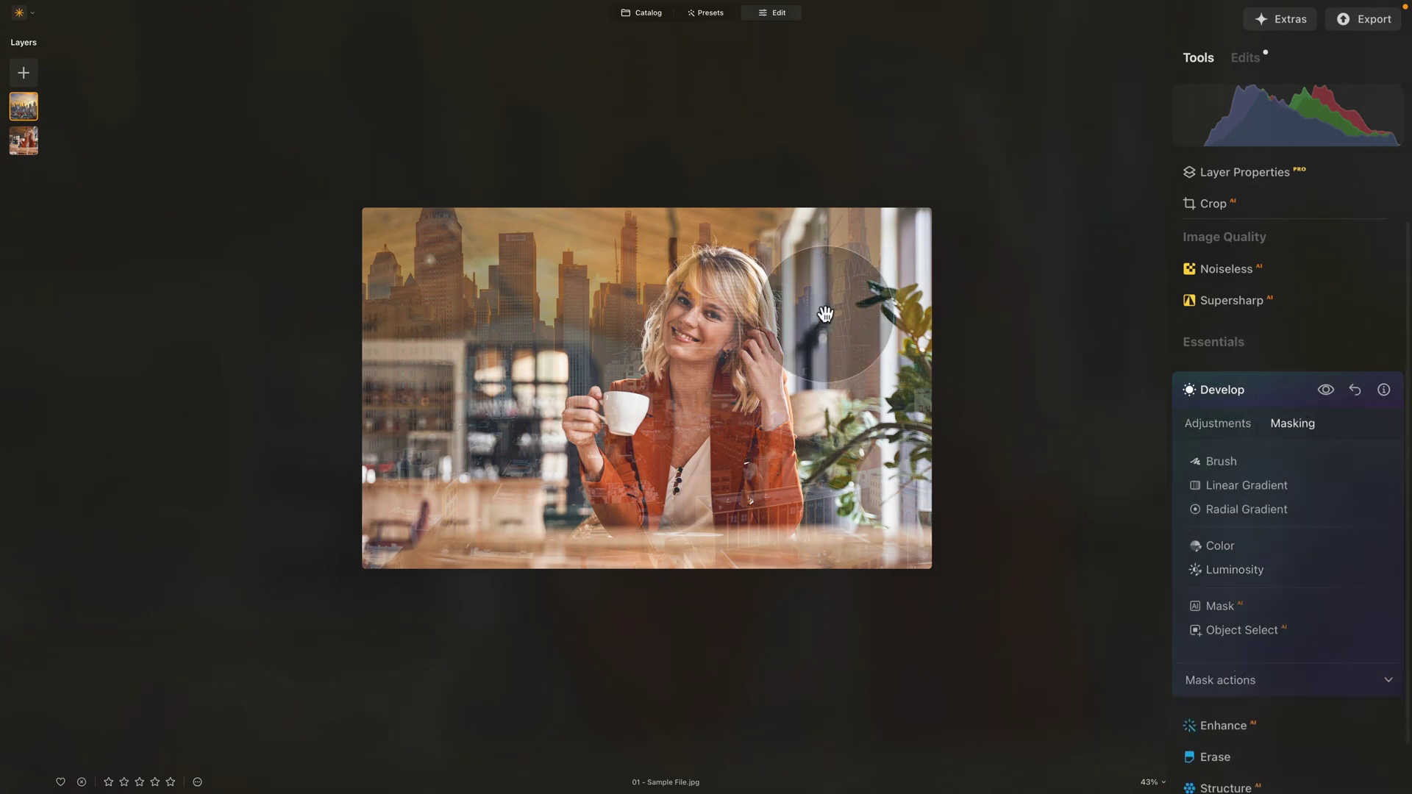
{"action": "left_click", "coordinate": [1224, 484]}
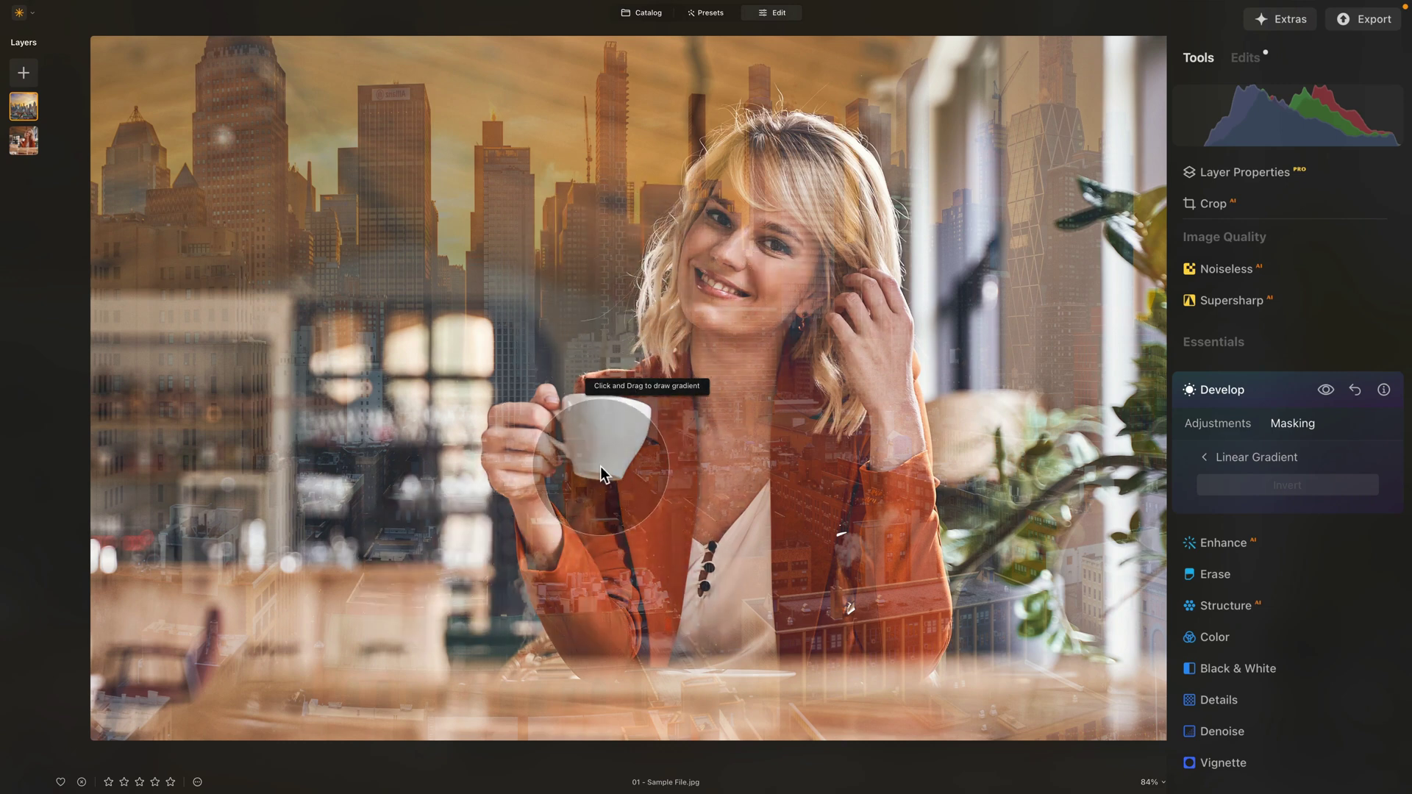
{"action": "left_click_drag", "start_coordinate": [621, 586], "coordinate": [604, 300]}
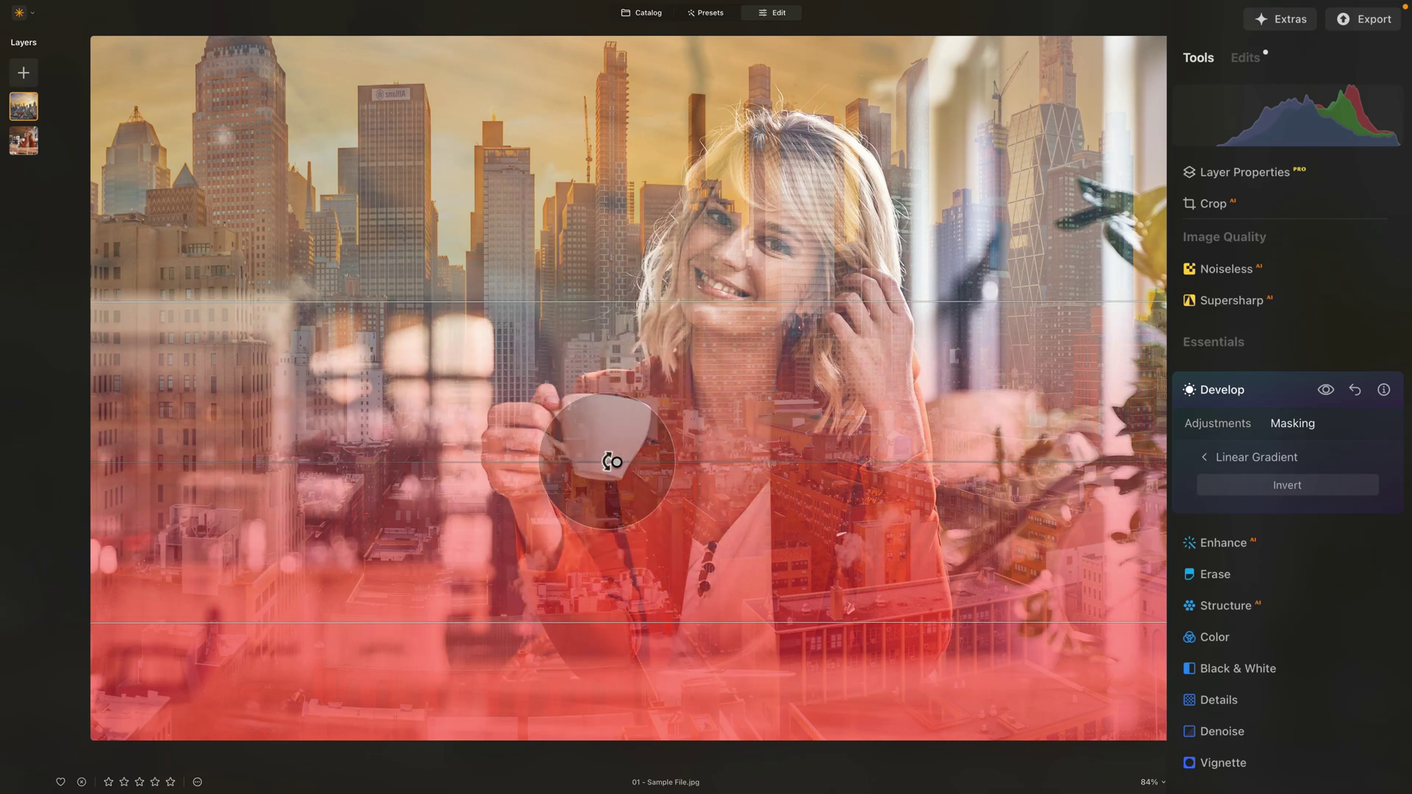
{"action": "left_click_drag", "start_coordinate": [616, 461], "coordinate": [616, 339]}
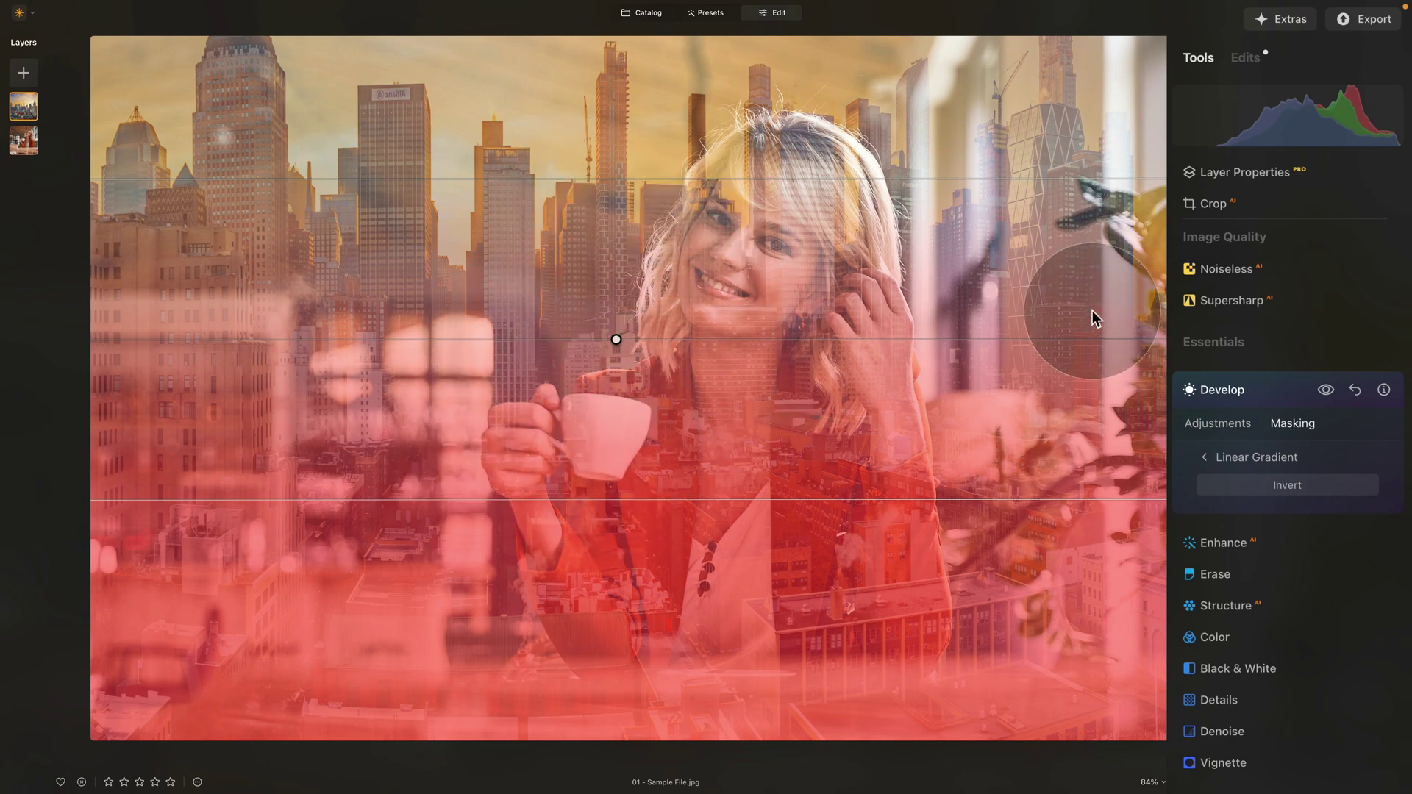
{"action": "left_click", "coordinate": [1206, 456]}
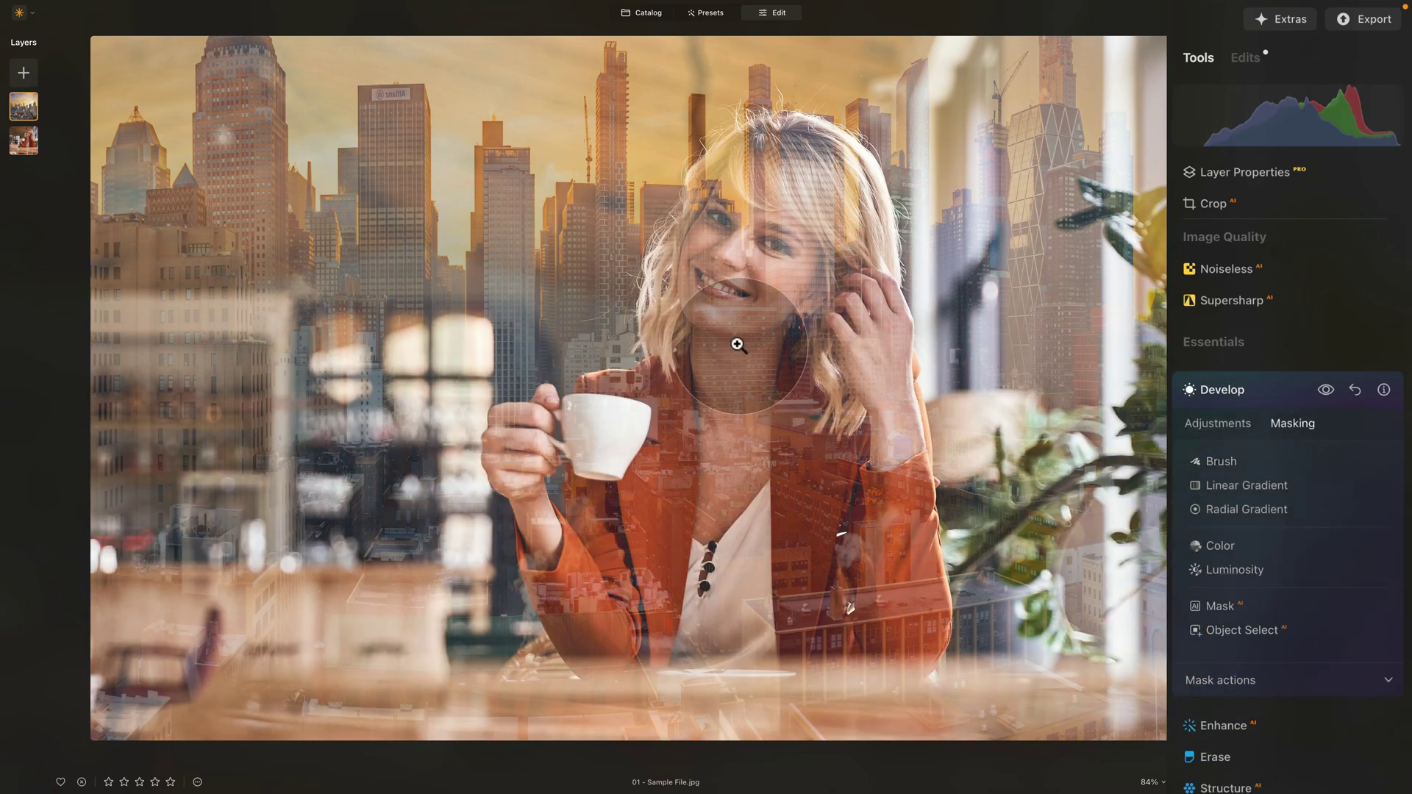
{"action": "left_click", "coordinate": [737, 345]}
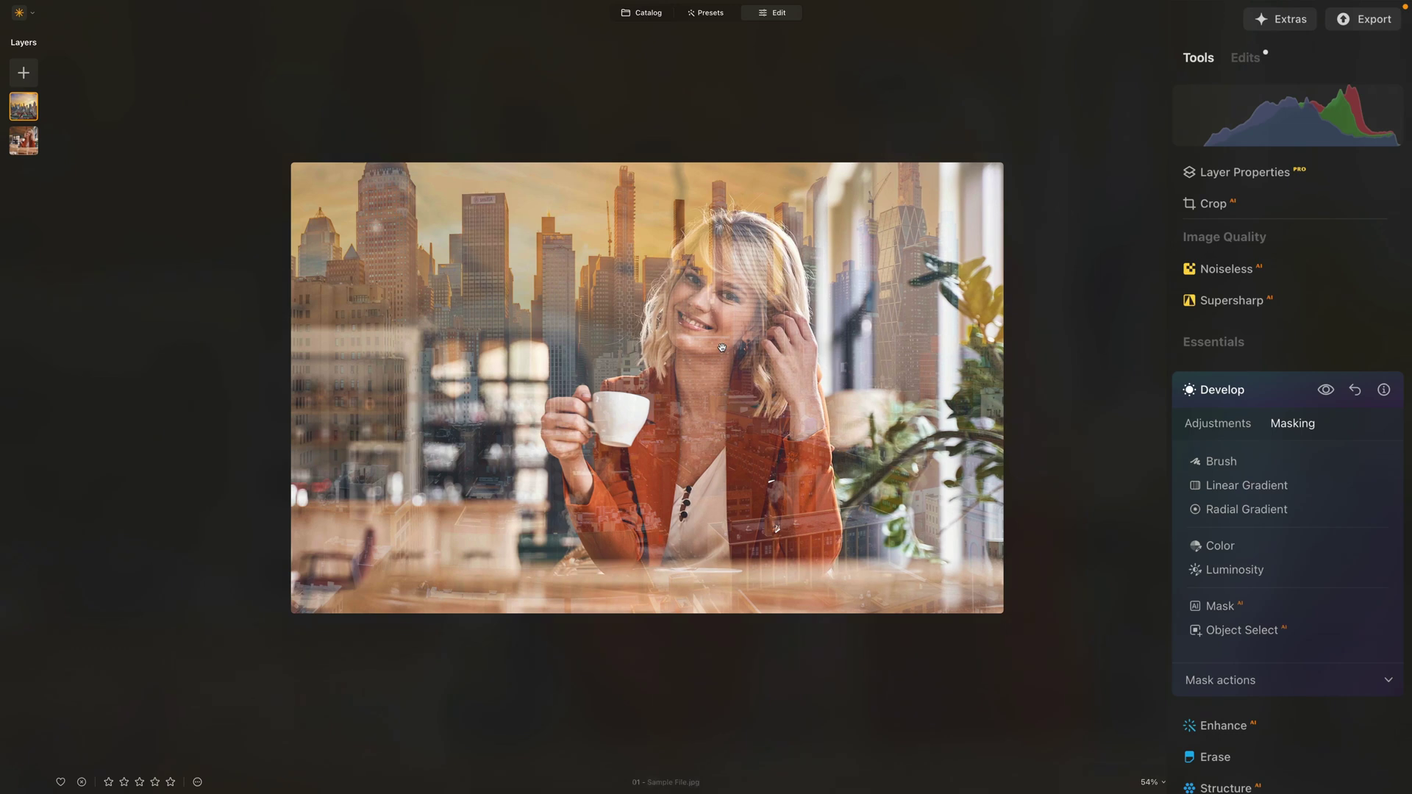
{"action": "scroll", "coordinate": [722, 347], "scroll_direction": "up", "scroll_amount": 2}
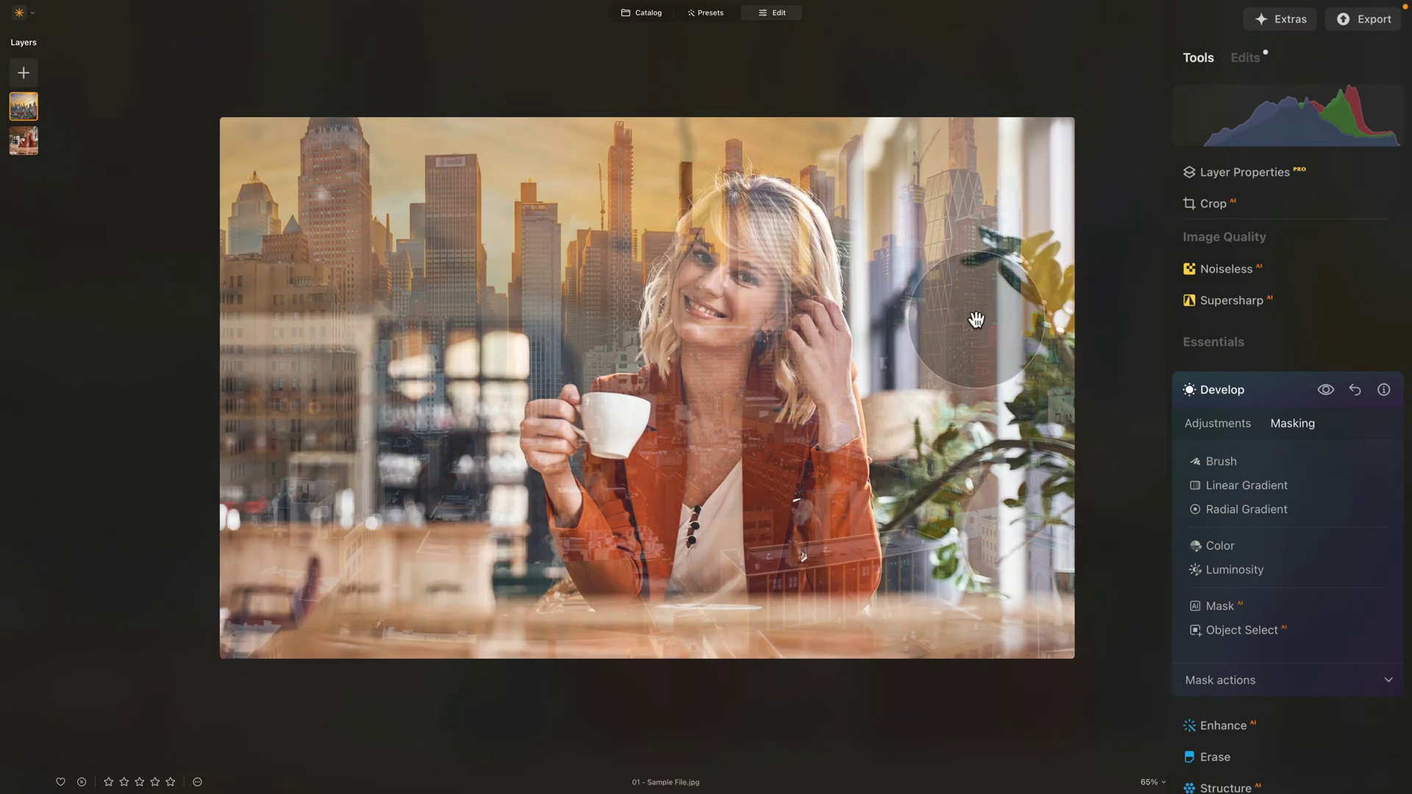
Raise the Develop linear gradient mask to the woman's mouth level, widen its transition and tilt it slightly
{"action": "left_click", "coordinate": [1254, 484]}
{"action": "left_click_drag", "start_coordinate": [647, 254], "coordinate": [646, 79]}
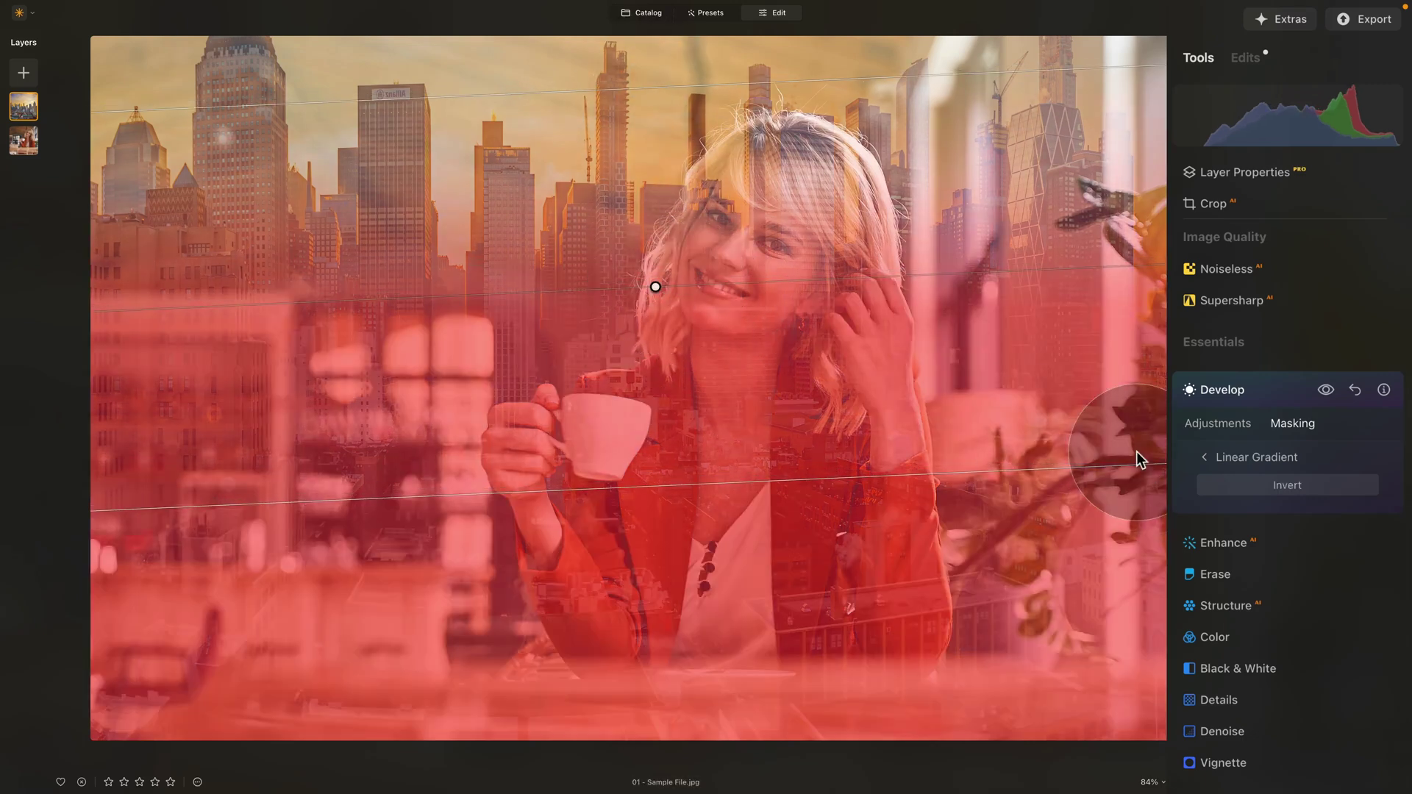
{"action": "left_click", "coordinate": [1239, 457]}
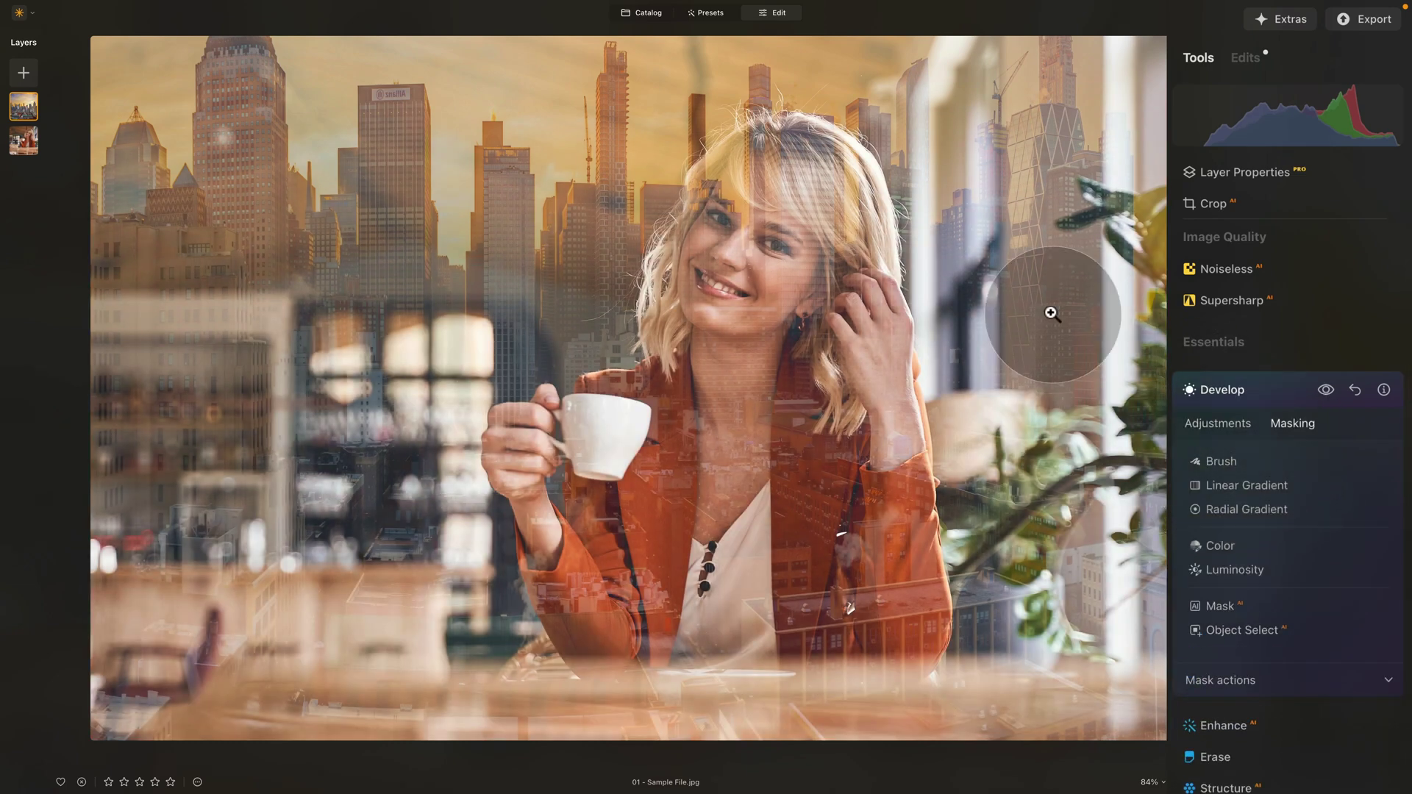
{"action": "scroll", "coordinate": [754, 307], "scroll_direction": "down", "scroll_amount": 2}
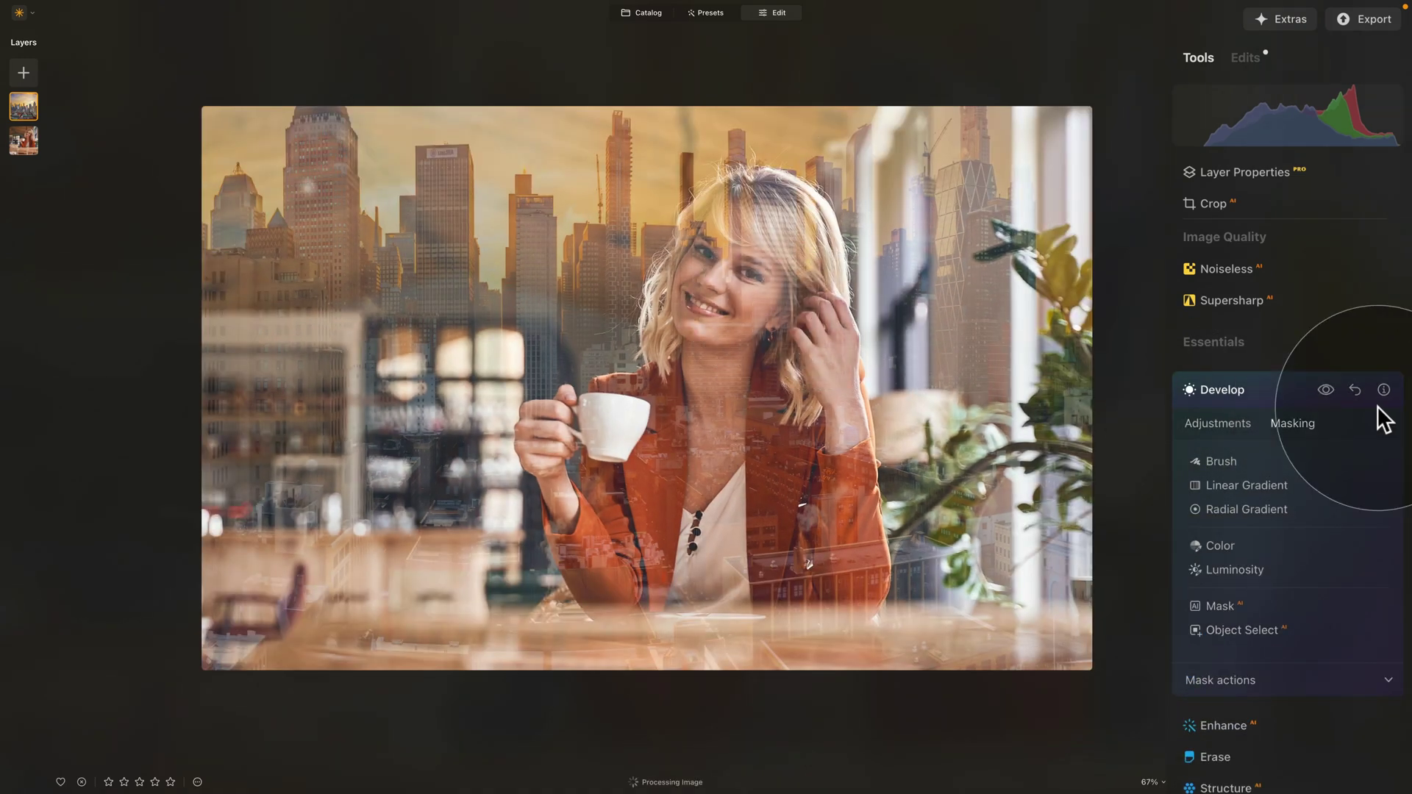
Set the skyline layer's masked Develop Exposure to -2.50 and close the Develop tool
{"action": "left_click", "coordinate": [1248, 424]}
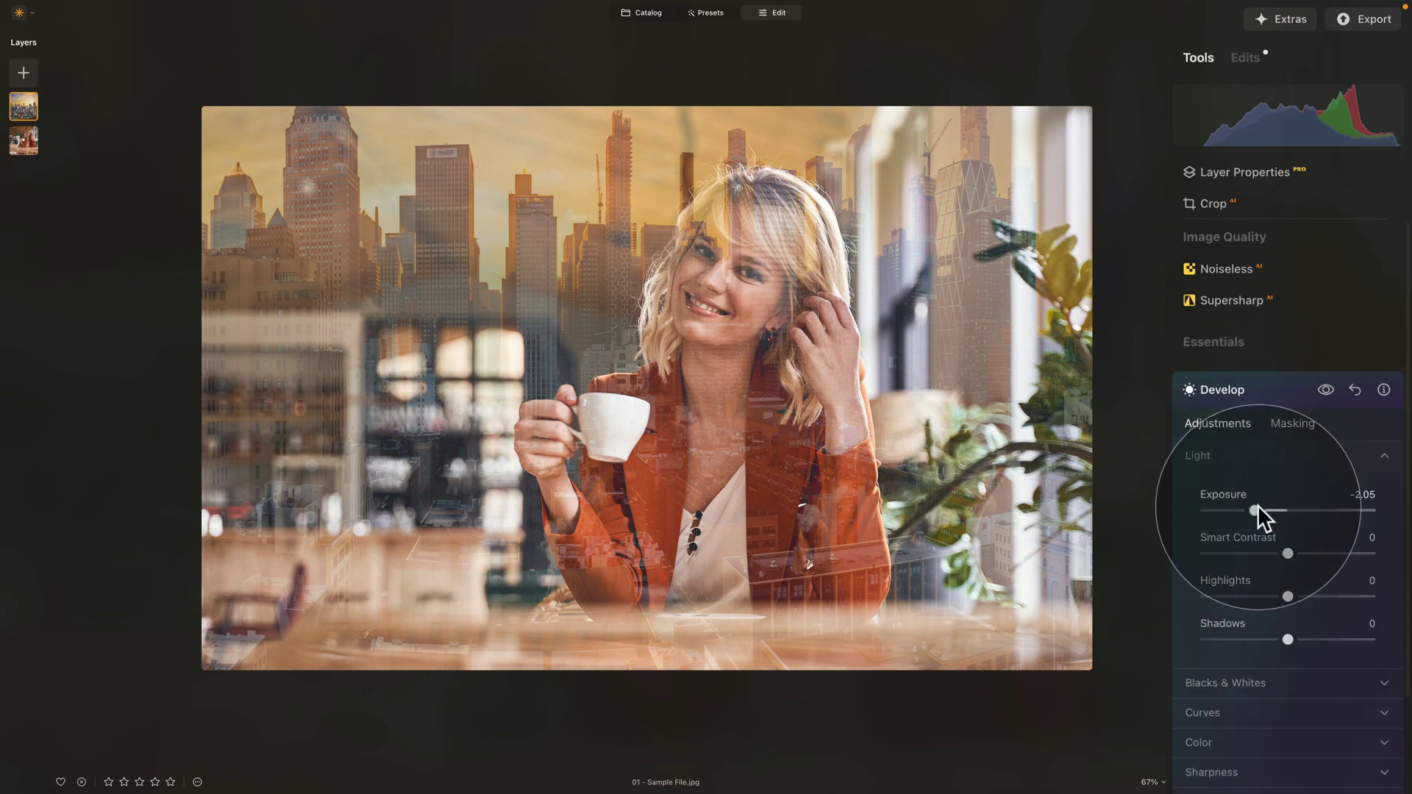
{"action": "left_click_drag", "start_coordinate": [1257, 507], "coordinate": [1251, 509]}
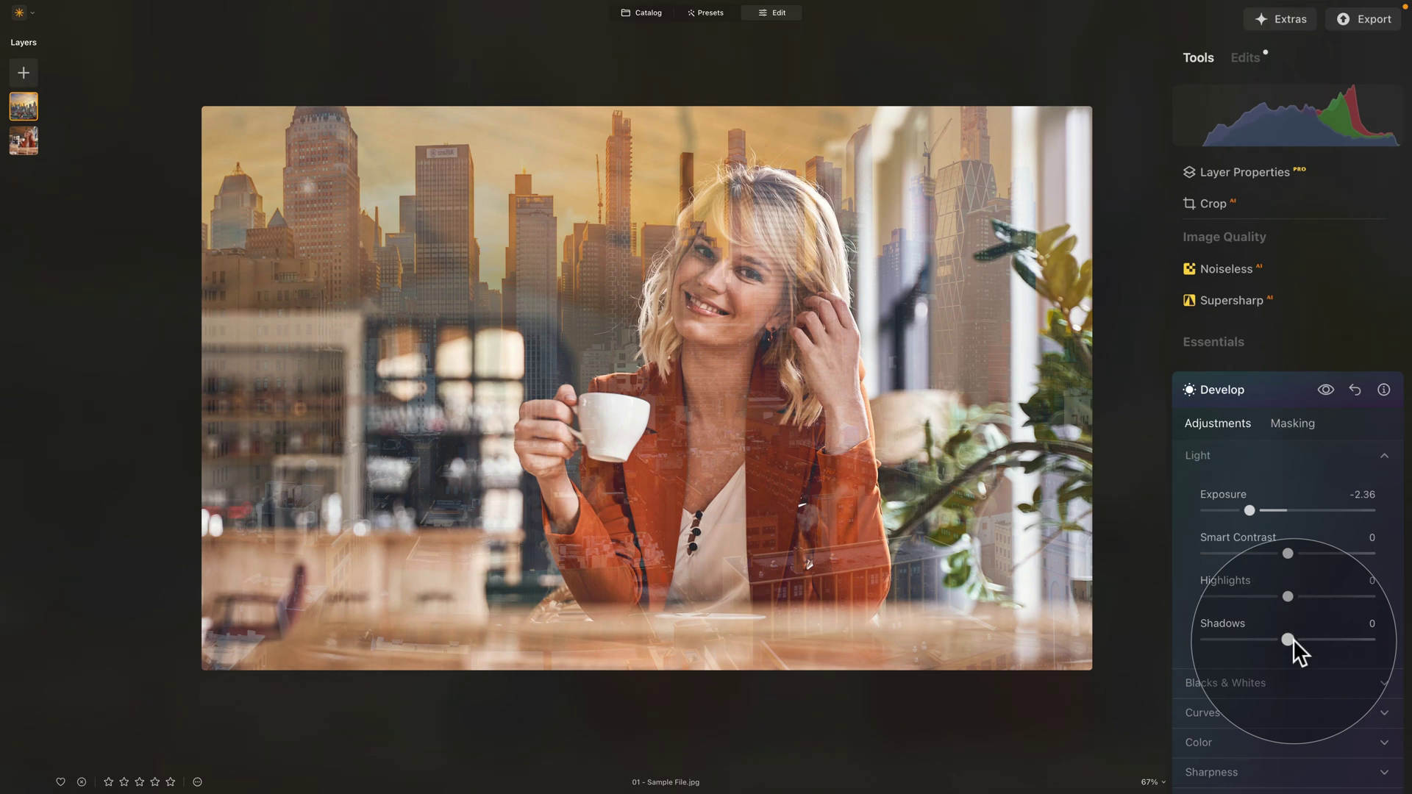
{"action": "left_click_drag", "start_coordinate": [1238, 506], "coordinate": [1247, 511]}
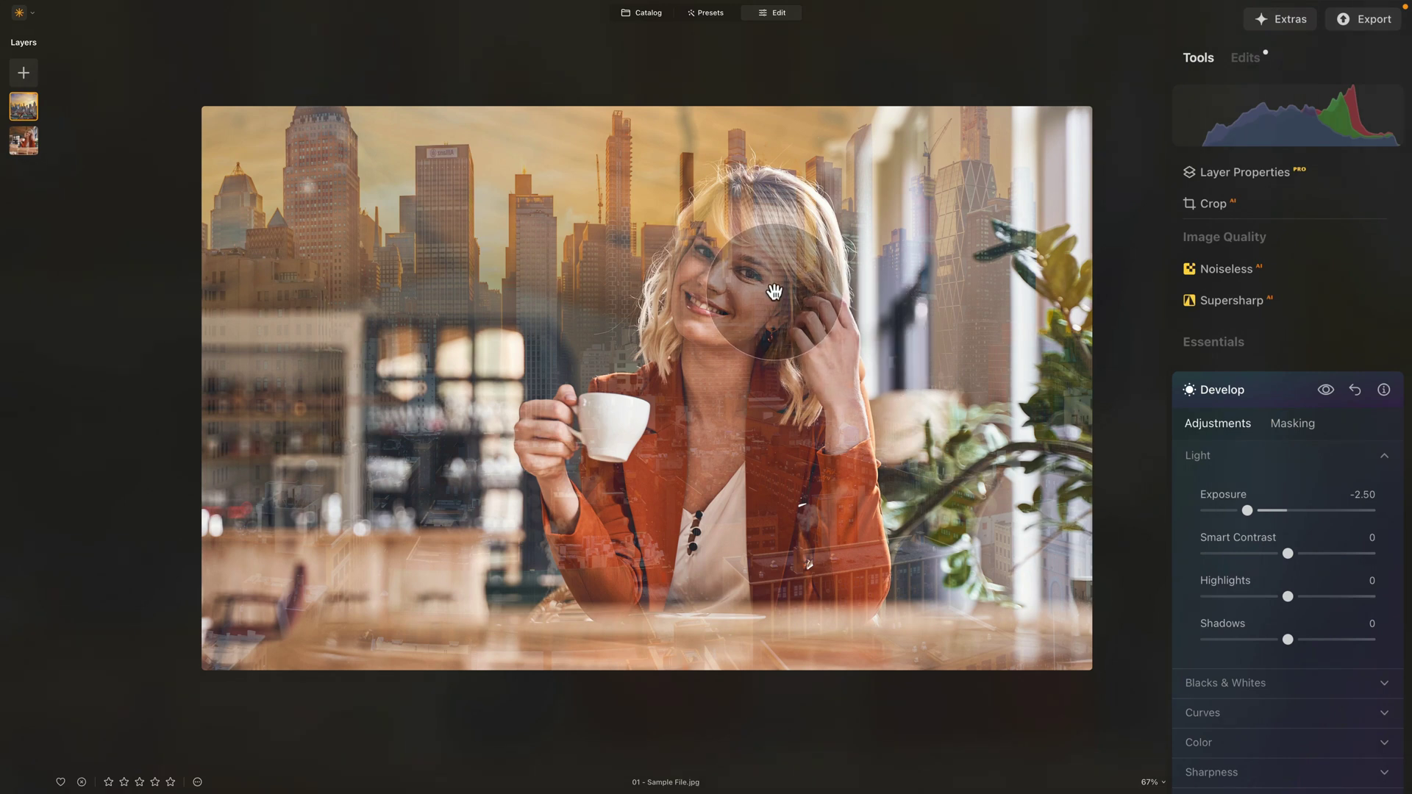
{"action": "key", "text": "ctrl+minus"}
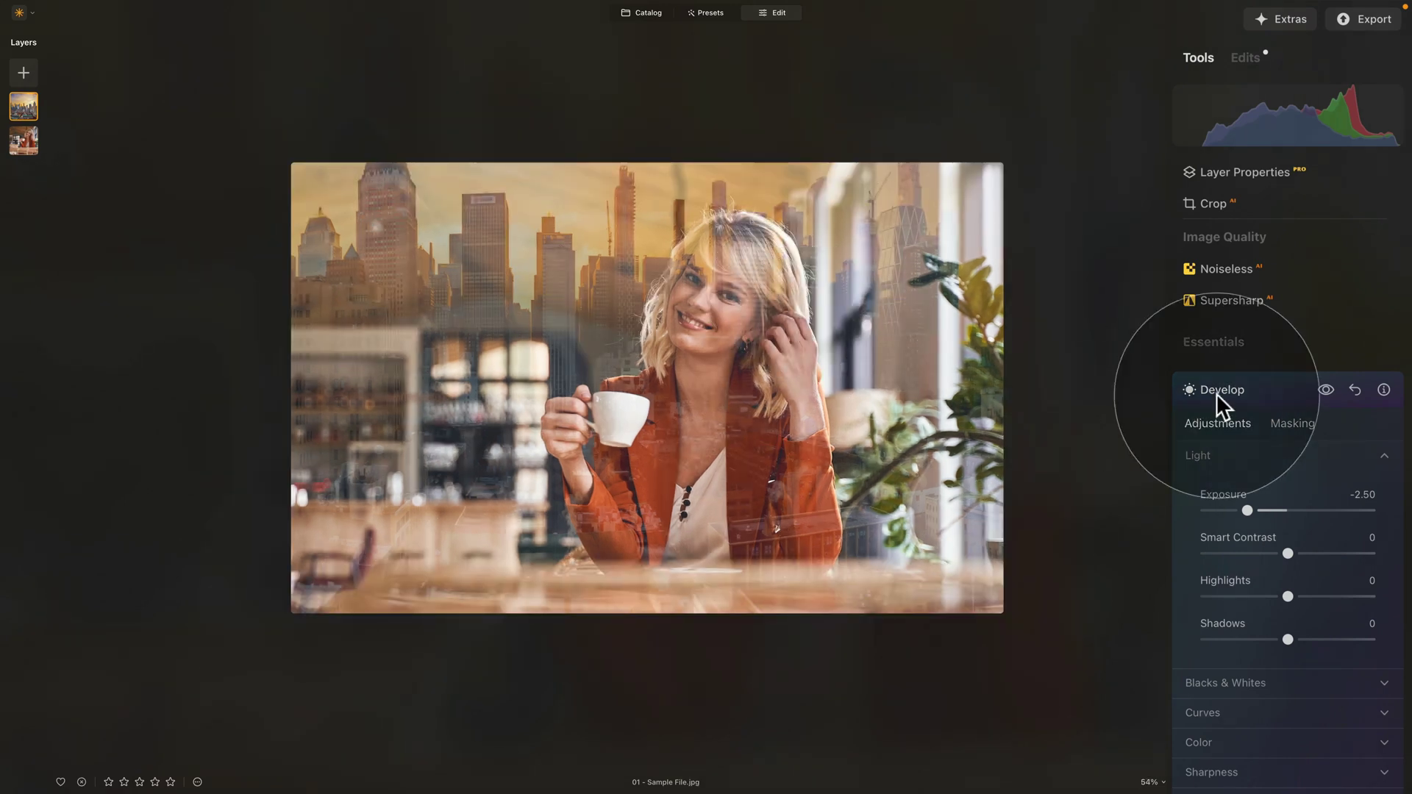
{"action": "left_click", "coordinate": [1243, 393]}
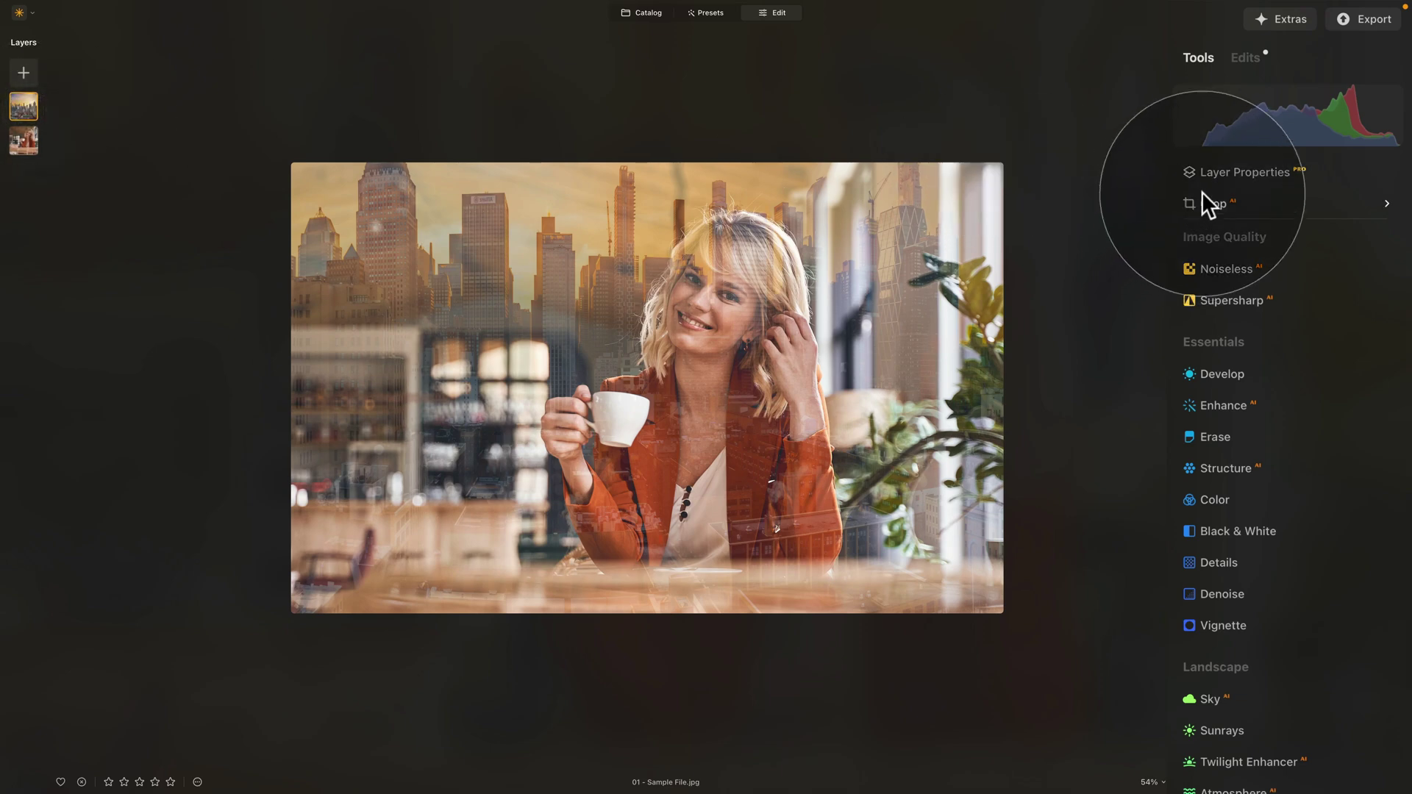
Slightly shrink the skyline layer and reposition it so the tall buildings stand clear beside the woman
{"action": "left_click", "coordinate": [1243, 172]}
{"action": "mouse_move", "coordinate": [726, 277]}
{"action": "left_mouse_down"}
{"action": "mouse_move", "coordinate": [726, 259]}
{"action": "mouse_move", "coordinate": [680, 289]}
{"action": "mouse_move", "coordinate": [722, 290]}
{"action": "left_mouse_up"}
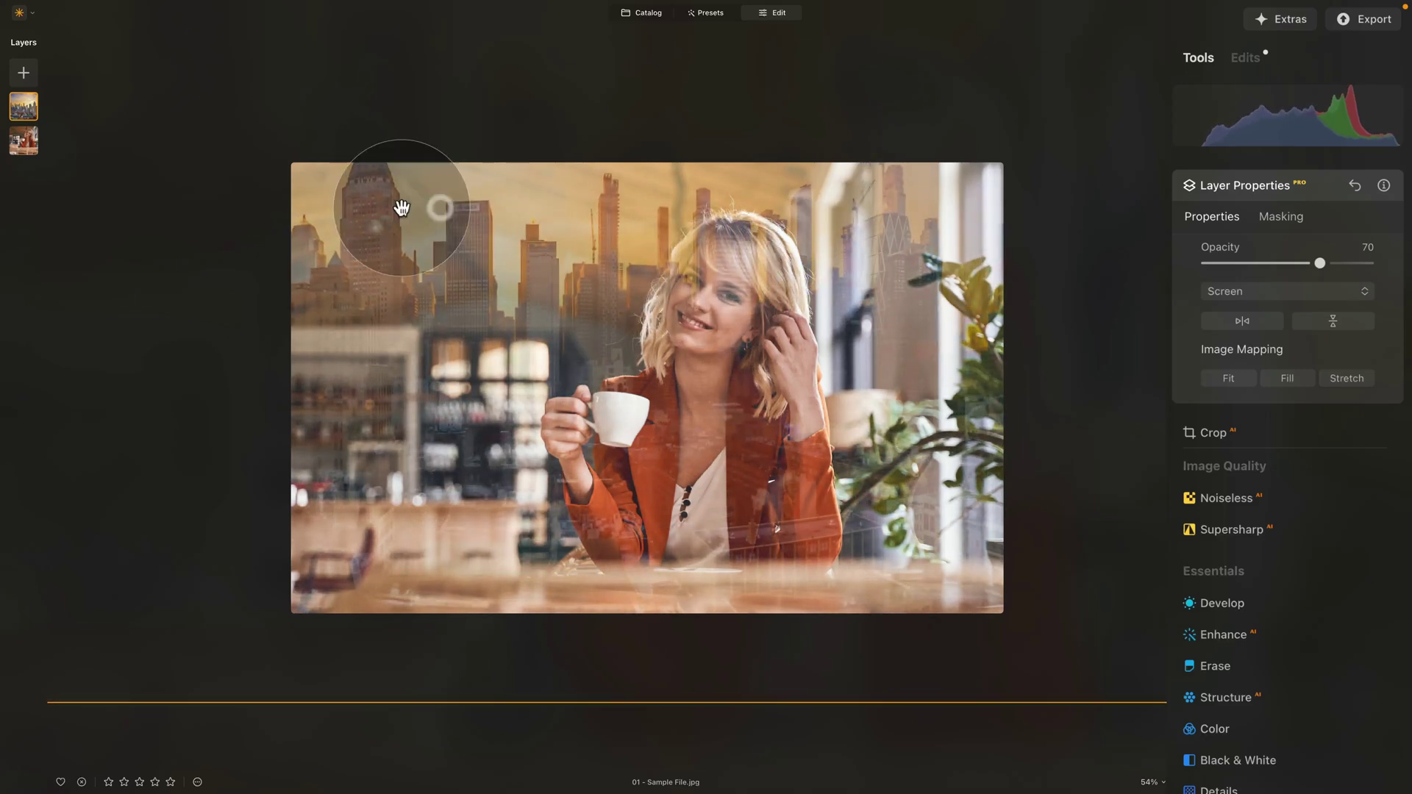
{"action": "mouse_move", "coordinate": [588, 266]}
{"action": "left_mouse_down"}
{"action": "mouse_move", "coordinate": [574, 272]}
{"action": "mouse_move", "coordinate": [570, 254]}
{"action": "mouse_move", "coordinate": [565, 264]}
{"action": "mouse_move", "coordinate": [600, 269]}
{"action": "left_mouse_up"}
{"action": "key", "text": "ctrl+minus"}
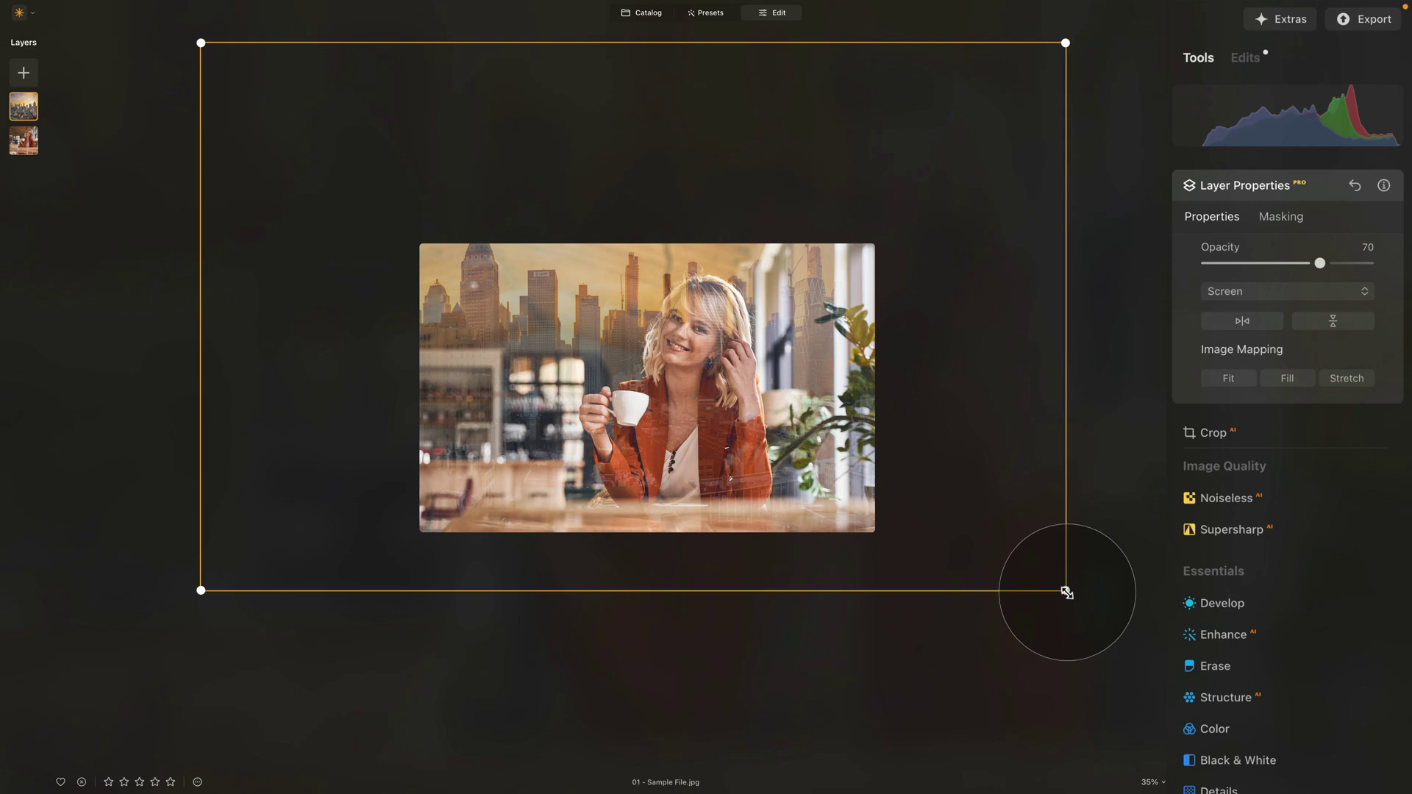
{"action": "left_click_drag", "start_coordinate": [1068, 42], "coordinate": [1030, 98]}
{"action": "mouse_move", "coordinate": [916, 235]}
{"action": "left_mouse_down"}
{"action": "mouse_move", "coordinate": [919, 220]}
{"action": "mouse_move", "coordinate": [907, 246]}
{"action": "mouse_move", "coordinate": [921, 241]}
{"action": "left_mouse_up"}
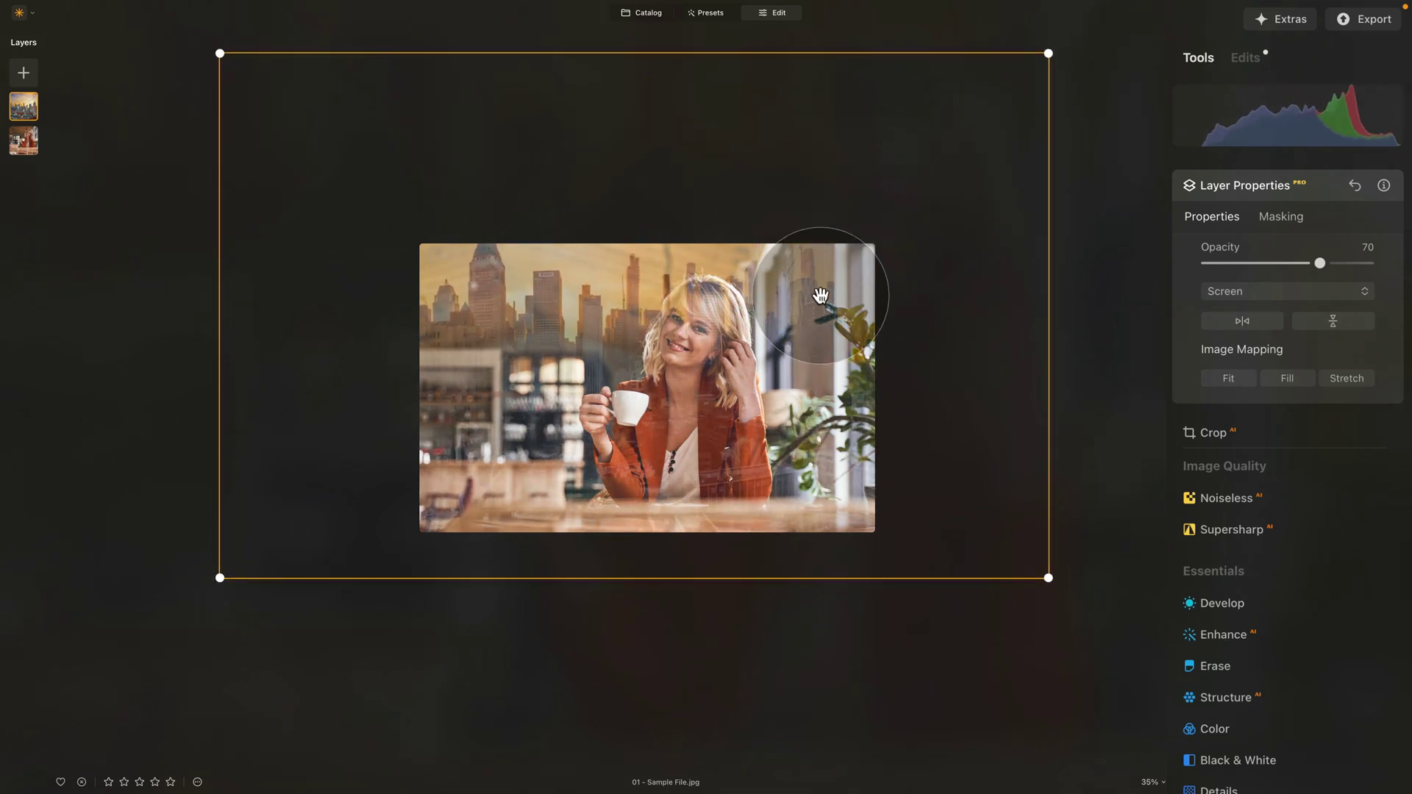
{"action": "key", "text": "ctrl+equal"}
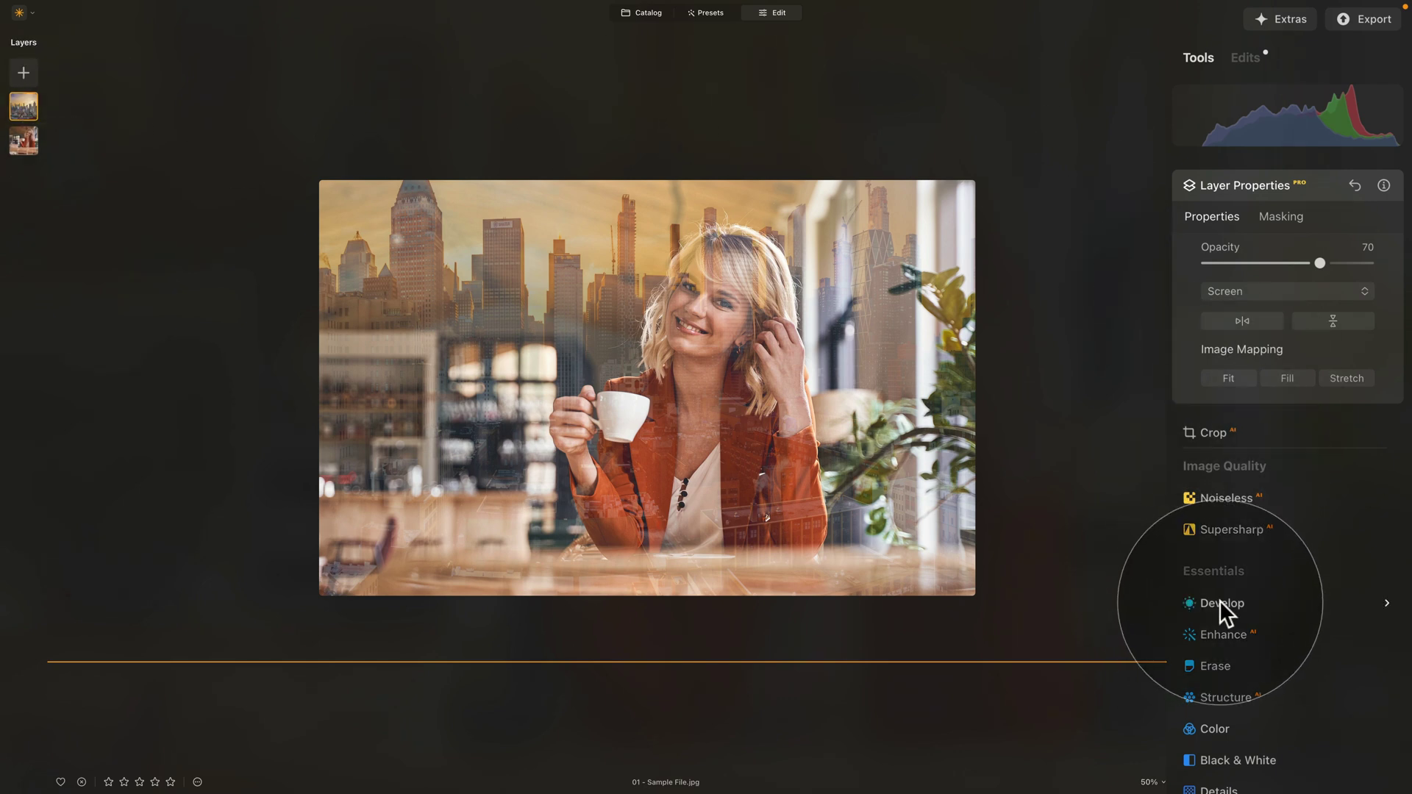
Paint into the existing Develop mask over the woman's face and jacket with a brush of size 137 and strength 35
{"action": "left_click", "coordinate": [1246, 57]}
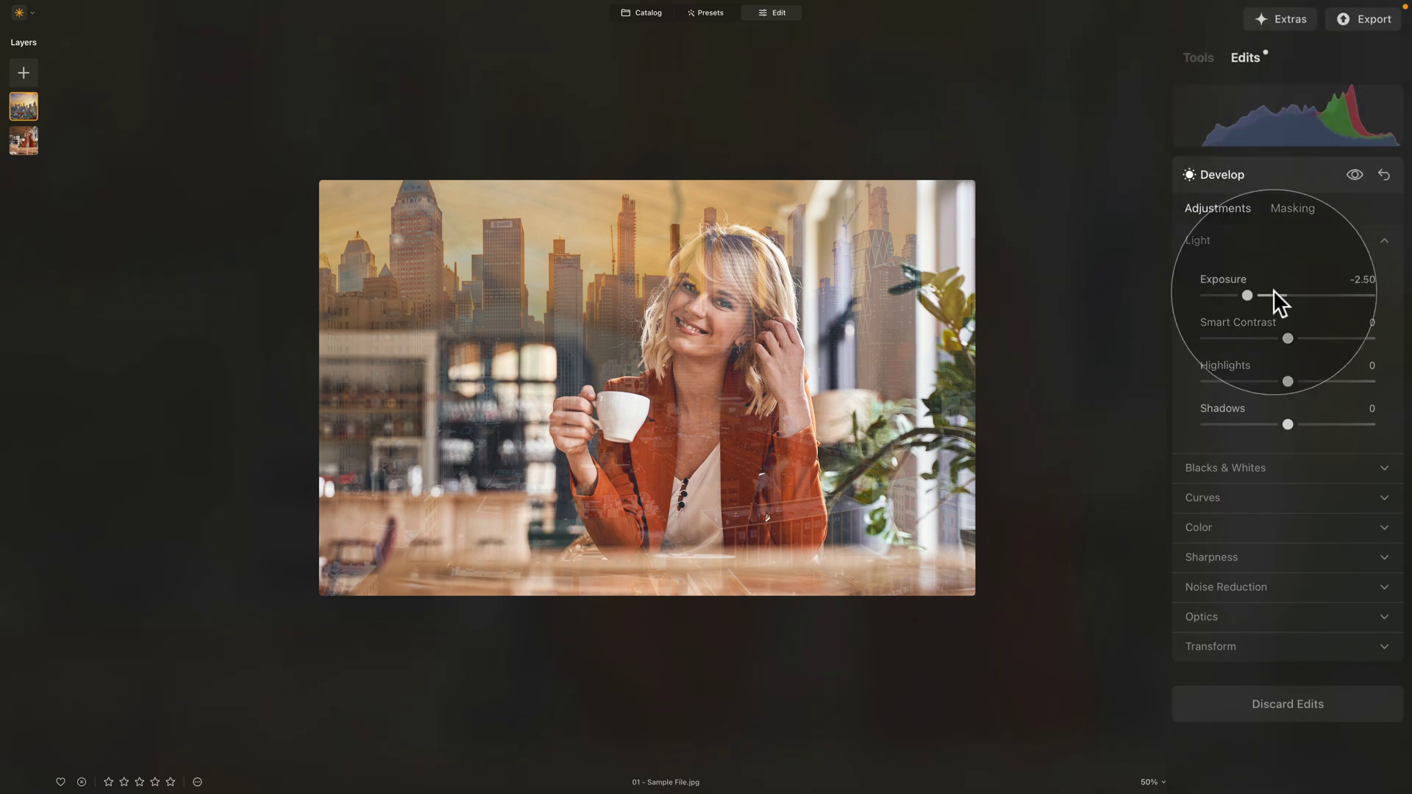
{"action": "left_click", "coordinate": [1305, 208]}
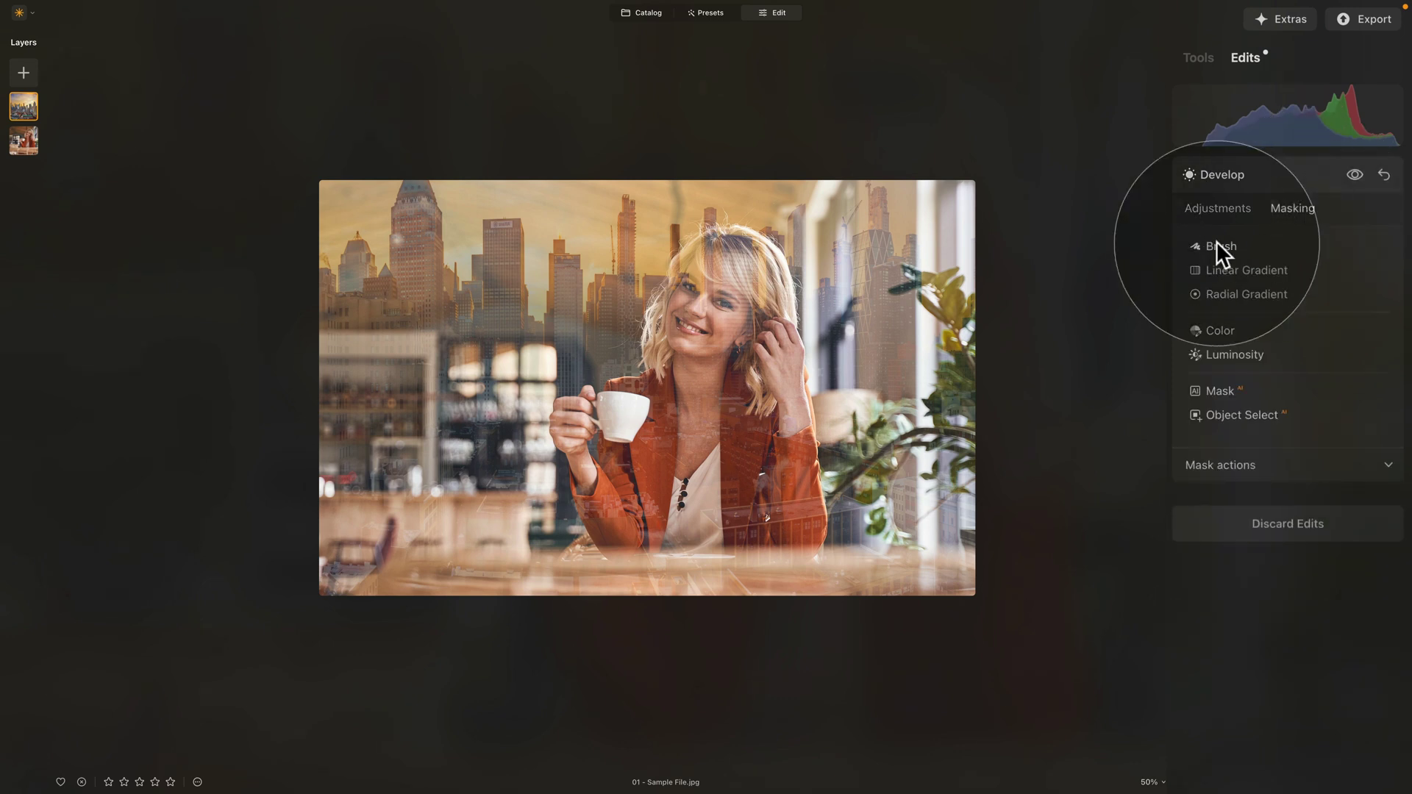
{"action": "left_click", "coordinate": [1217, 241]}
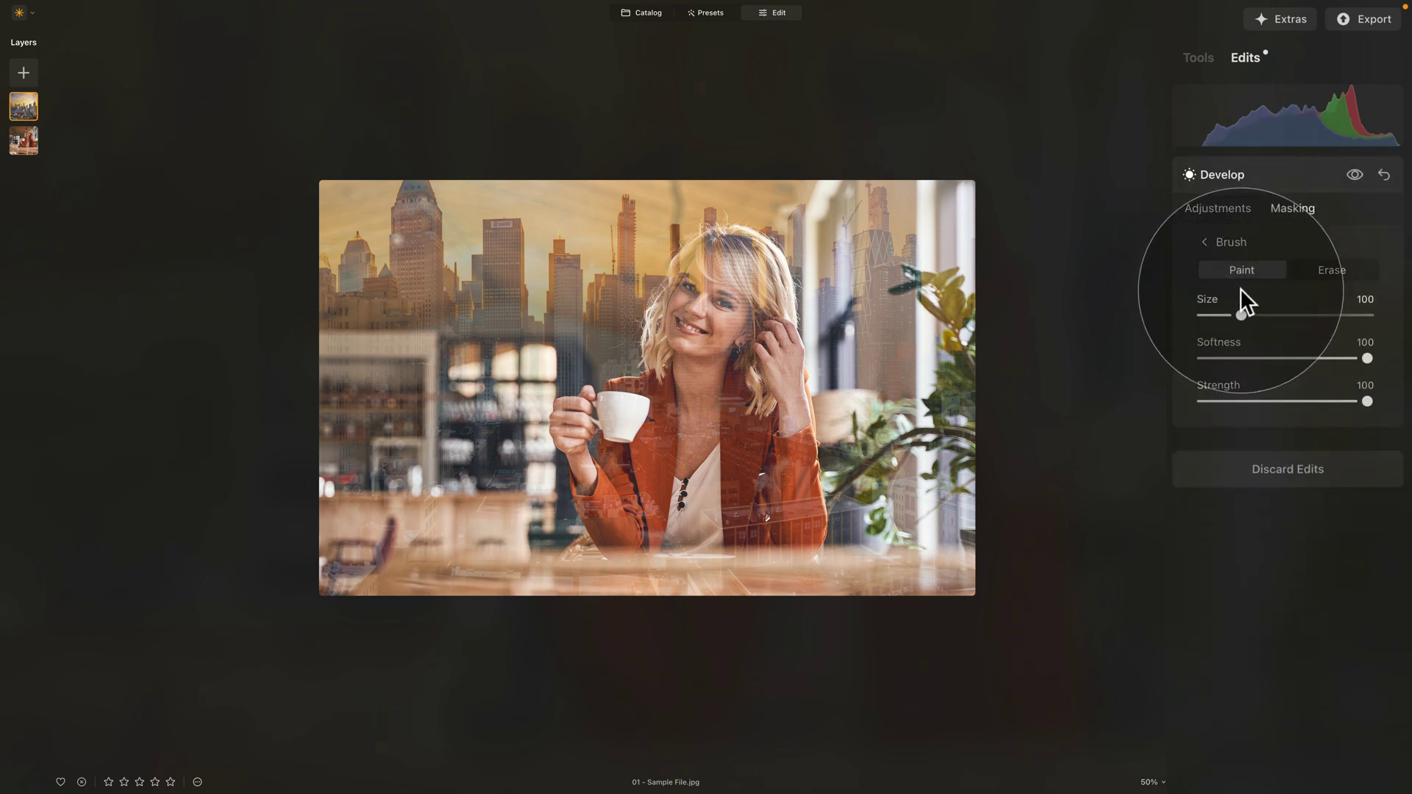
{"action": "left_click", "coordinate": [1246, 270]}
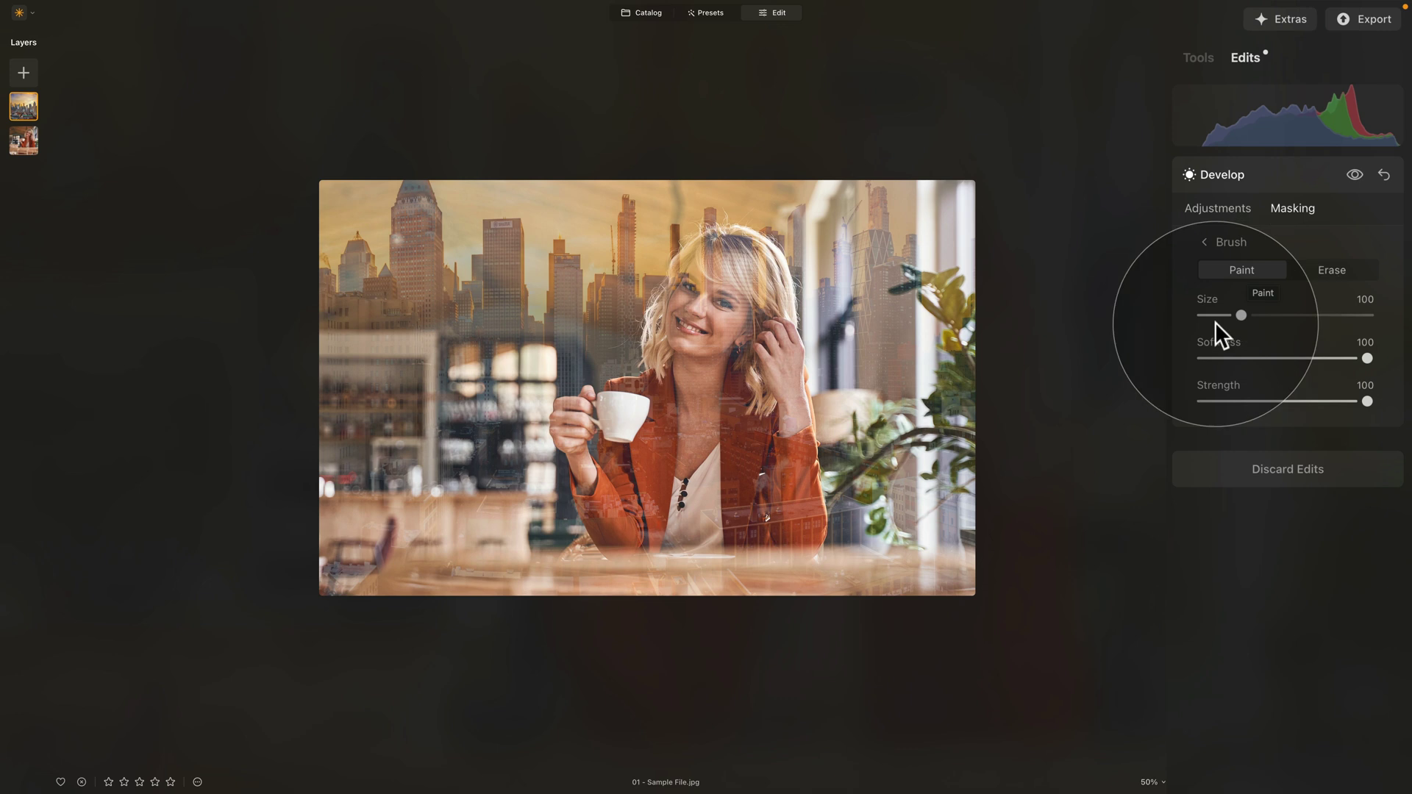
{"action": "left_click_drag", "start_coordinate": [1240, 315], "coordinate": [1257, 316]}
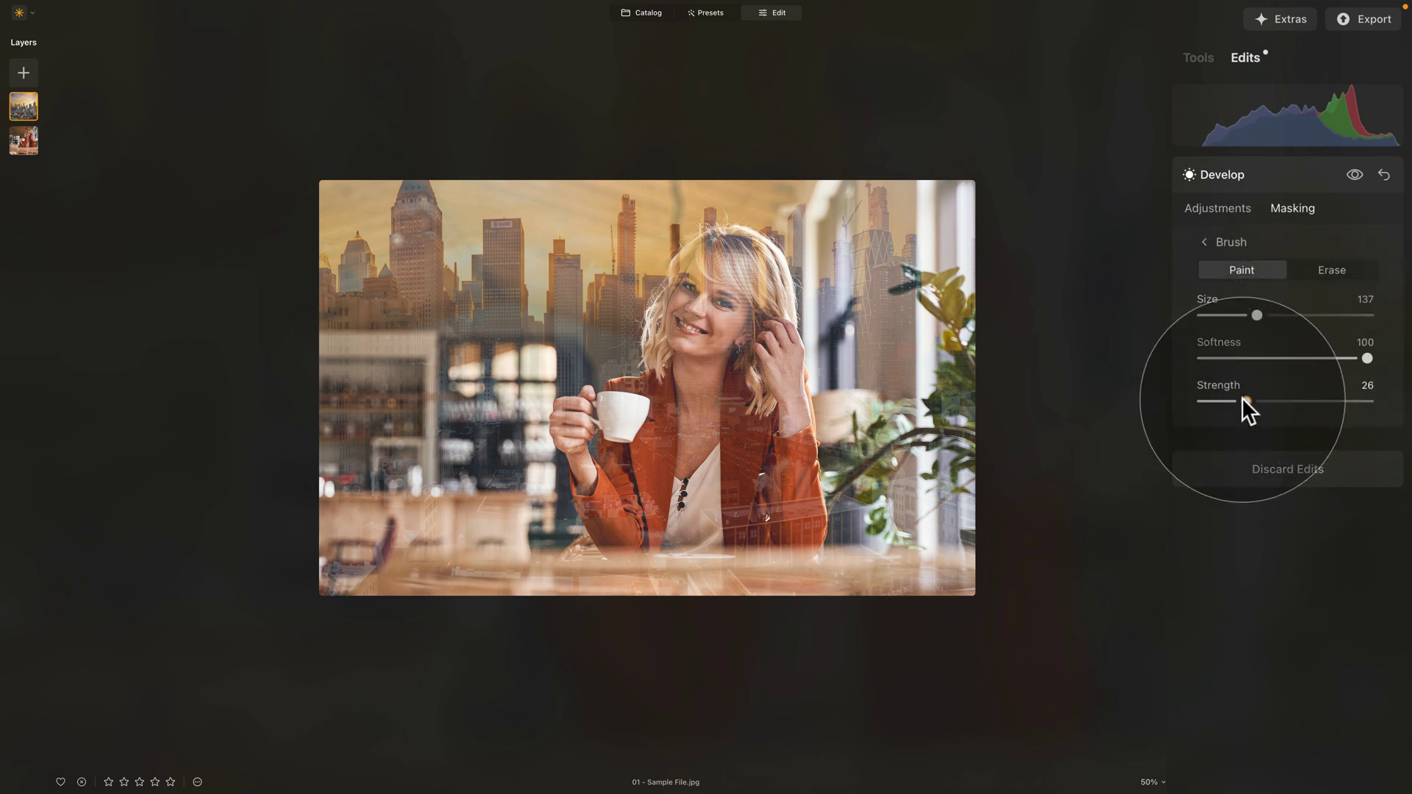
{"action": "left_click_drag", "start_coordinate": [1245, 401], "coordinate": [1256, 400]}
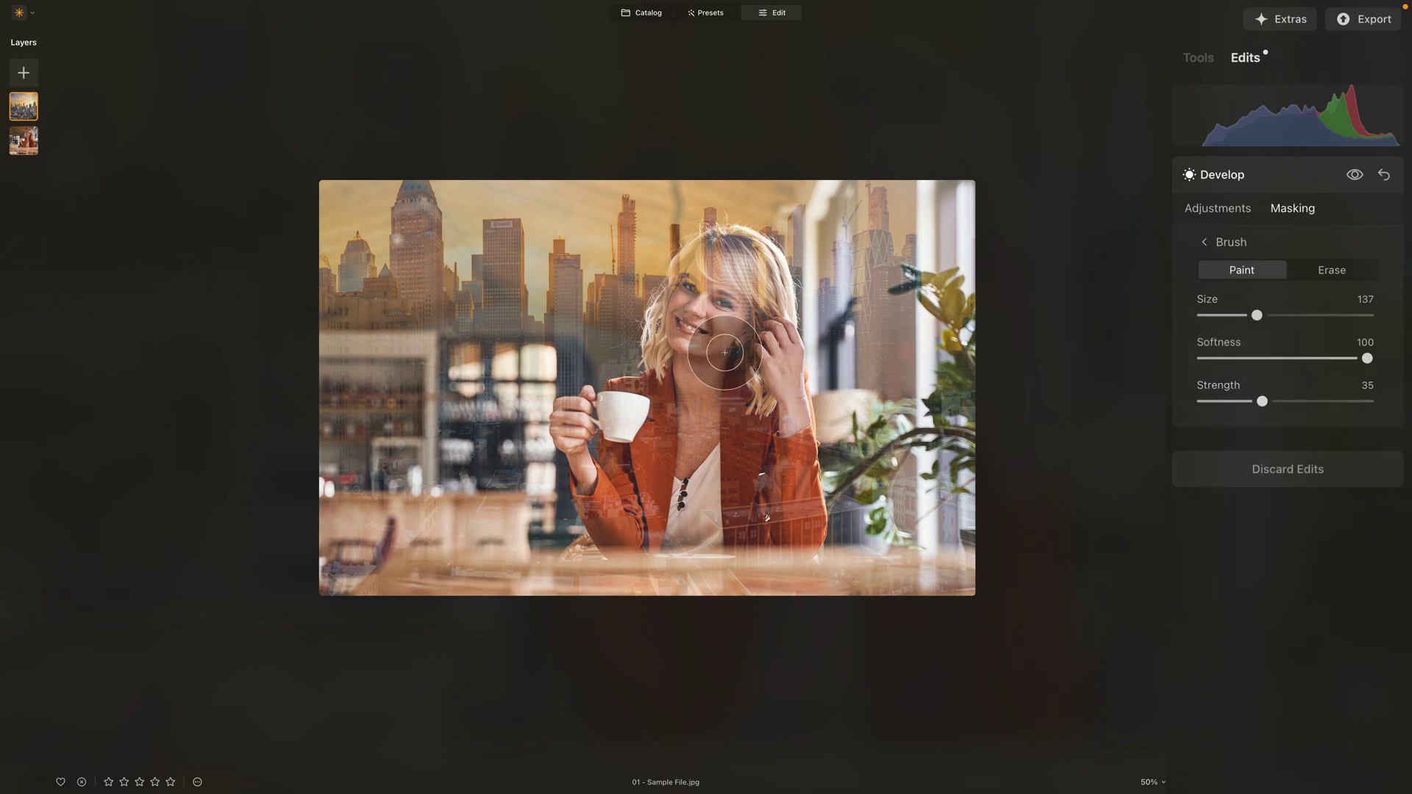
{"action": "mouse_move", "coordinate": [721, 296]}
{"action": "left_mouse_down"}
{"action": "mouse_move", "coordinate": [664, 367]}
{"action": "mouse_move", "coordinate": [717, 268]}
{"action": "mouse_move", "coordinate": [759, 273]}
{"action": "mouse_move", "coordinate": [784, 463]}
{"action": "left_mouse_up"}
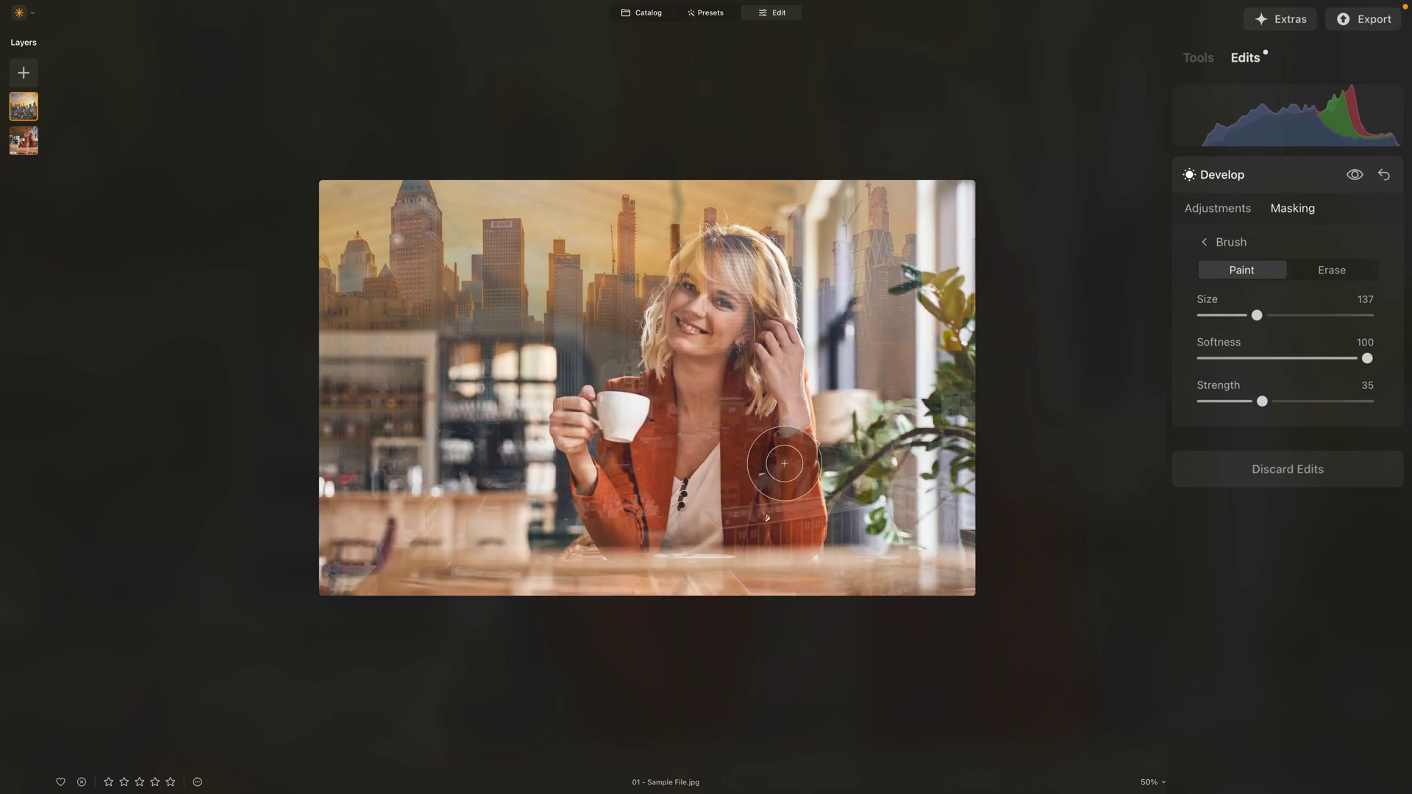
{"action": "left_click", "coordinate": [699, 301]}
{"action": "left_click", "coordinate": [686, 489]}
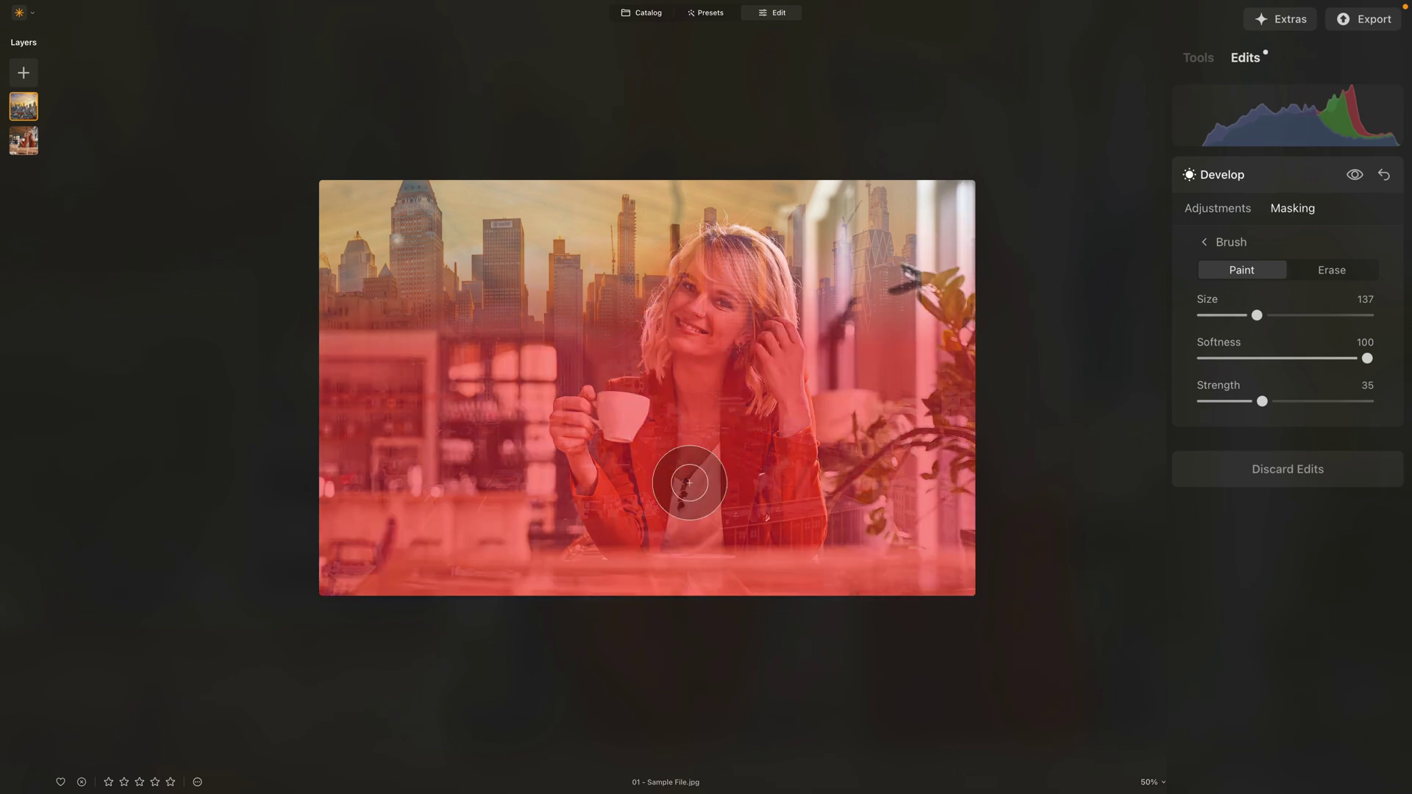
{"action": "left_click", "coordinate": [722, 309]}
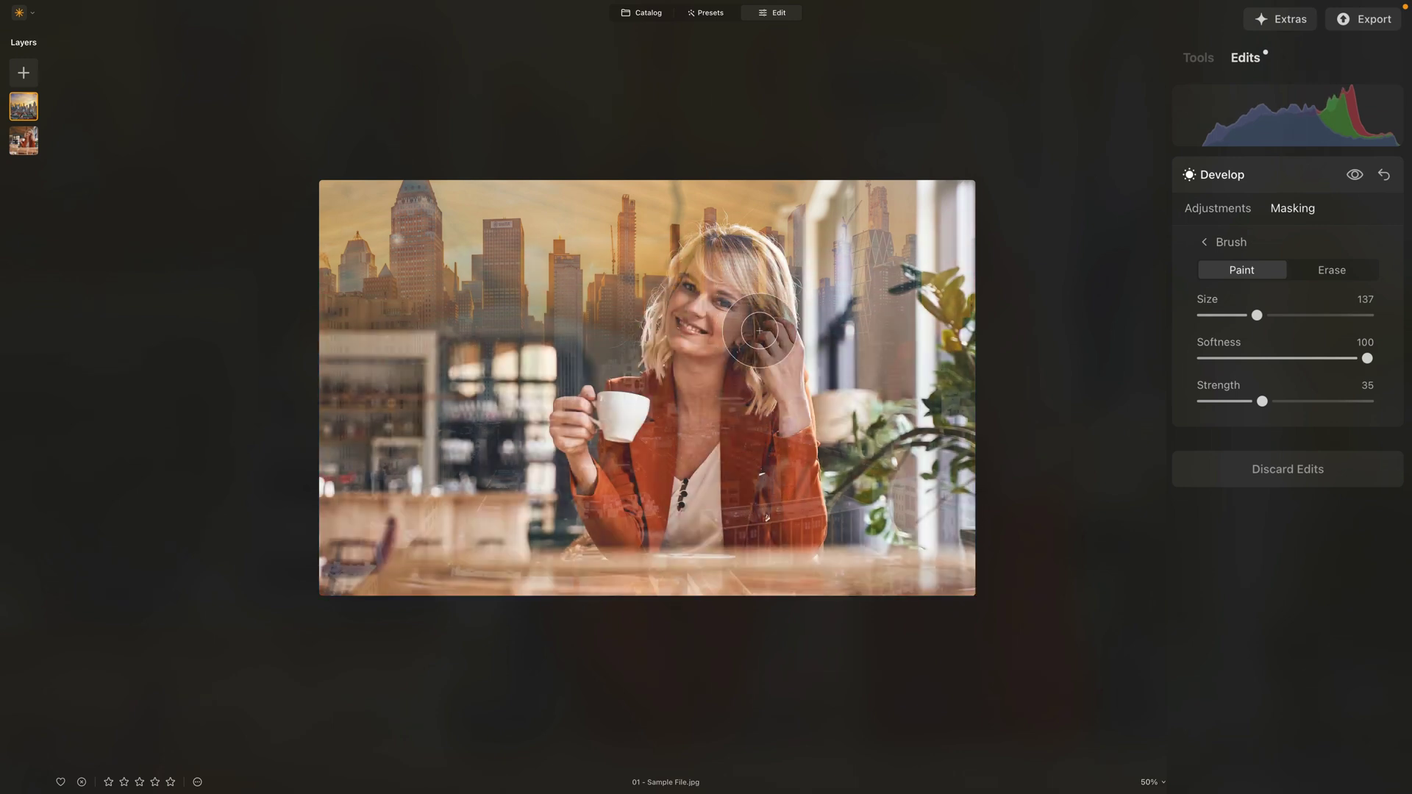
Extend the painted Develop mask over the woman's raised cup, hands, jacket and hair with the size 137, strength 35 brush
{"action": "left_click", "coordinate": [634, 403]}
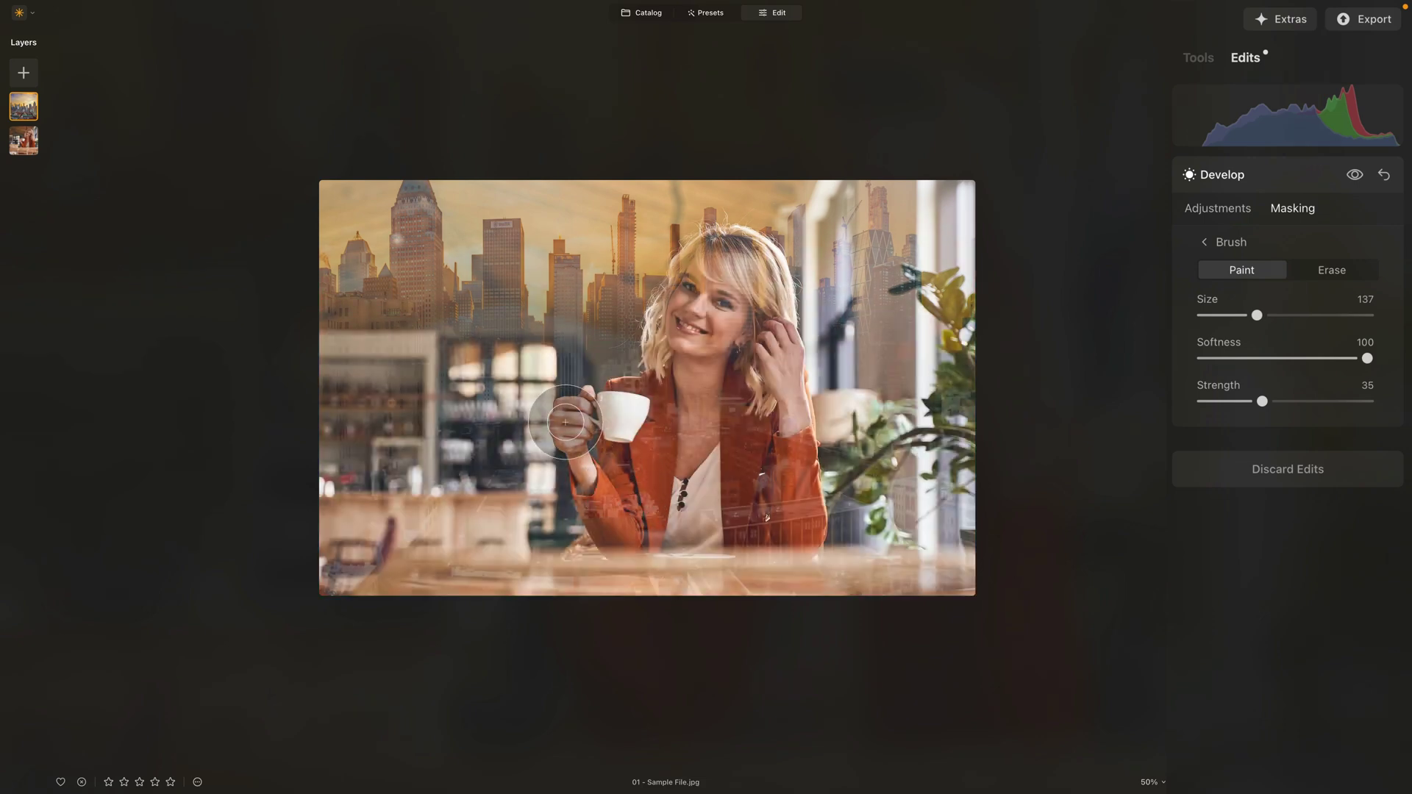
{"action": "left_click", "coordinate": [632, 497]}
{"action": "left_click", "coordinate": [833, 453]}
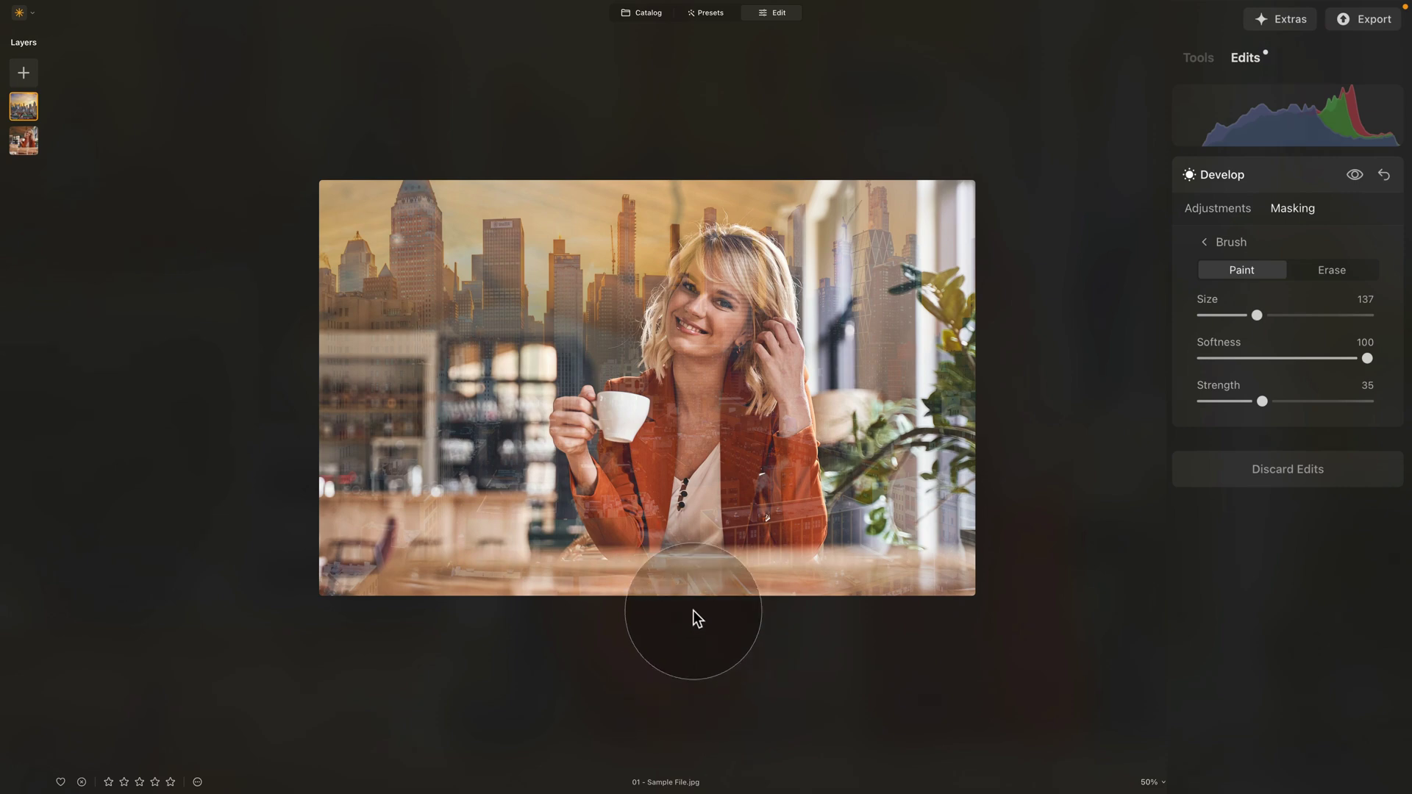
{"action": "left_click", "coordinate": [743, 281]}
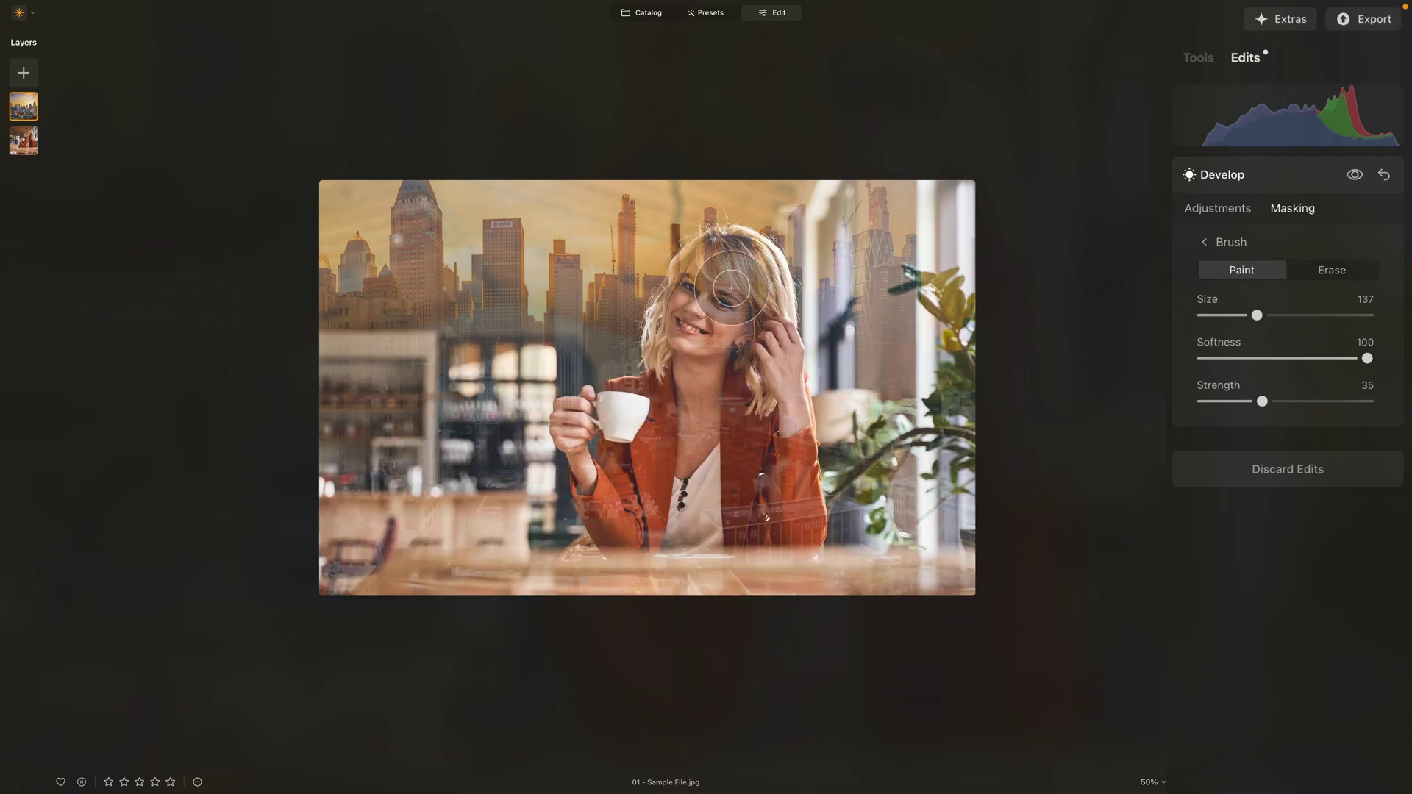
{"action": "left_click", "coordinate": [743, 322]}
{"action": "left_click", "coordinate": [743, 322]}
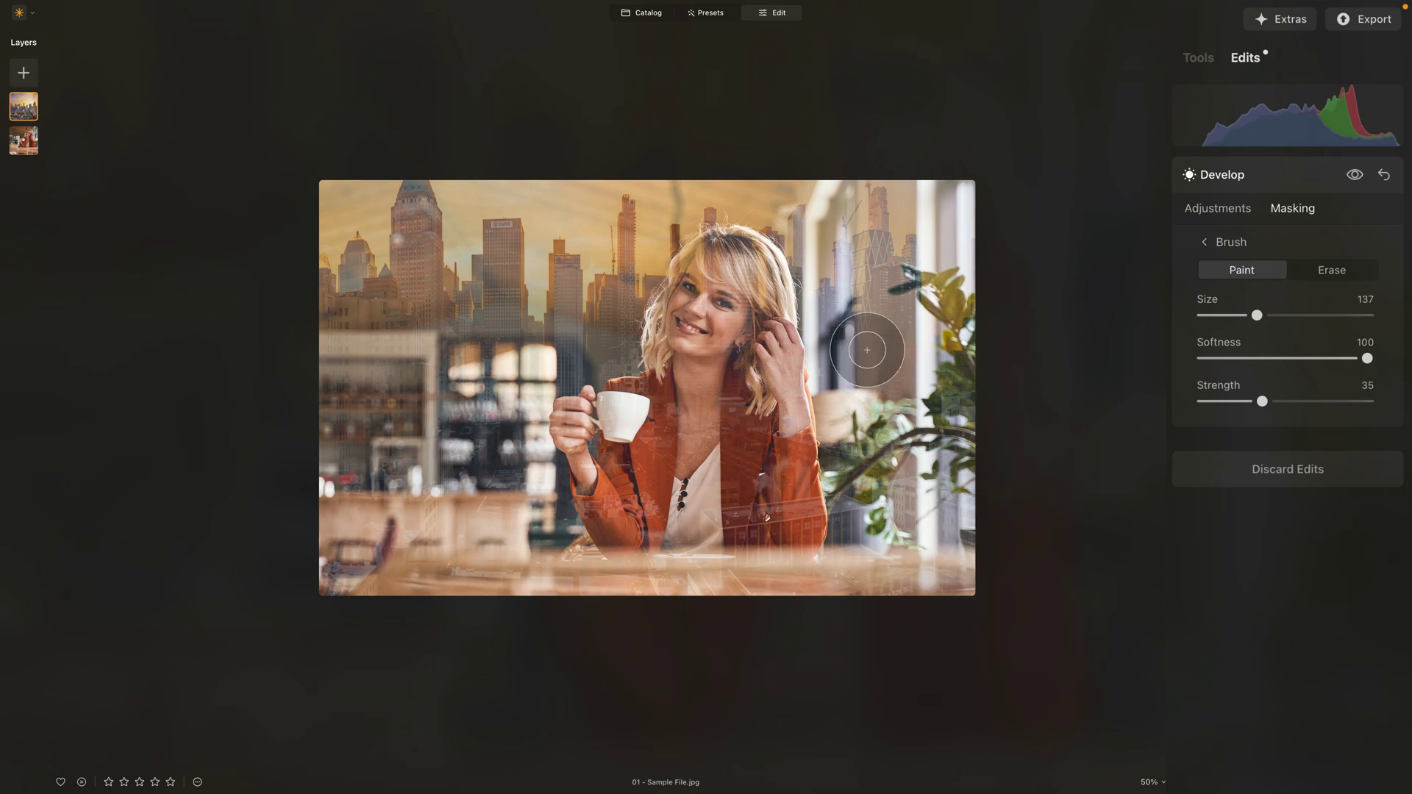
Compare the image with and without the skyline layer's Develop edit, and close that edit
{"action": "left_click", "coordinate": [1355, 175]}
{"action": "left_click", "coordinate": [1357, 177]}
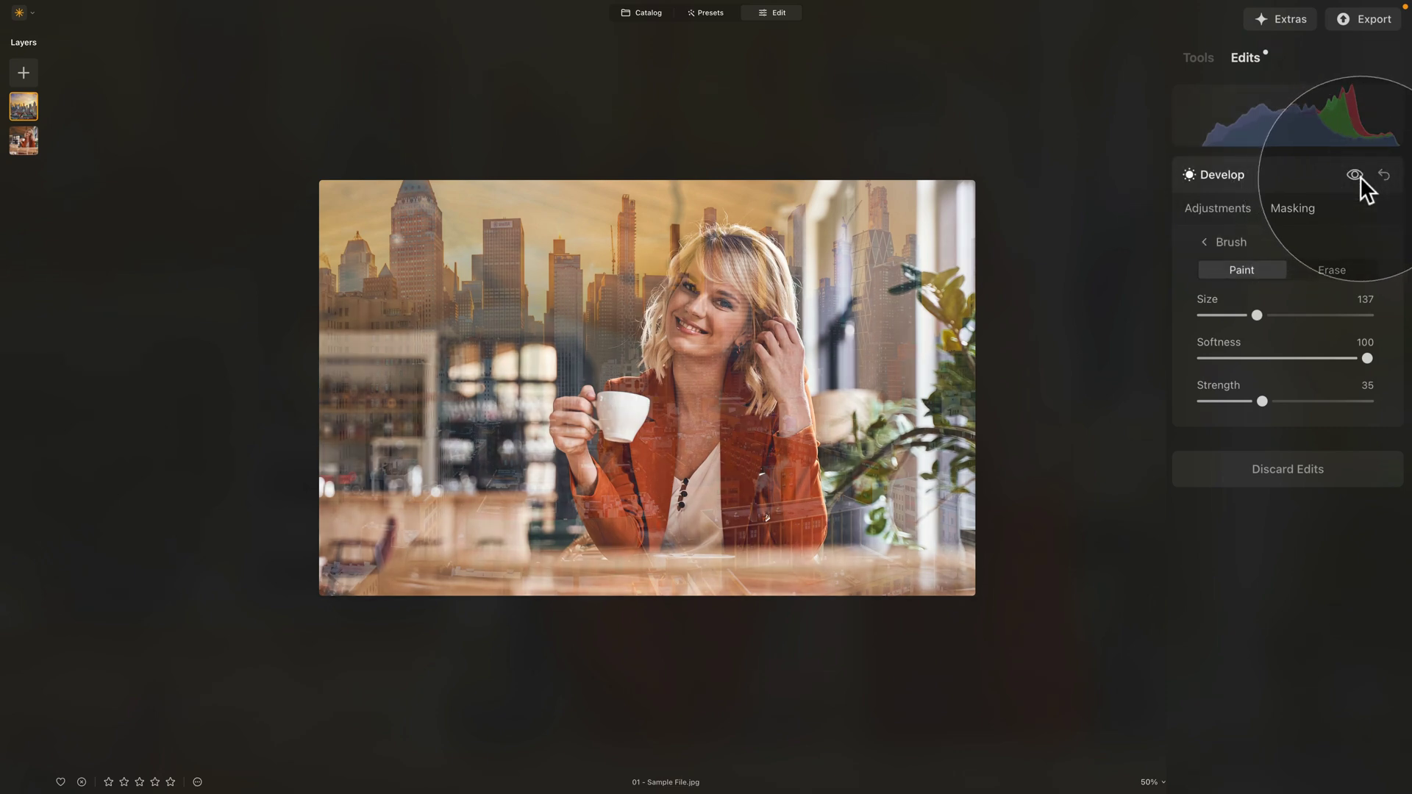
{"action": "left_click", "coordinate": [1263, 175]}
{"action": "left_click", "coordinate": [1205, 57]}
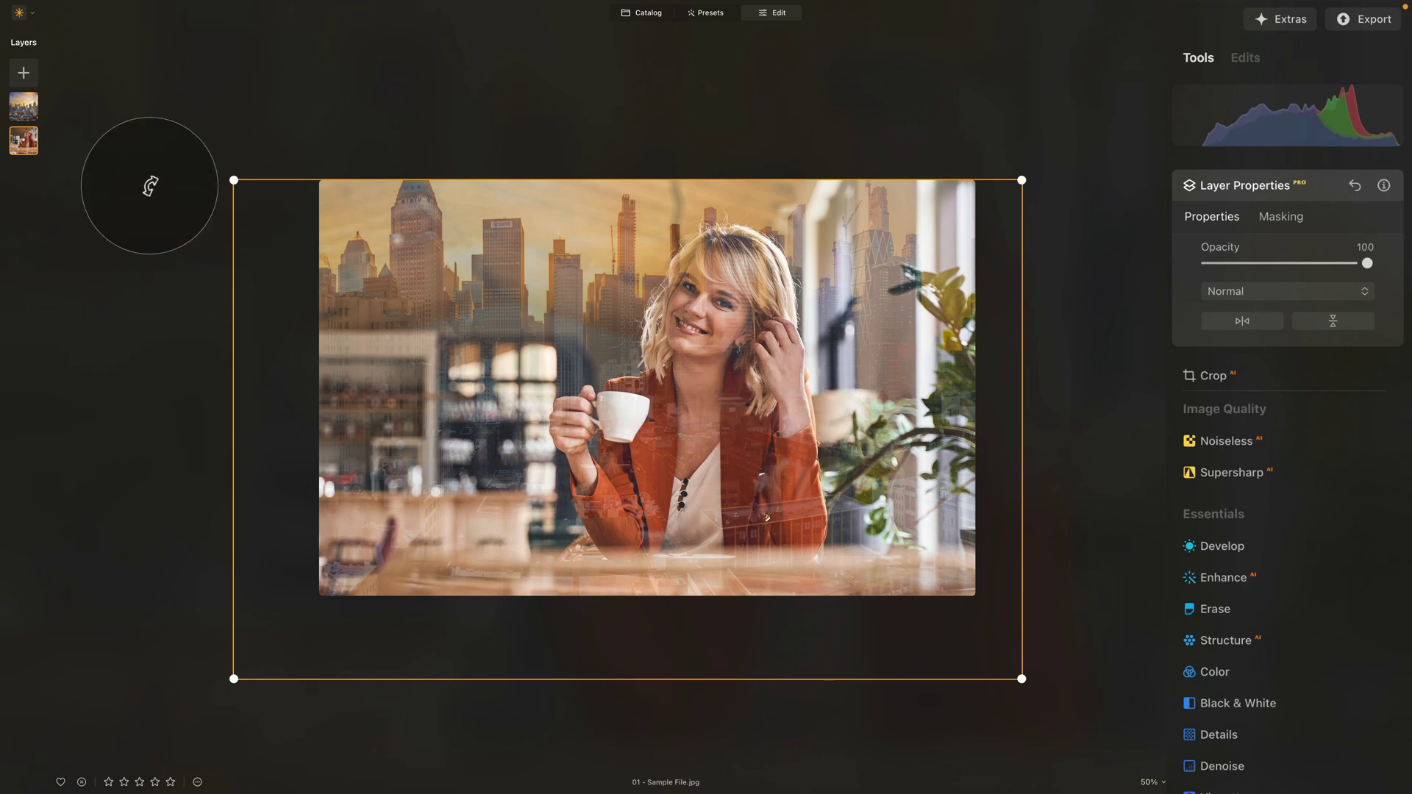
On the café portrait layer, shift the Develop curve's black point inward to deepen shadows and lower its white point to dim highlights
{"action": "left_click", "coordinate": [25, 143]}
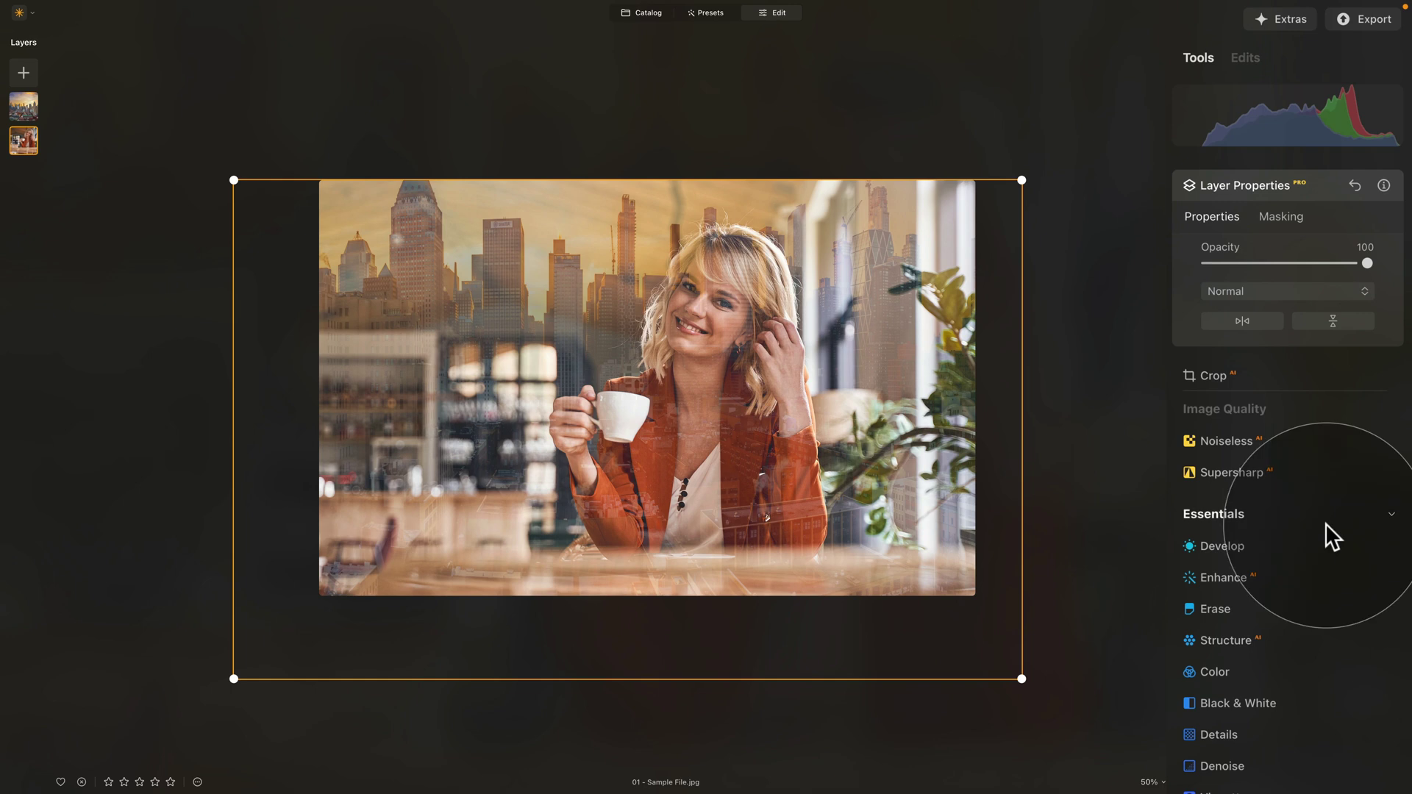
{"action": "left_click", "coordinate": [1243, 544]}
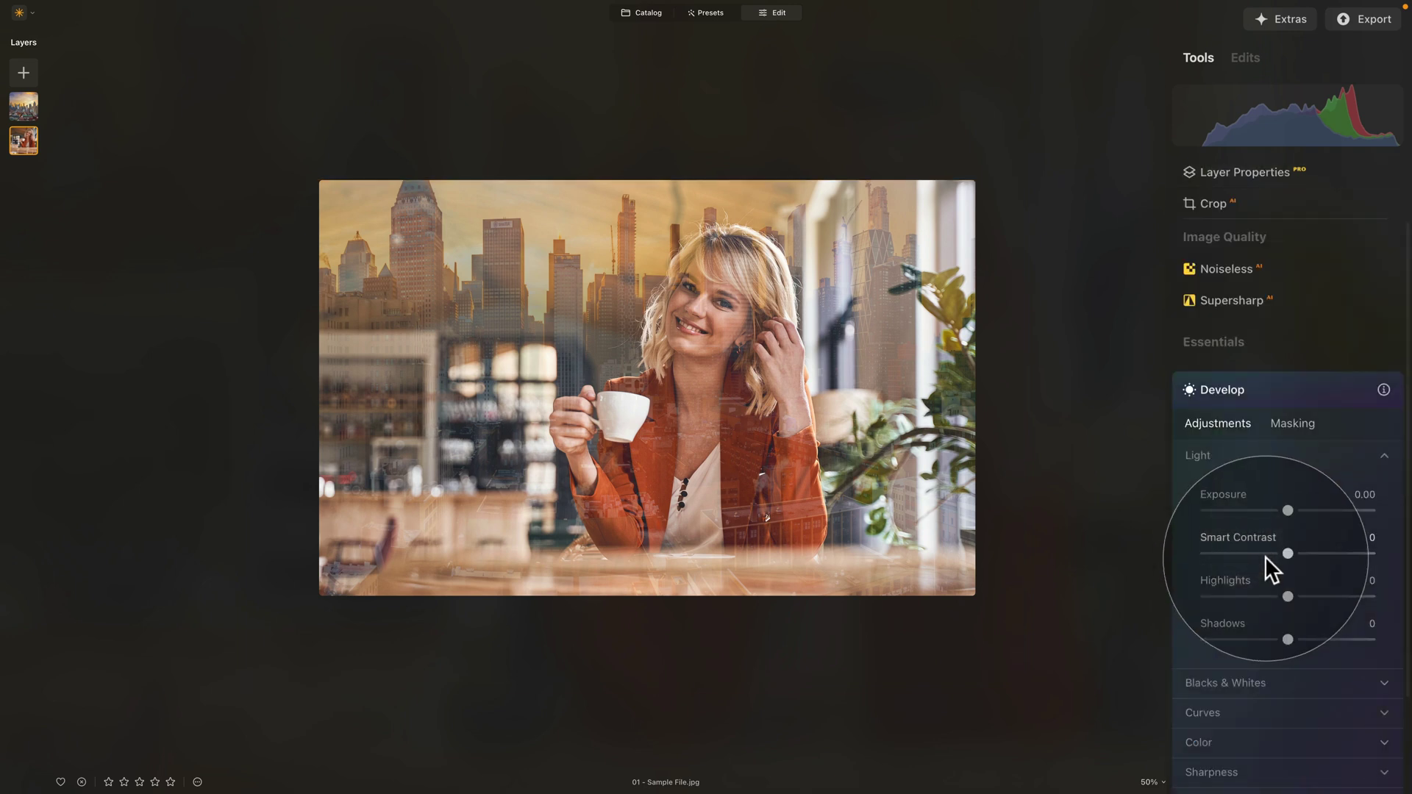
{"action": "left_click", "coordinate": [1246, 452]}
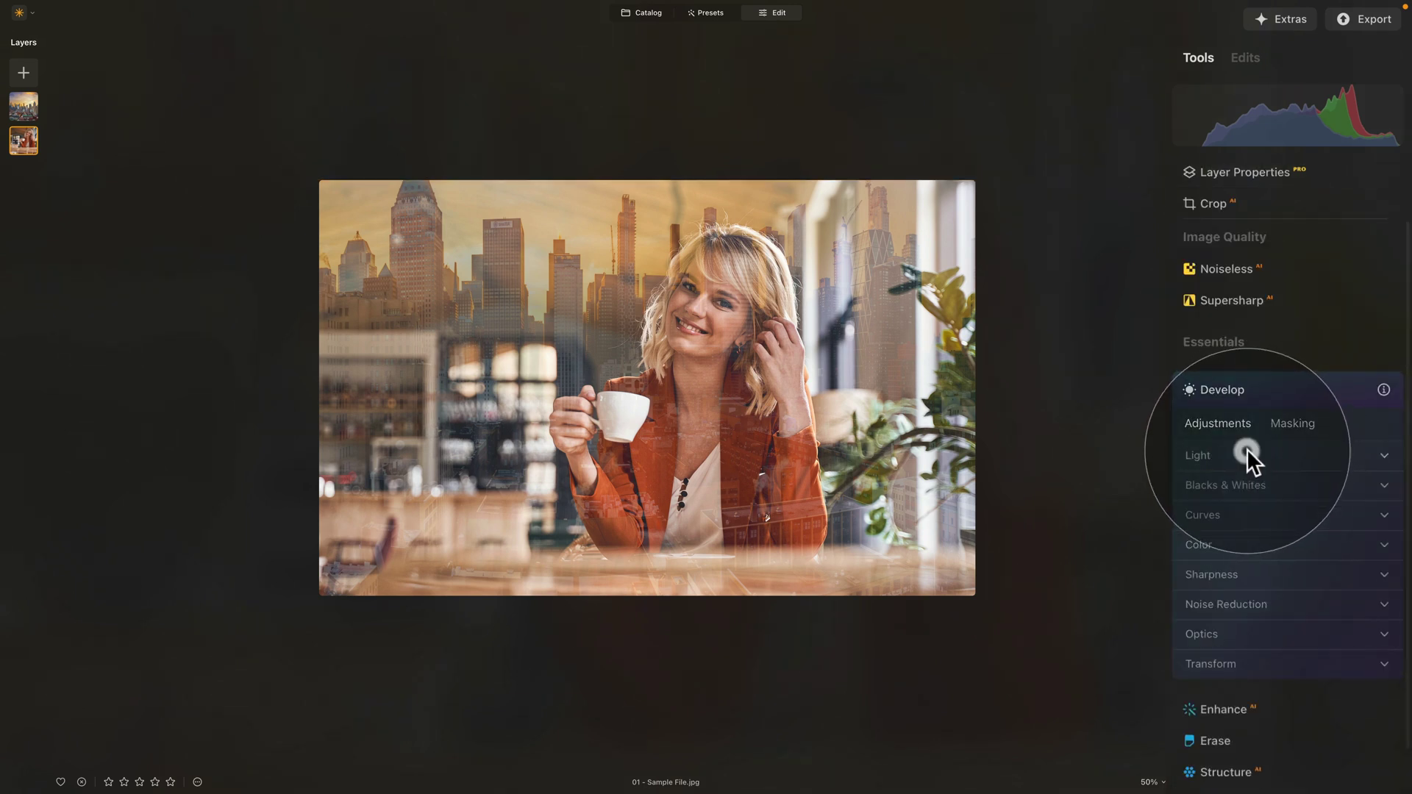
{"action": "left_click", "coordinate": [1220, 519]}
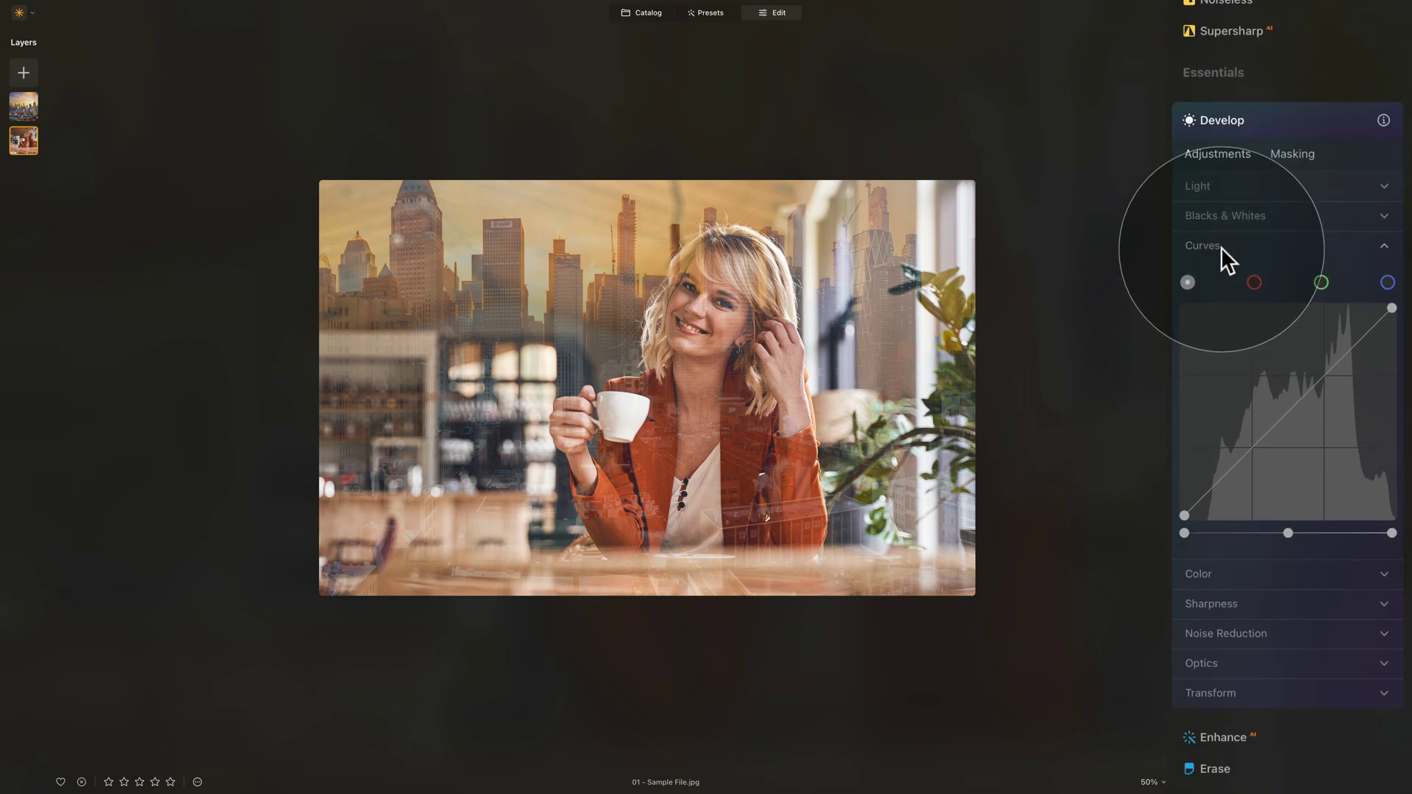
{"action": "left_click", "coordinate": [1188, 280]}
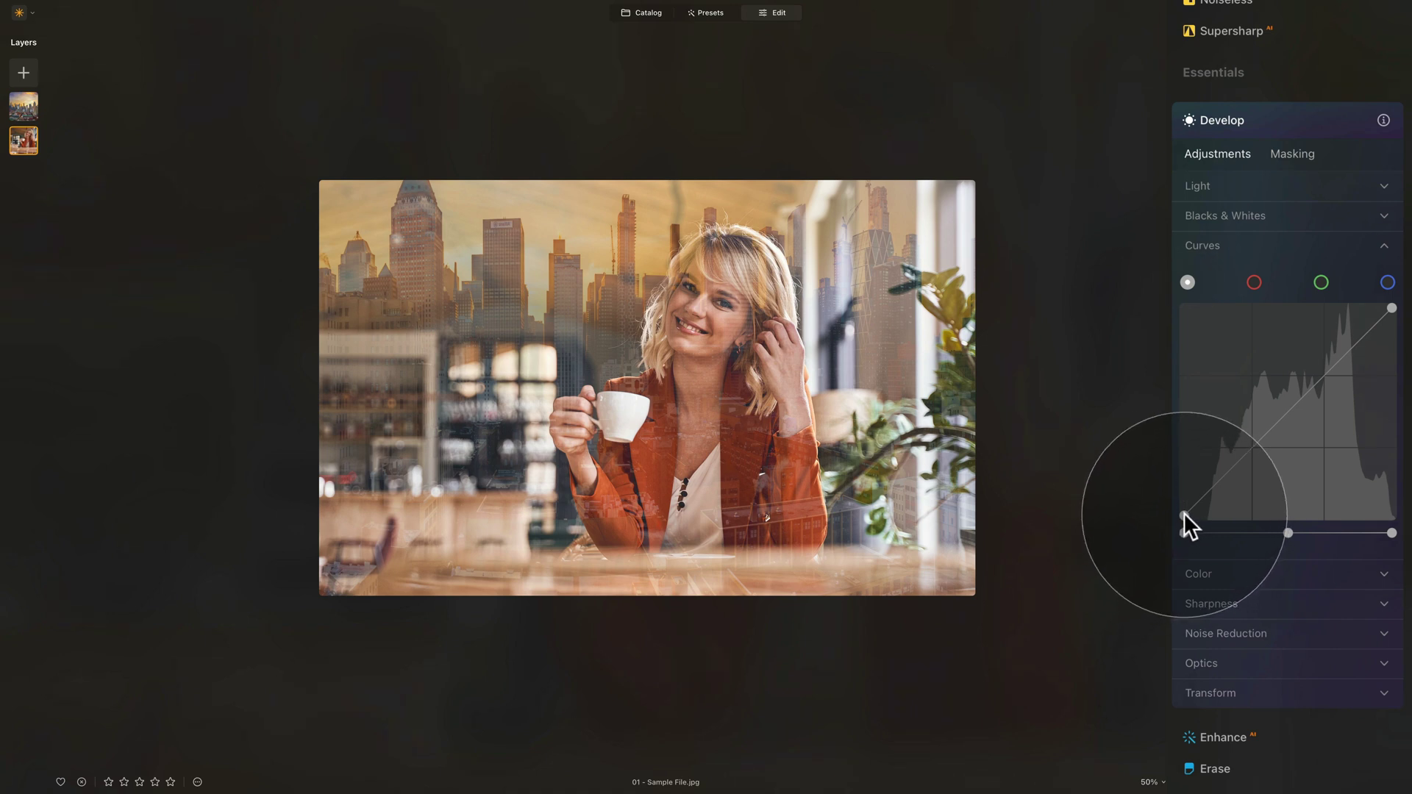
{"action": "left_click_drag", "start_coordinate": [1185, 512], "coordinate": [1207, 515]}
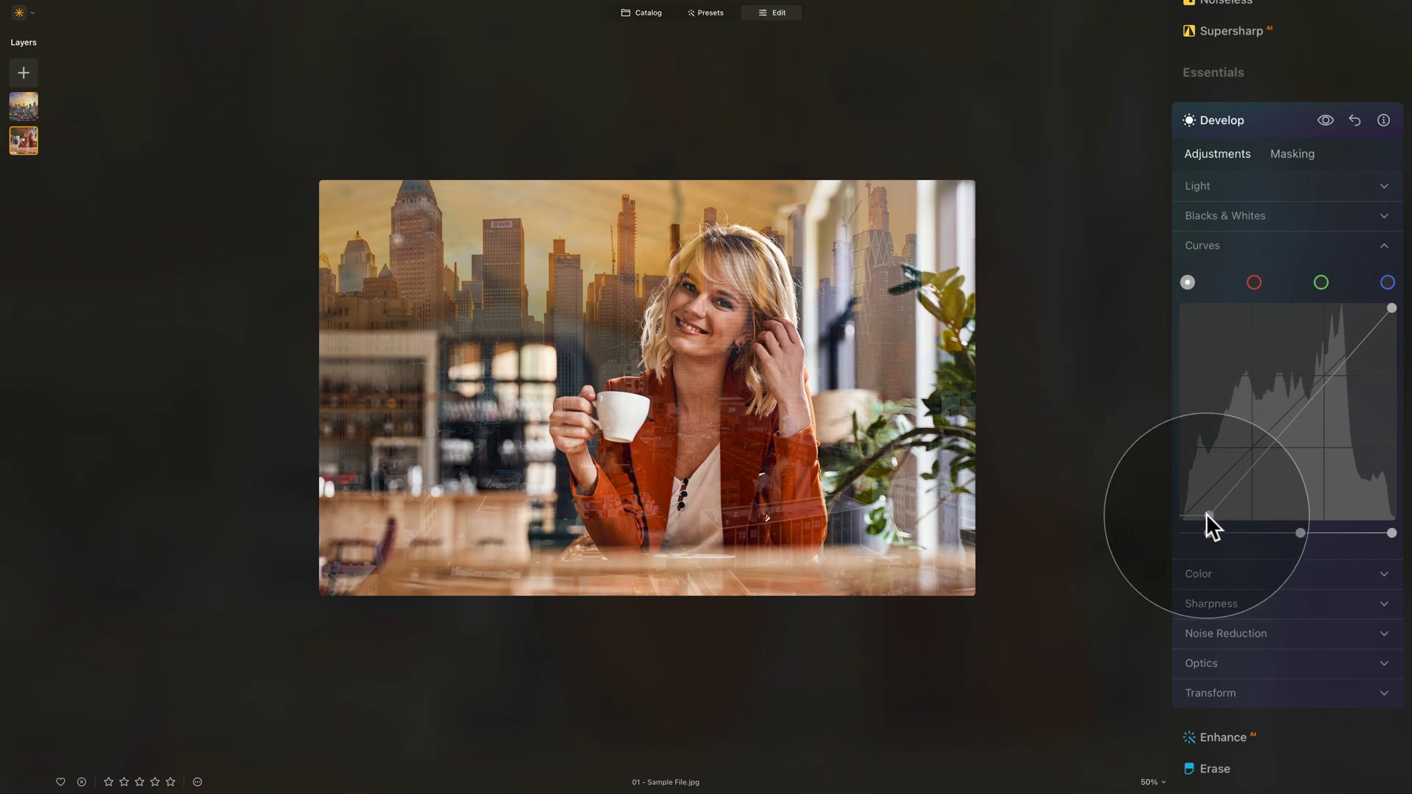
{"action": "mouse_move", "coordinate": [1207, 517]}
{"action": "left_mouse_down"}
{"action": "mouse_move", "coordinate": [1223, 517]}
{"action": "mouse_move", "coordinate": [1205, 517]}
{"action": "left_mouse_up"}
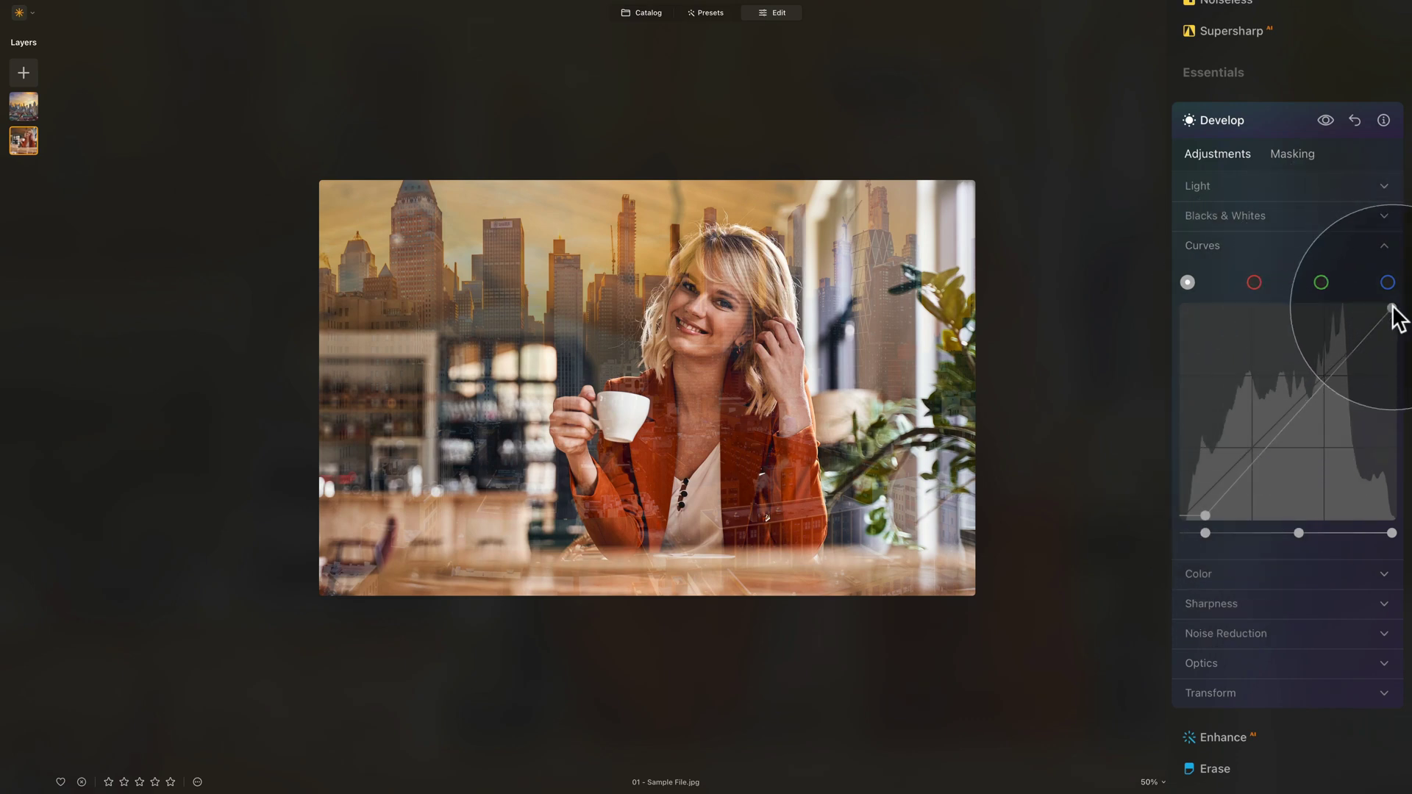
{"action": "left_click_drag", "start_coordinate": [1392, 307], "coordinate": [1409, 349]}
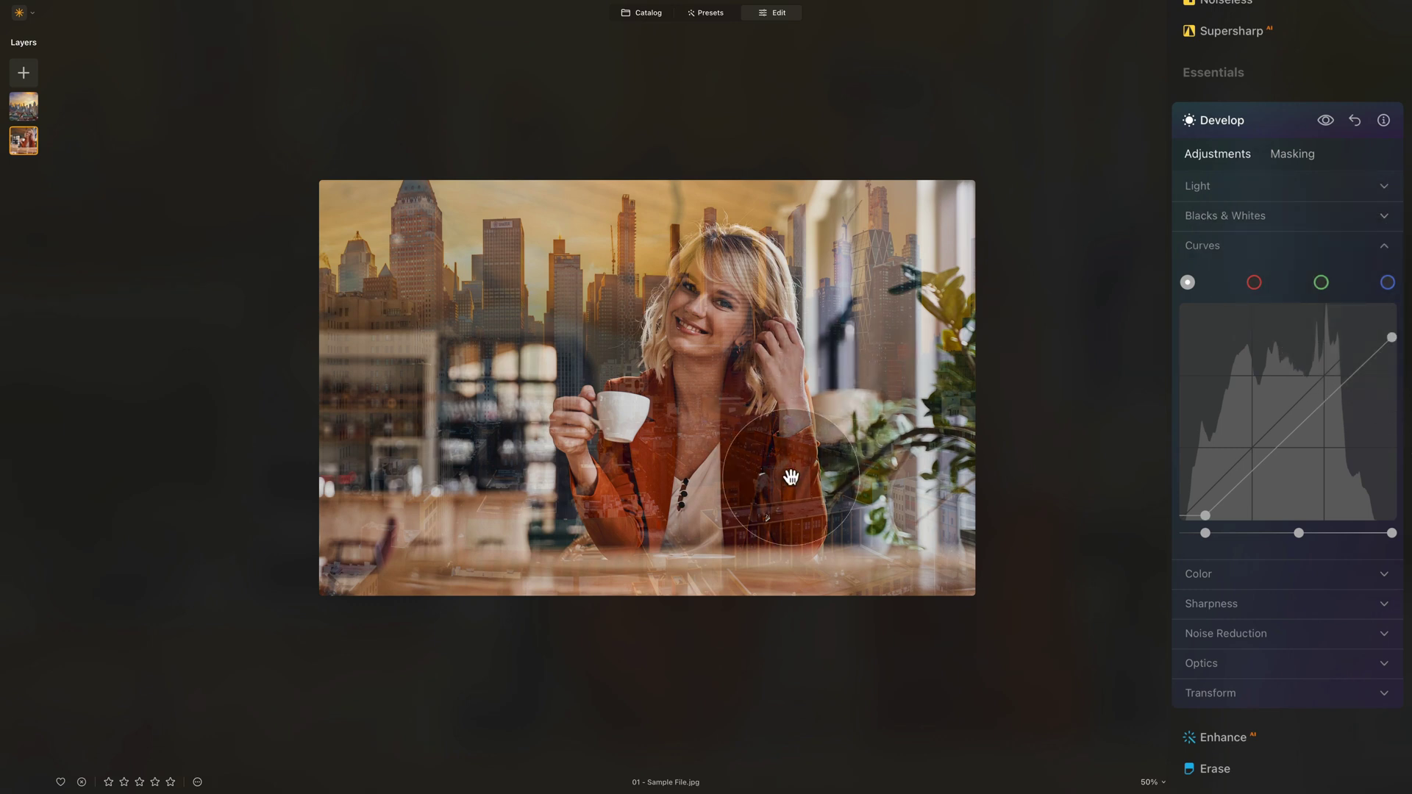
Set the portrait layer's Develop Exposure to 0.35, Highlights to -20 and Shadows to 26, and close the tool
{"action": "left_click", "coordinate": [1260, 185]}
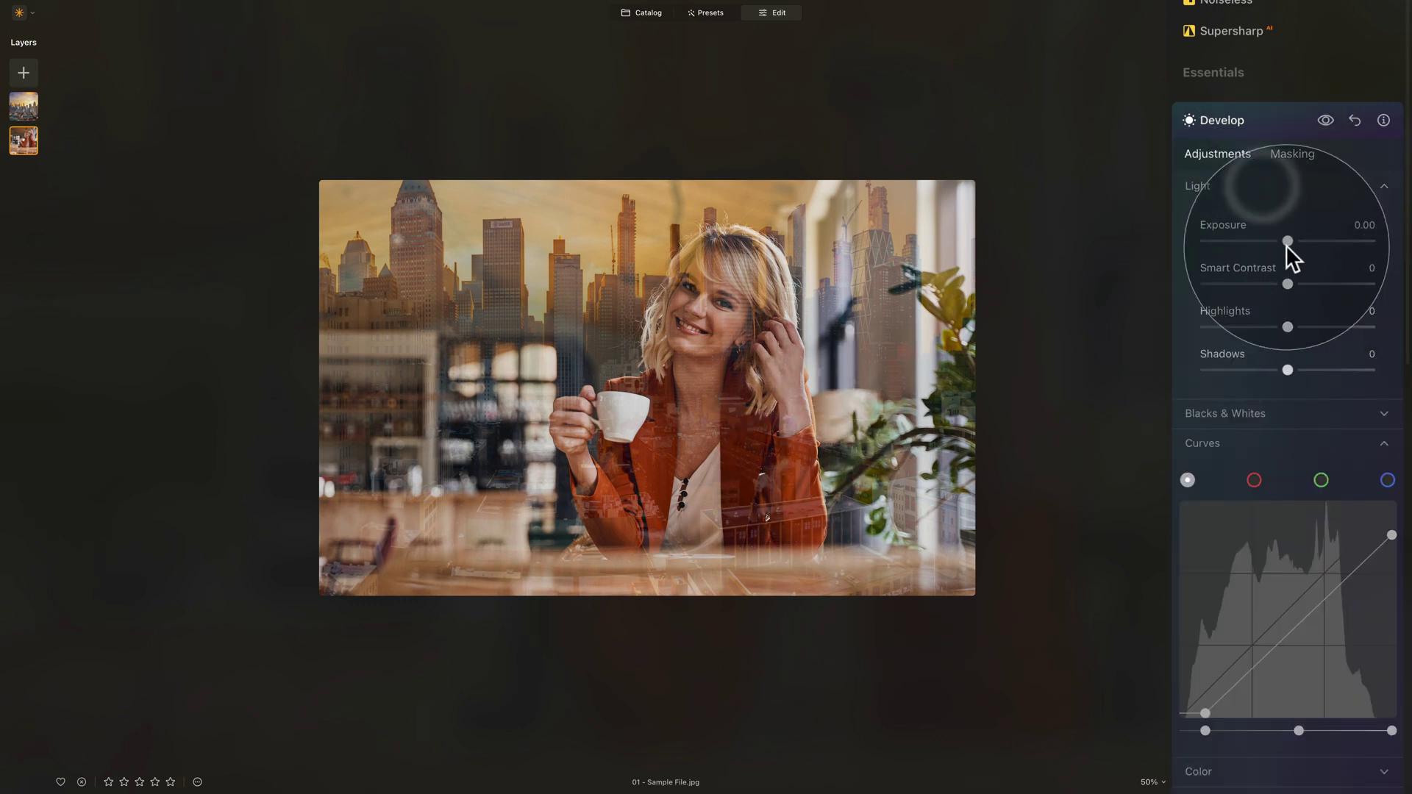
{"action": "left_click_drag", "start_coordinate": [1288, 243], "coordinate": [1295, 251]}
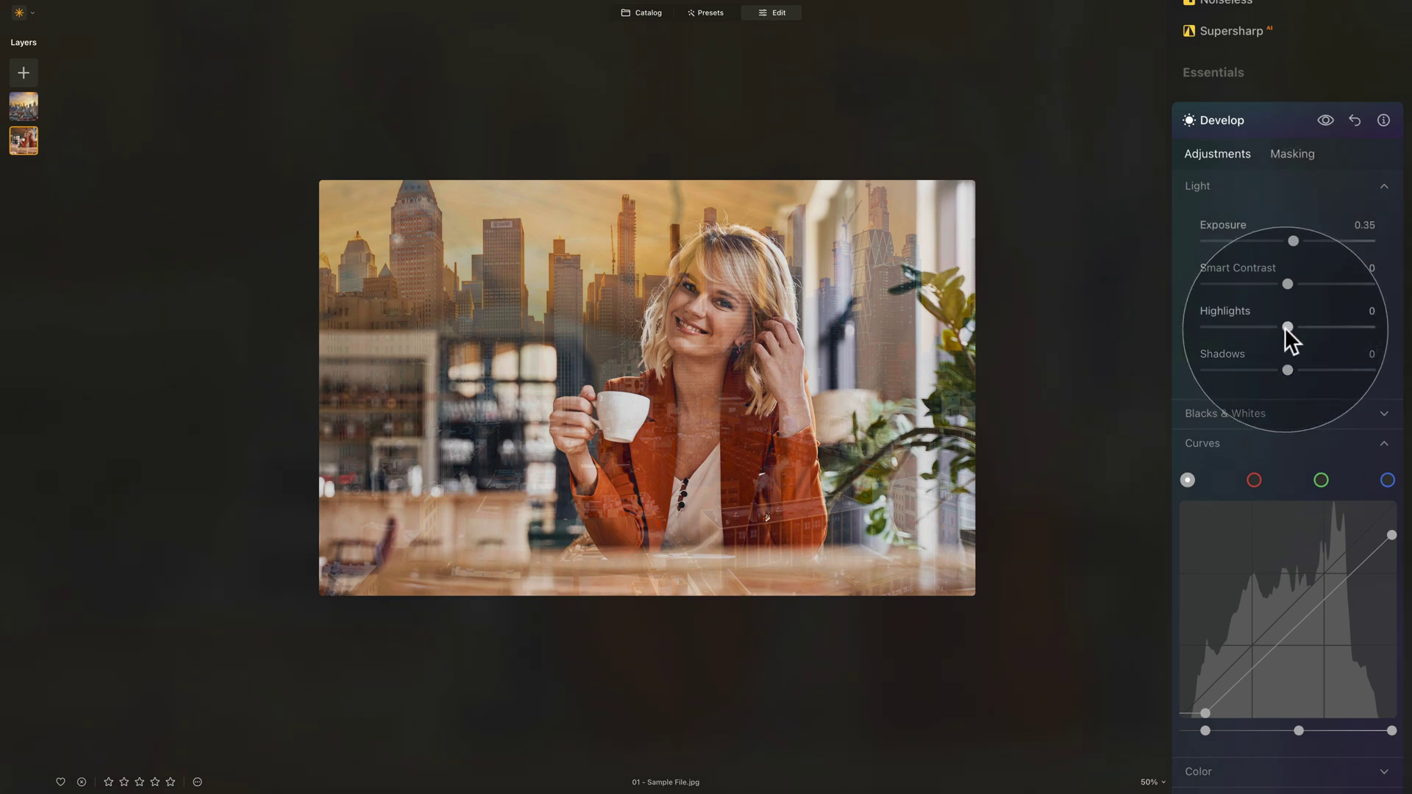
{"action": "left_click_drag", "start_coordinate": [1287, 369], "coordinate": [1265, 330]}
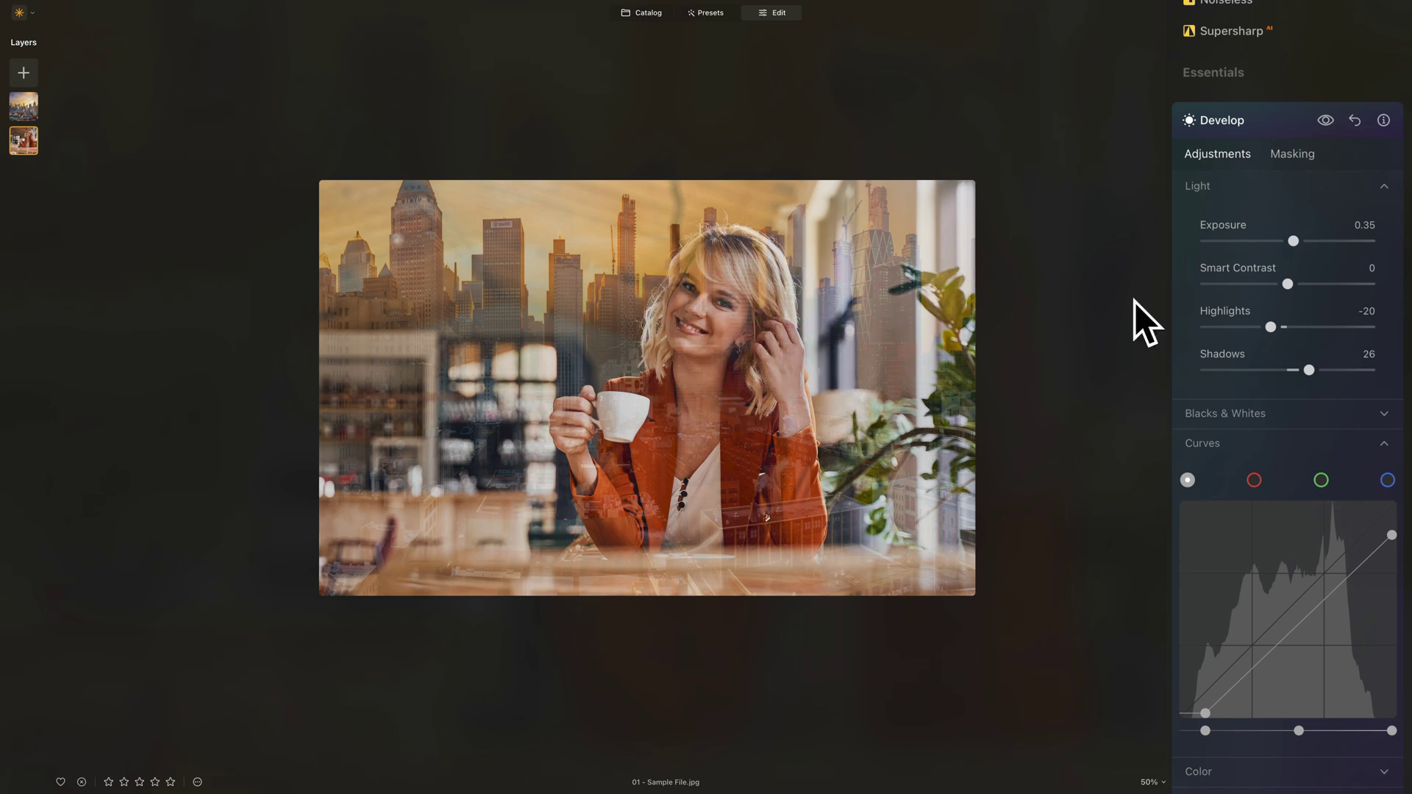
{"action": "left_click", "coordinate": [1255, 122]}
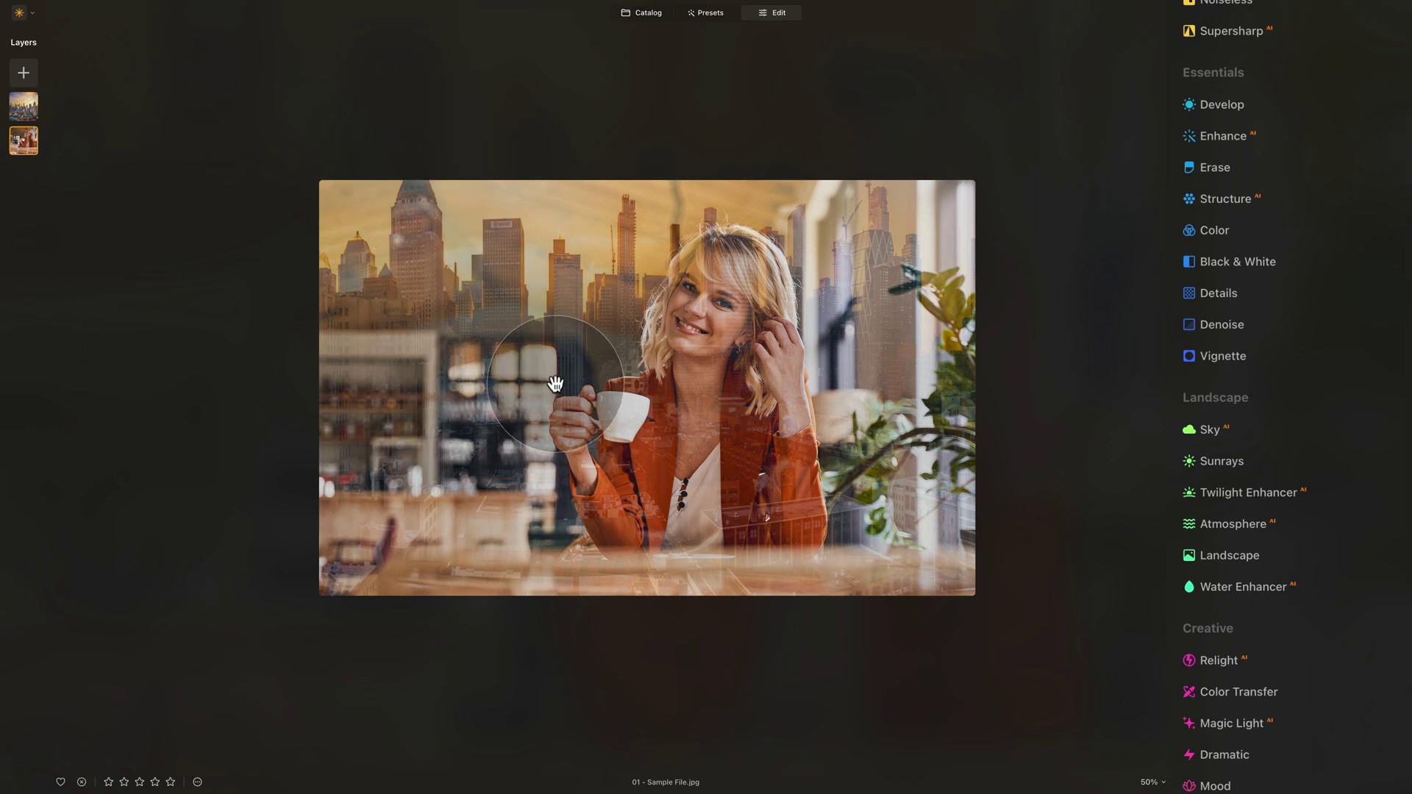
Apply a Gaussian blur with an amount of 14 to the skyline layer
{"action": "left_click", "coordinate": [35, 113]}
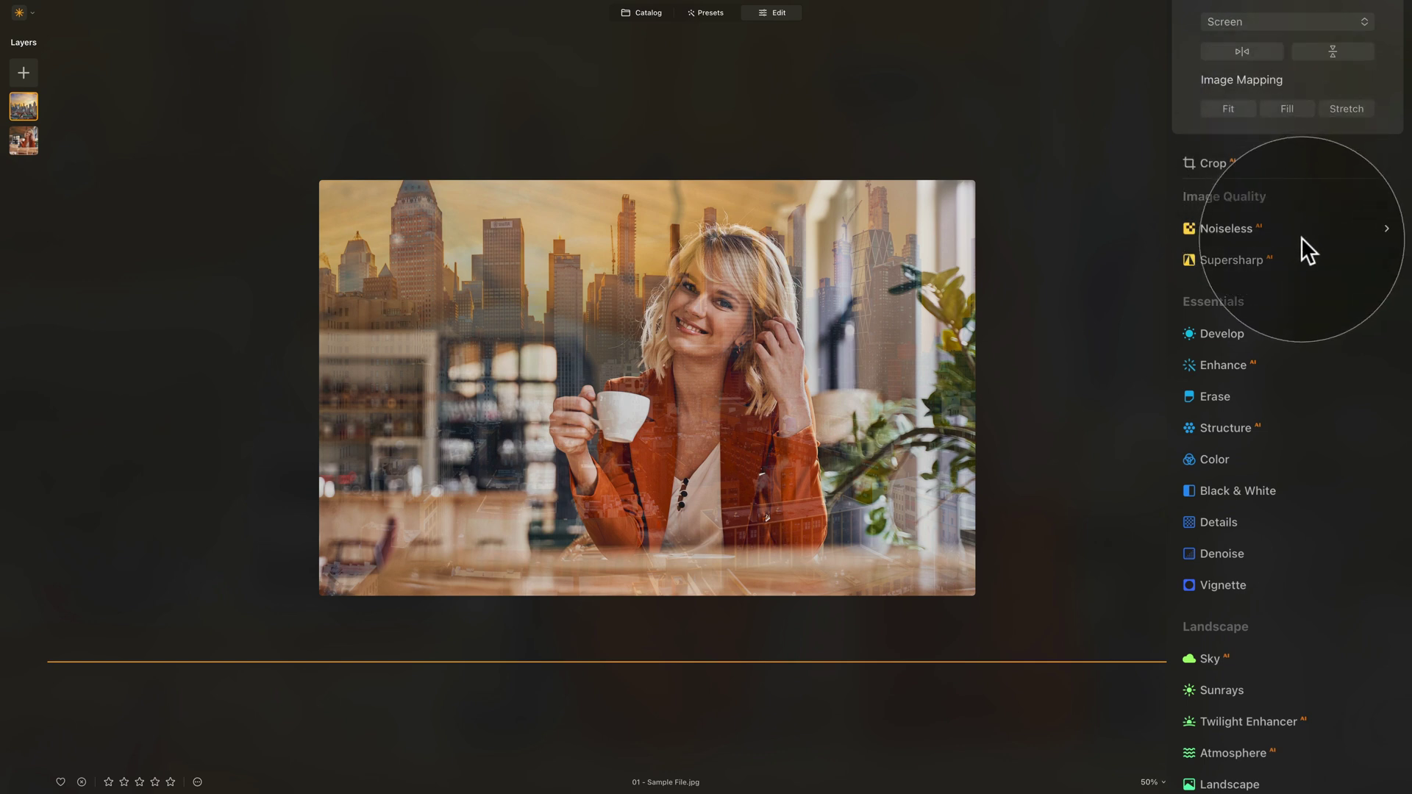
{"action": "scroll", "coordinate": [1302, 236], "scroll_direction": "down", "scroll_amount": 15}
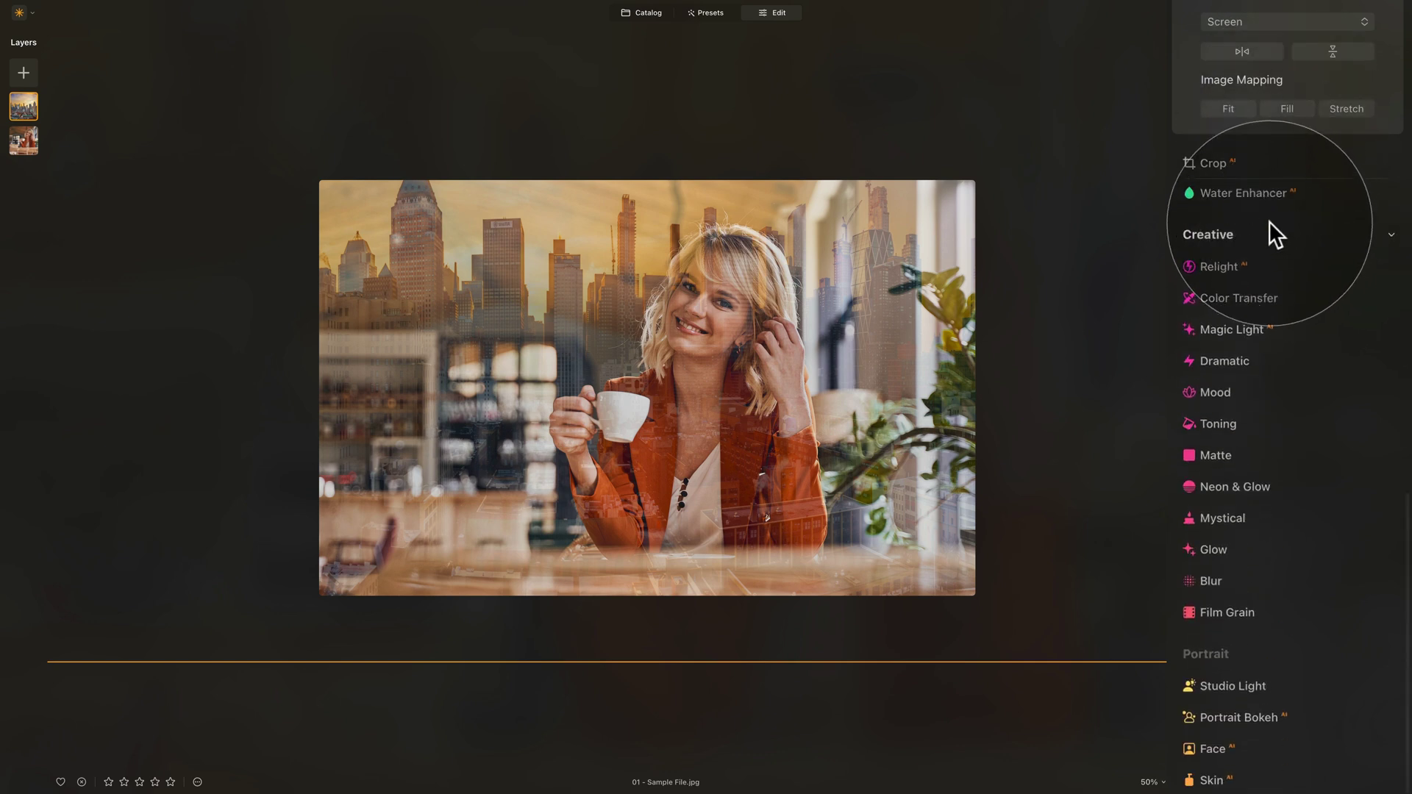
{"action": "left_click", "coordinate": [1220, 581]}
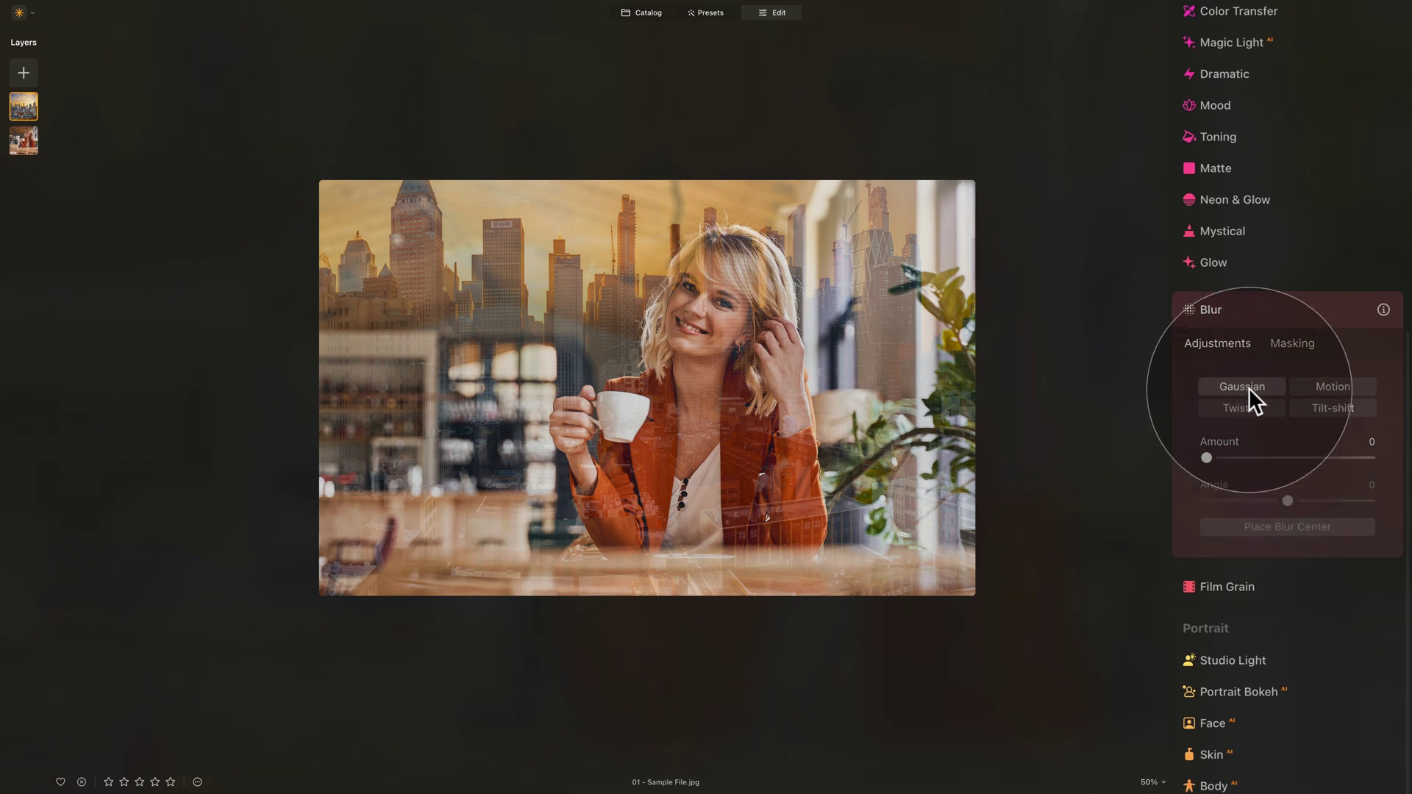
{"action": "mouse_move", "coordinate": [1206, 458]}
{"action": "left_mouse_down"}
{"action": "mouse_move", "coordinate": [1298, 452]}
{"action": "mouse_move", "coordinate": [1229, 456]}
{"action": "left_mouse_up"}
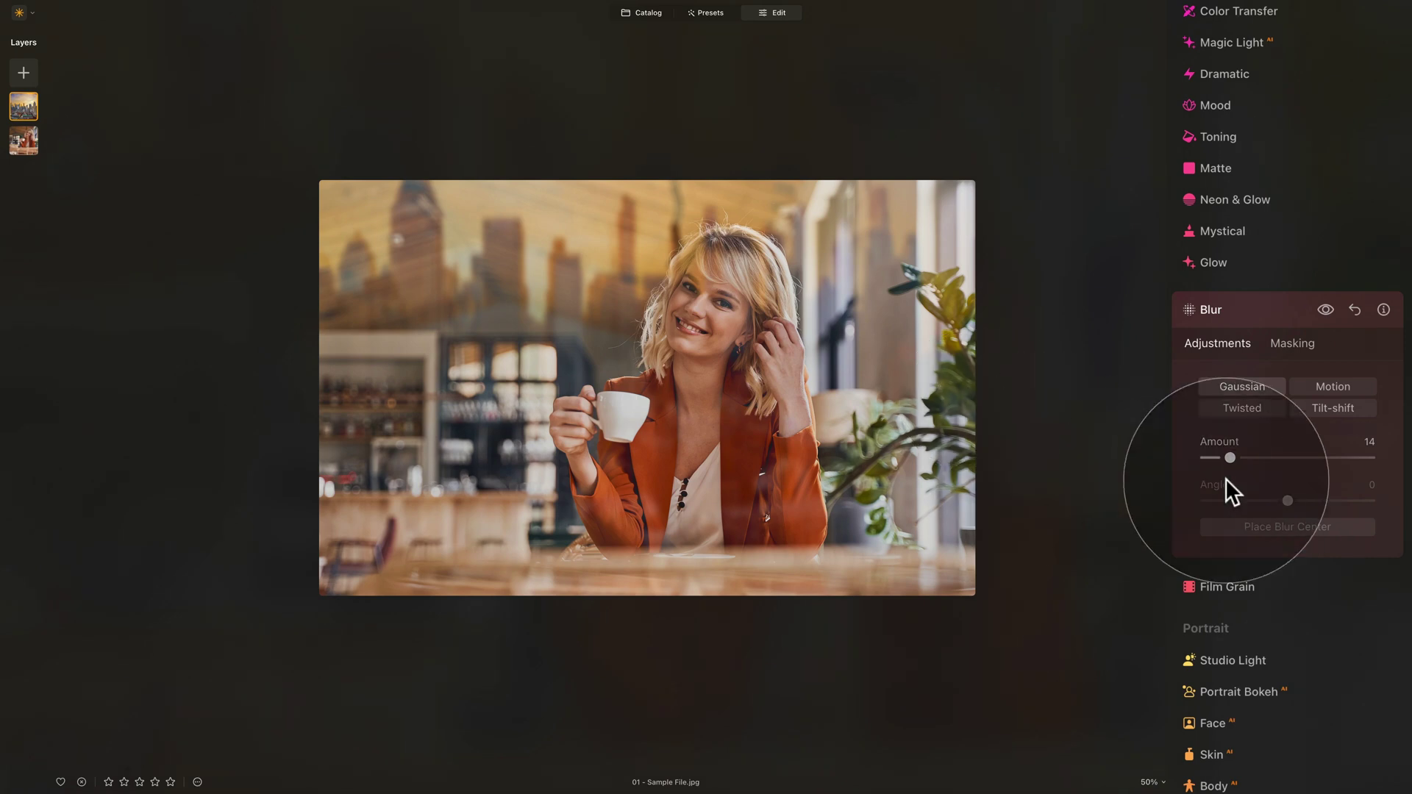
{"action": "left_click", "coordinate": [1225, 306]}
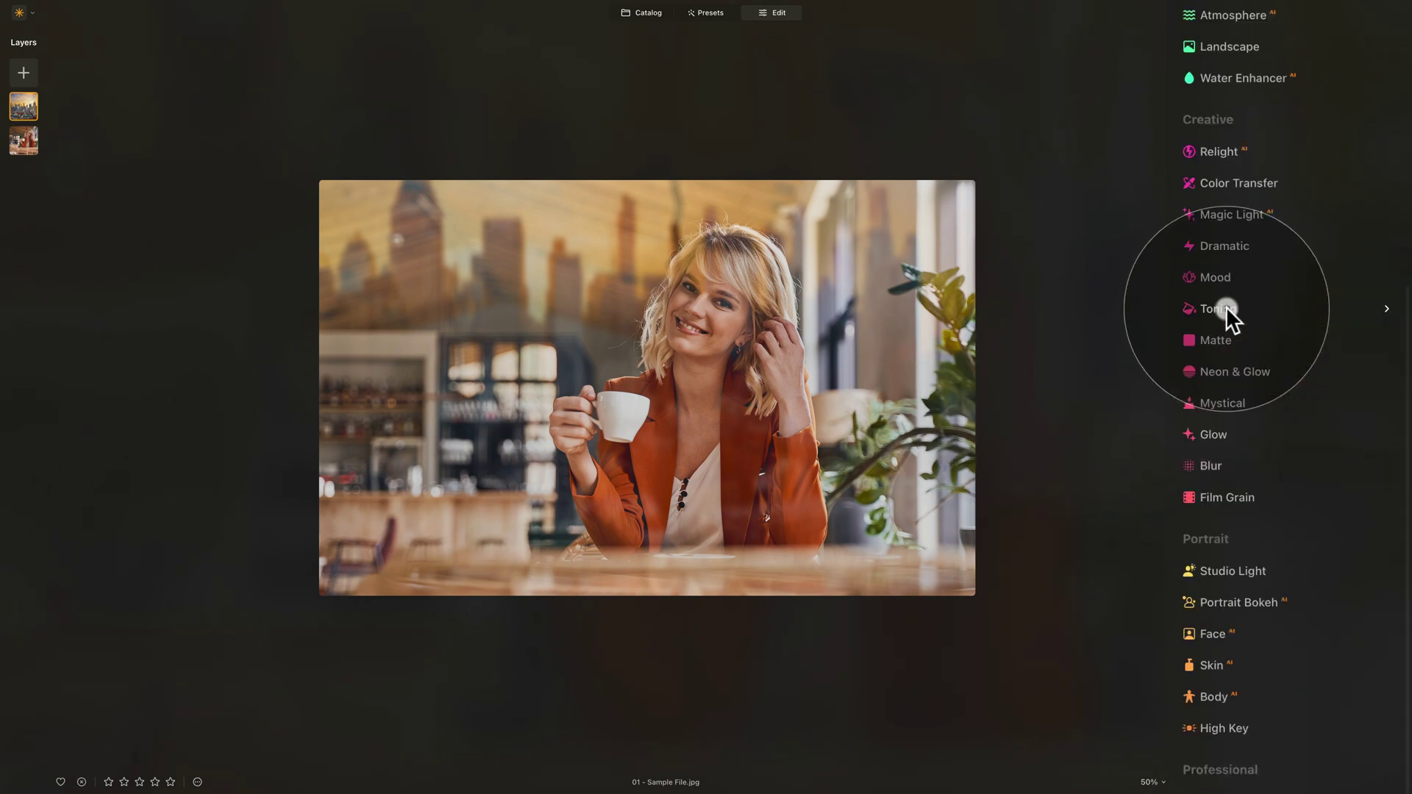
Raise the skyline layer's opacity to 85 in its layer properties
{"action": "scroll", "coordinate": [1260, 250], "scroll_direction": "up", "scroll_amount": 10}
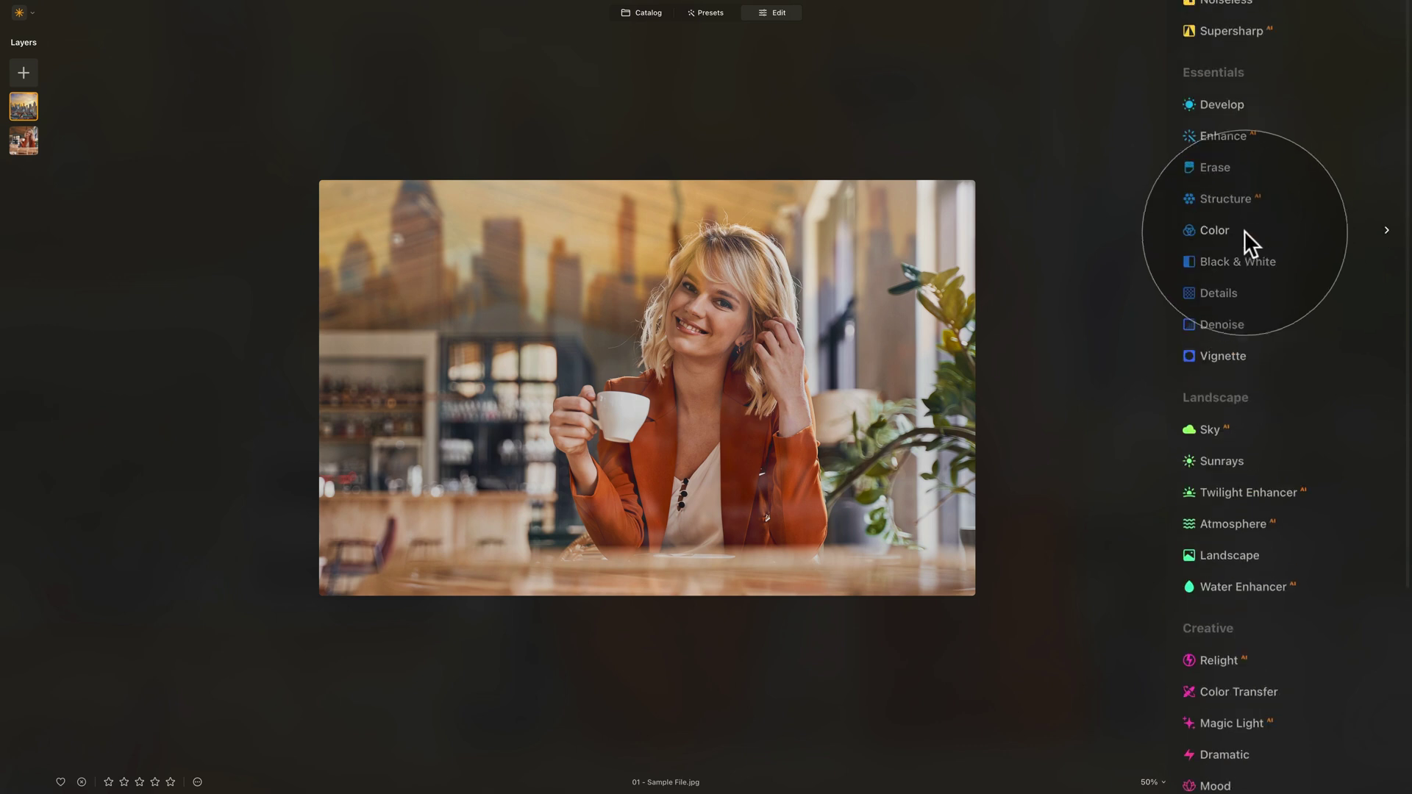
{"action": "left_click", "coordinate": [1245, 174]}
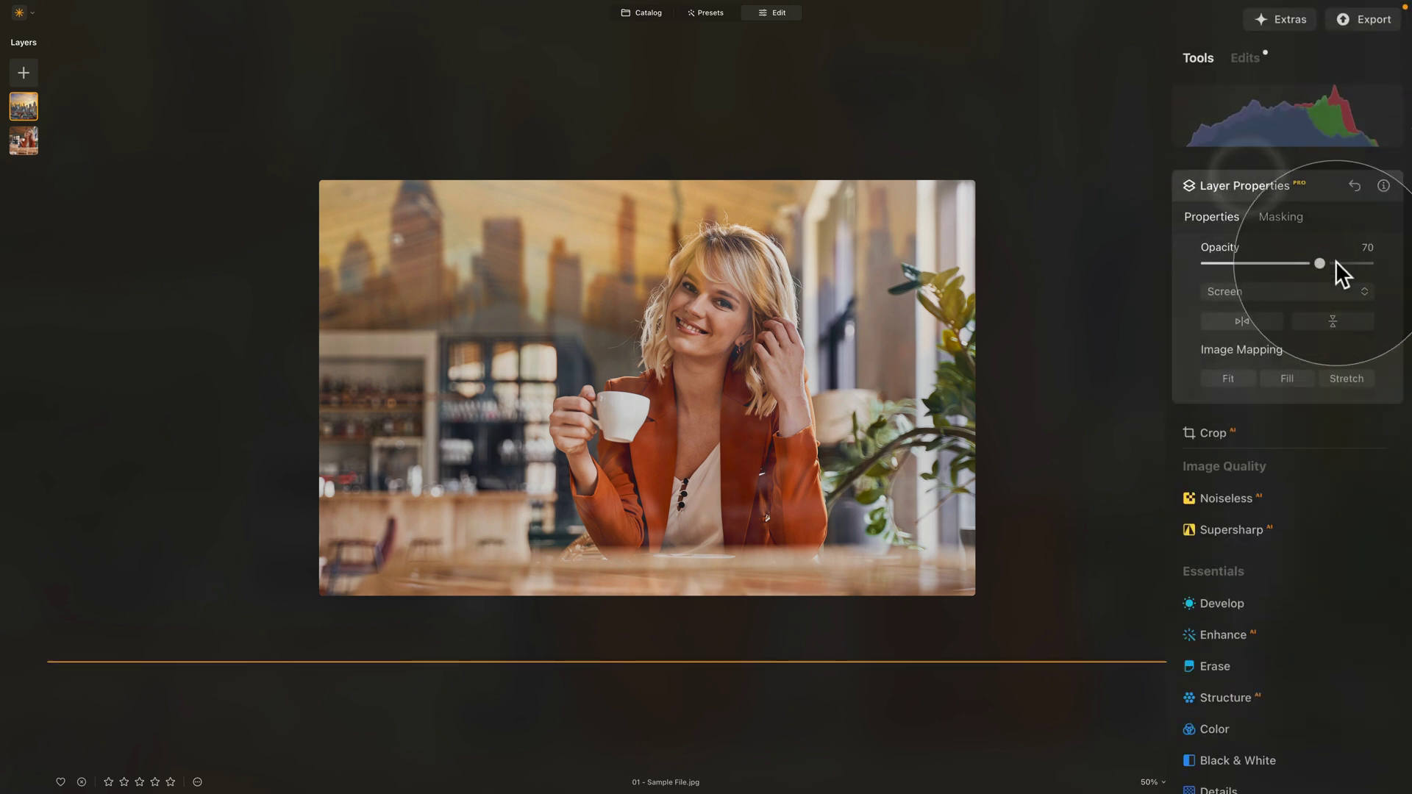
{"action": "left_click_drag", "start_coordinate": [1322, 260], "coordinate": [1346, 262]}
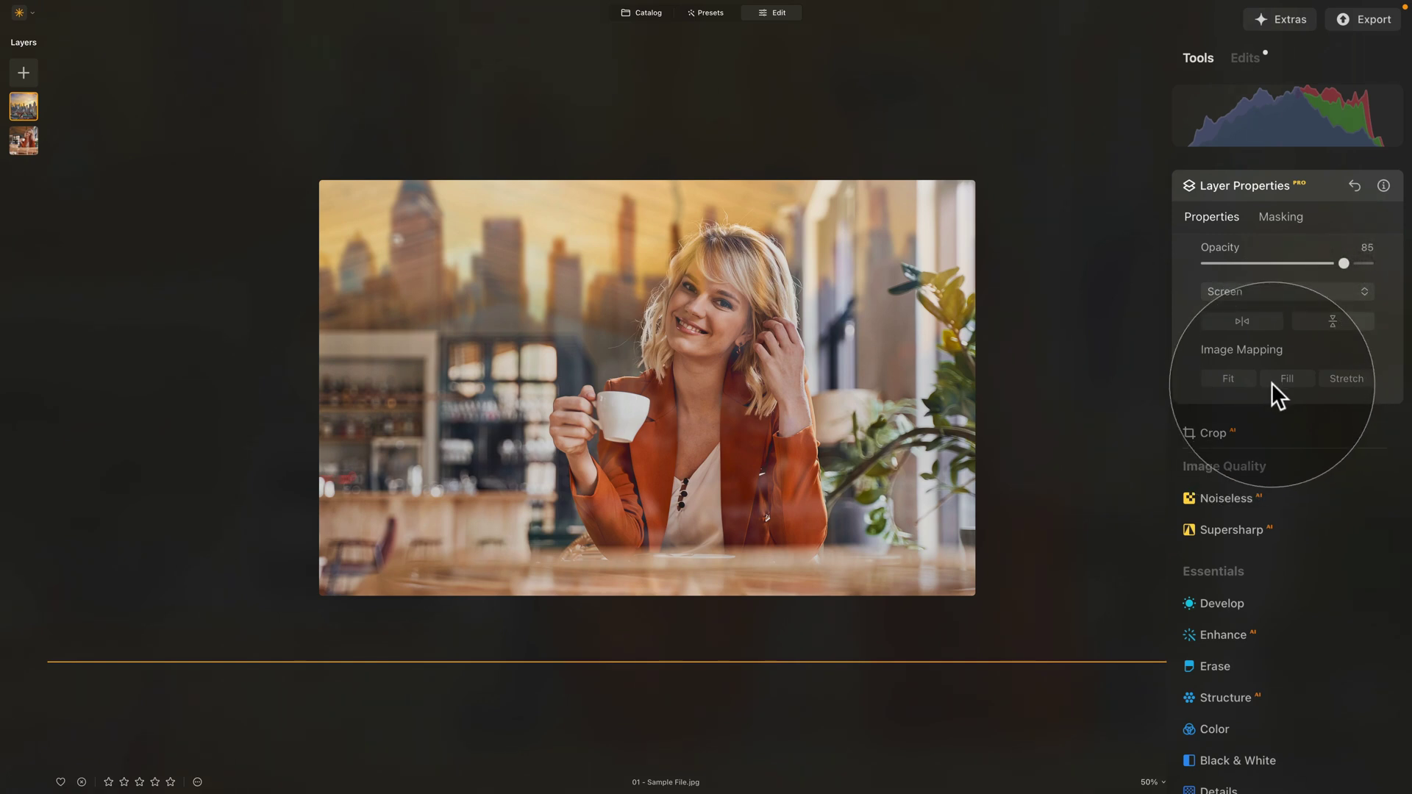
{"action": "left_click", "coordinate": [1281, 185]}
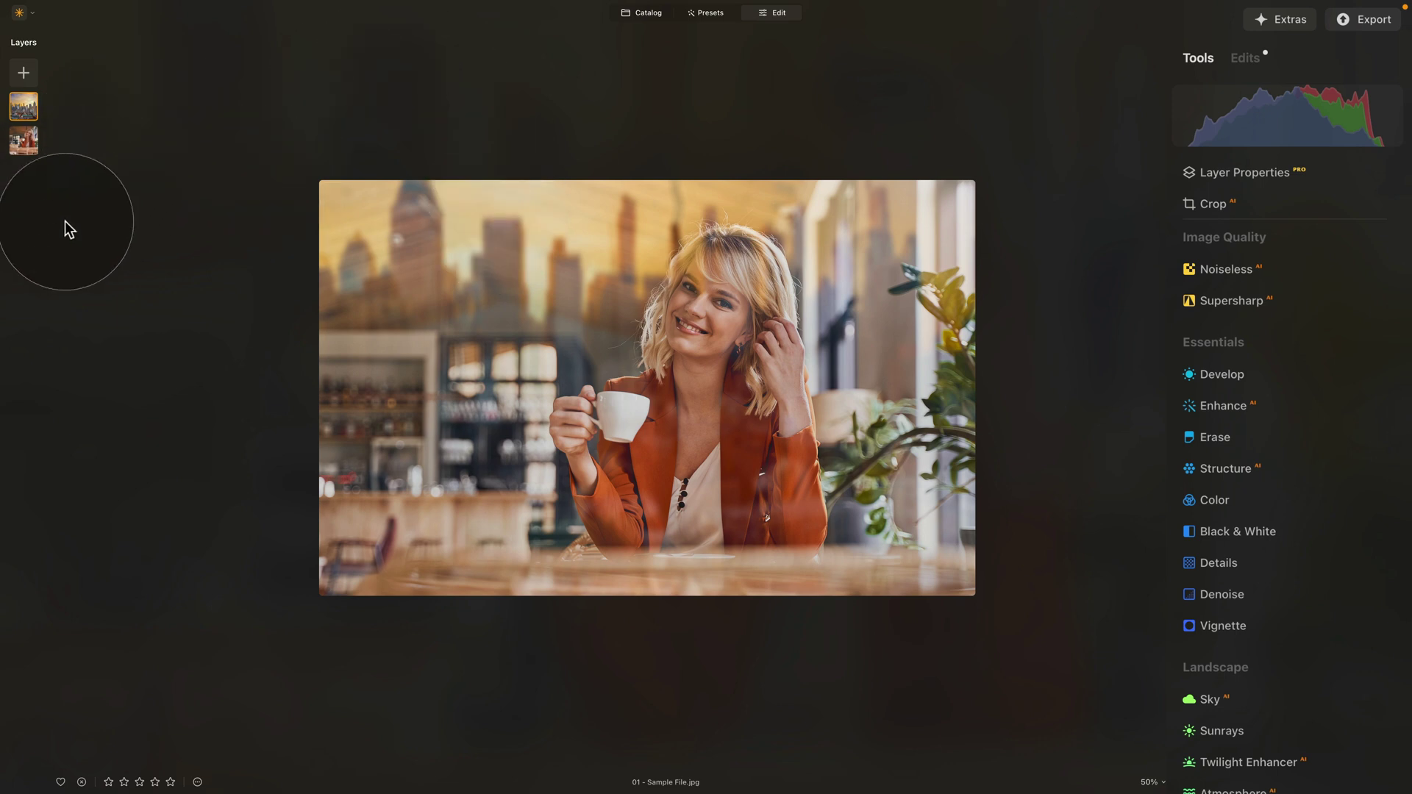
Add the orange sun glow image as a new layer, map it to Fit, shrink it and centre its glow between the skyline buildings
{"action": "left_click", "coordinate": [28, 70]}
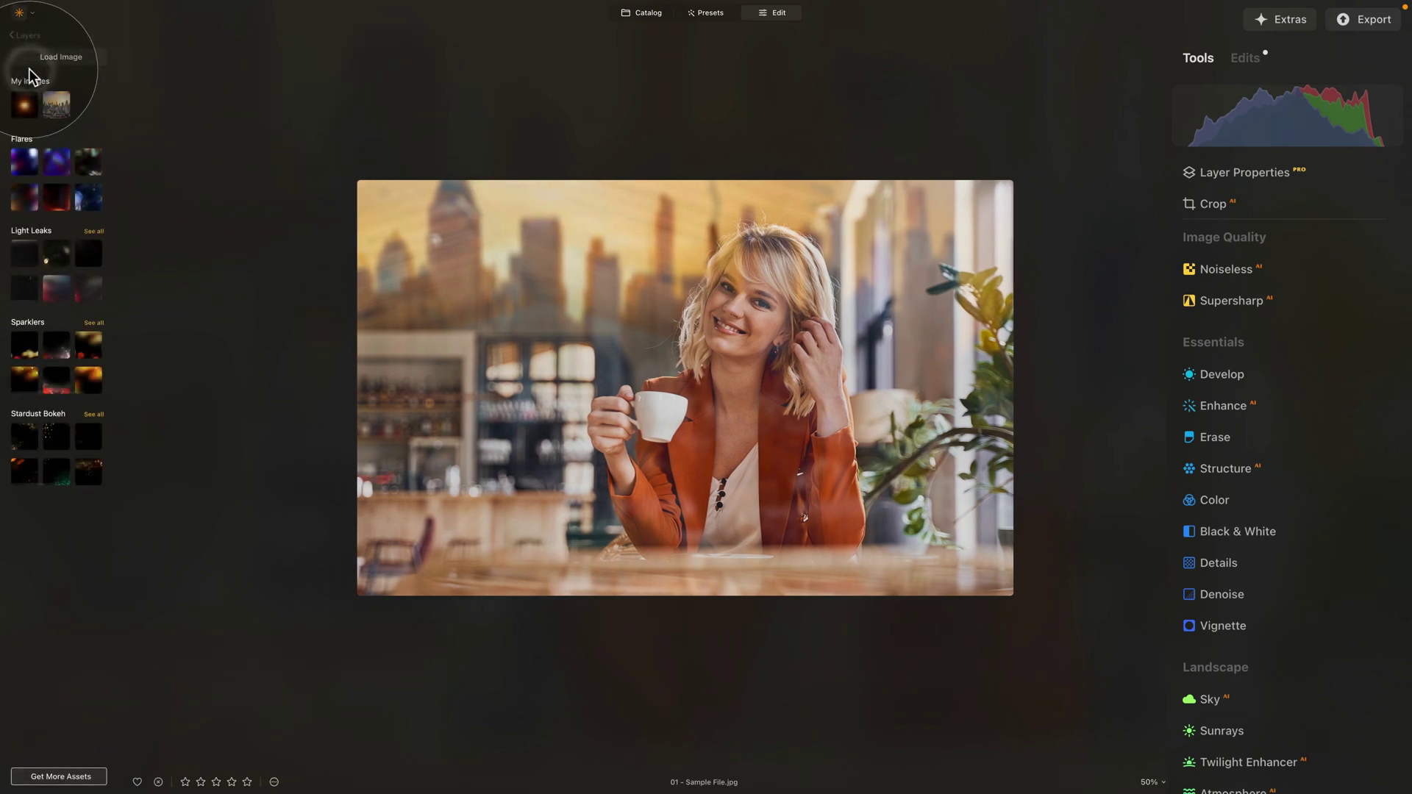
{"action": "left_click", "coordinate": [25, 103]}
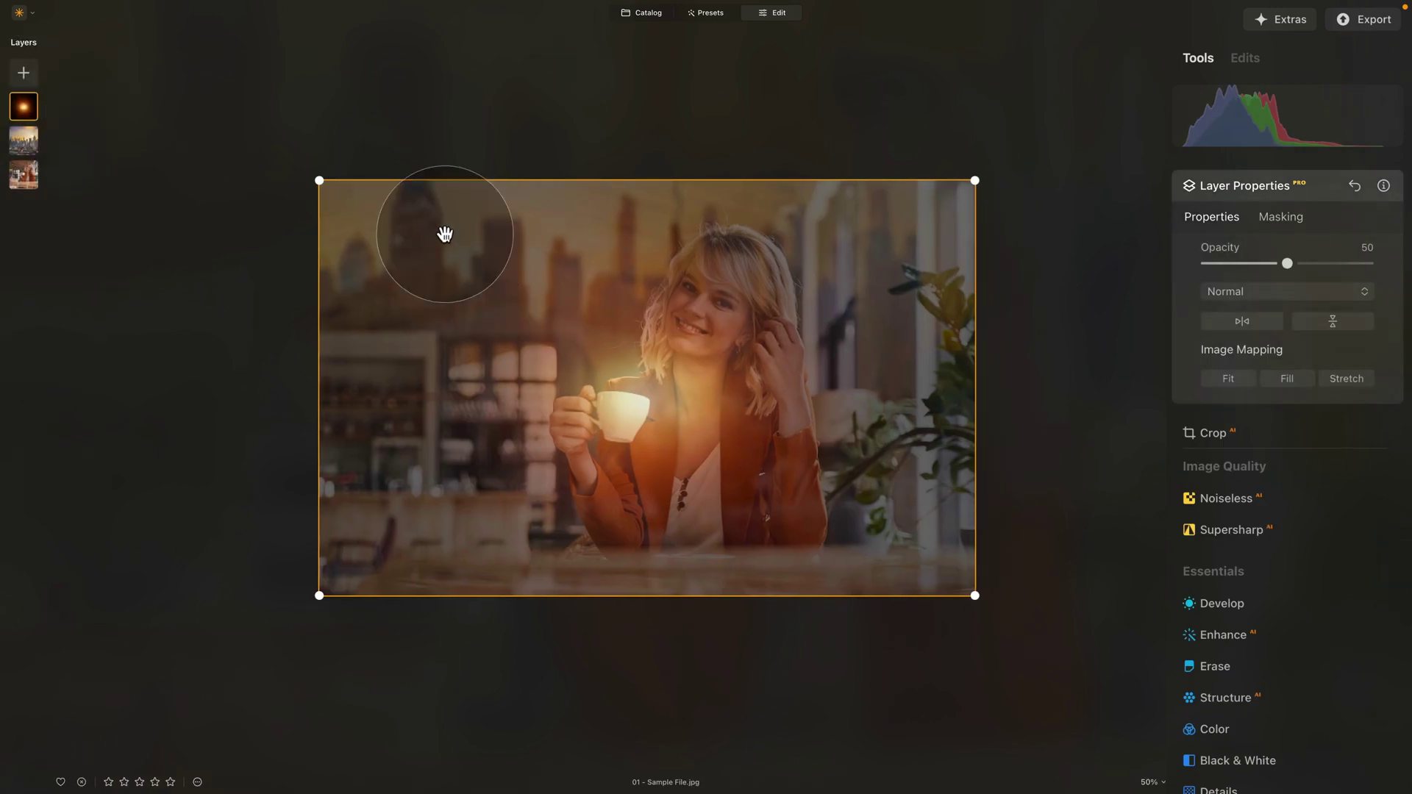
{"action": "left_click", "coordinate": [1236, 378]}
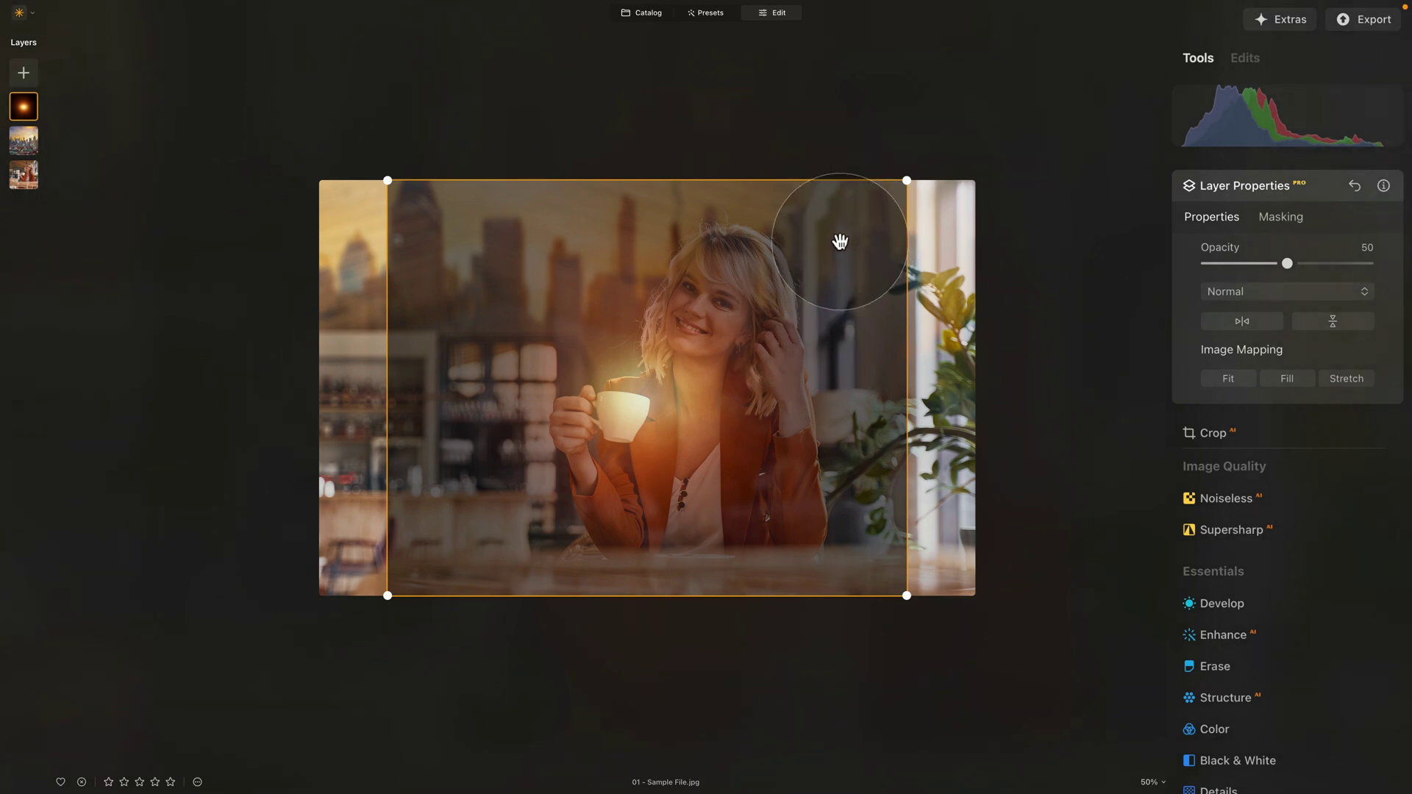
{"action": "left_click_drag", "start_coordinate": [905, 179], "coordinate": [741, 313]}
{"action": "left_click_drag", "start_coordinate": [627, 389], "coordinate": [608, 197]}
{"action": "left_click_drag", "start_coordinate": [722, 403], "coordinate": [756, 420]}
{"action": "left_click_drag", "start_coordinate": [656, 316], "coordinate": [631, 293]}
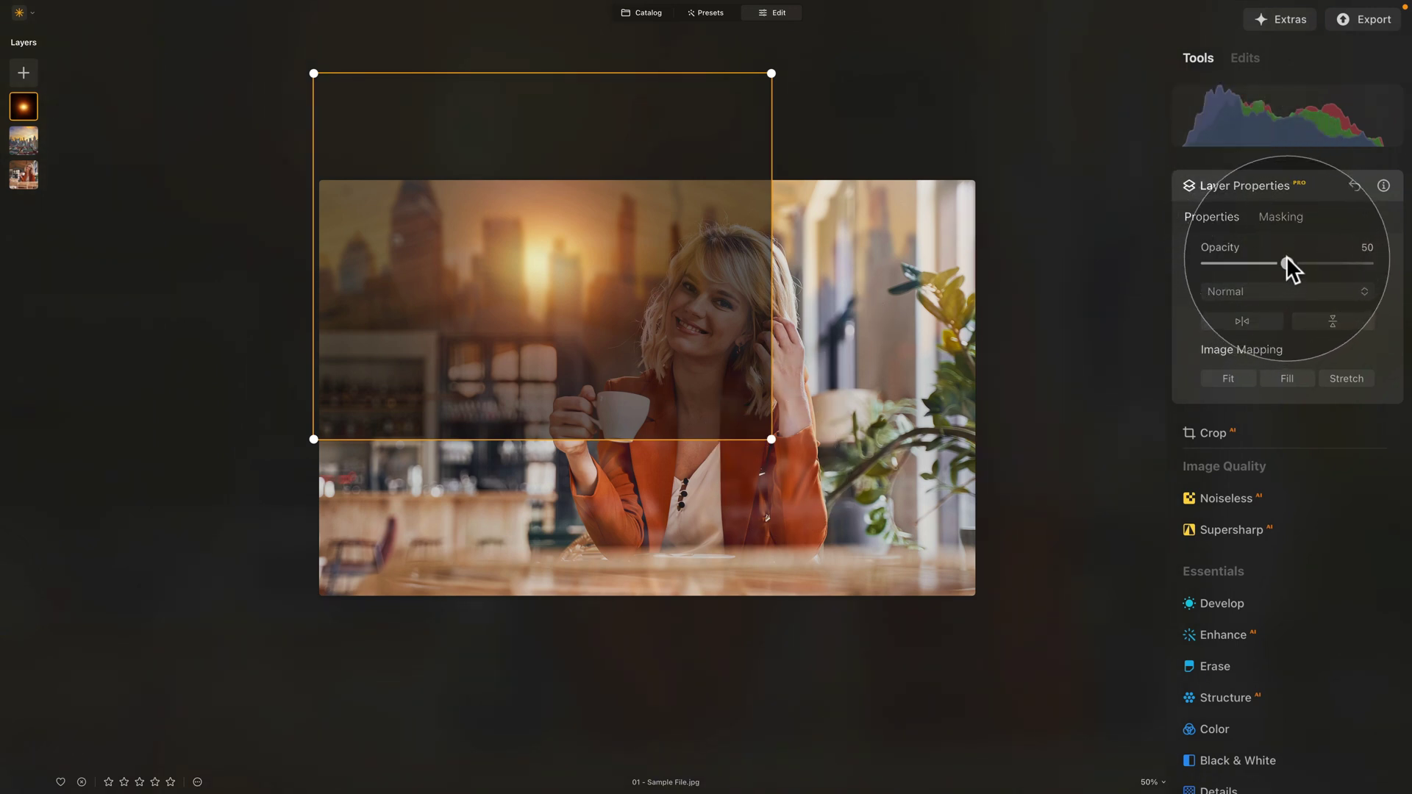
Blend the sun glow layer in Screen mode, nudge it slightly down and set its opacity to 76
{"action": "left_click_drag", "start_coordinate": [1286, 263], "coordinate": [1368, 265]}
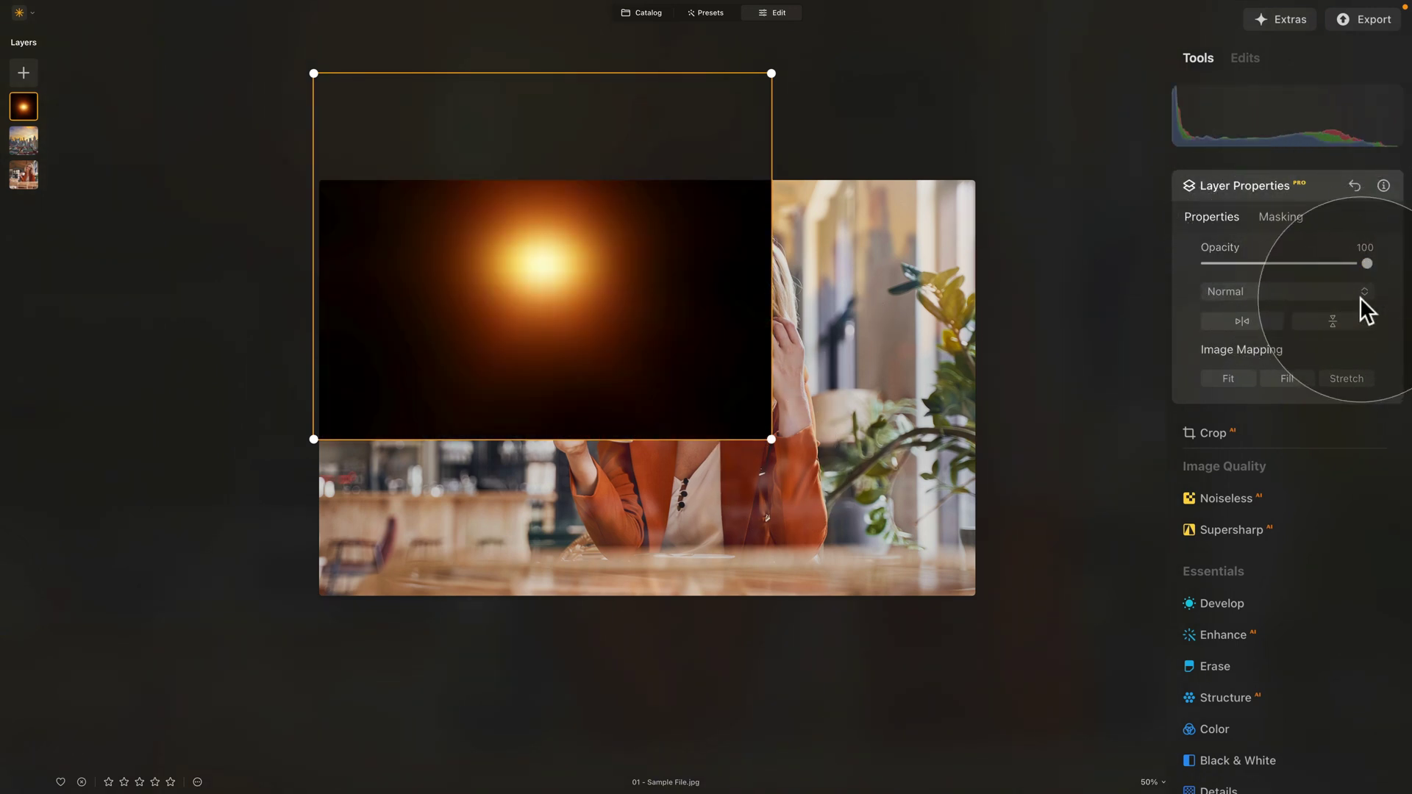
{"action": "left_click", "coordinate": [1267, 291]}
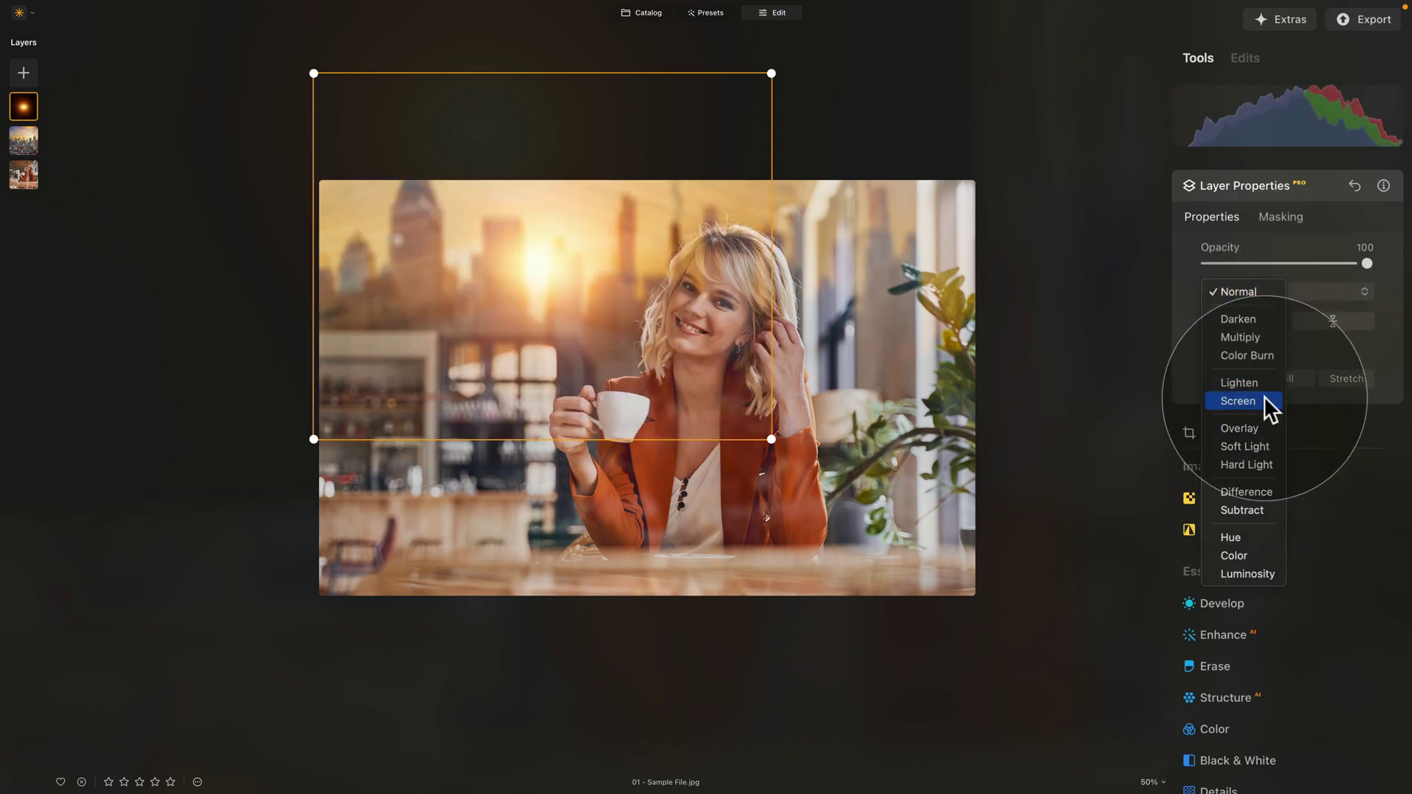
{"action": "left_click", "coordinate": [1265, 401]}
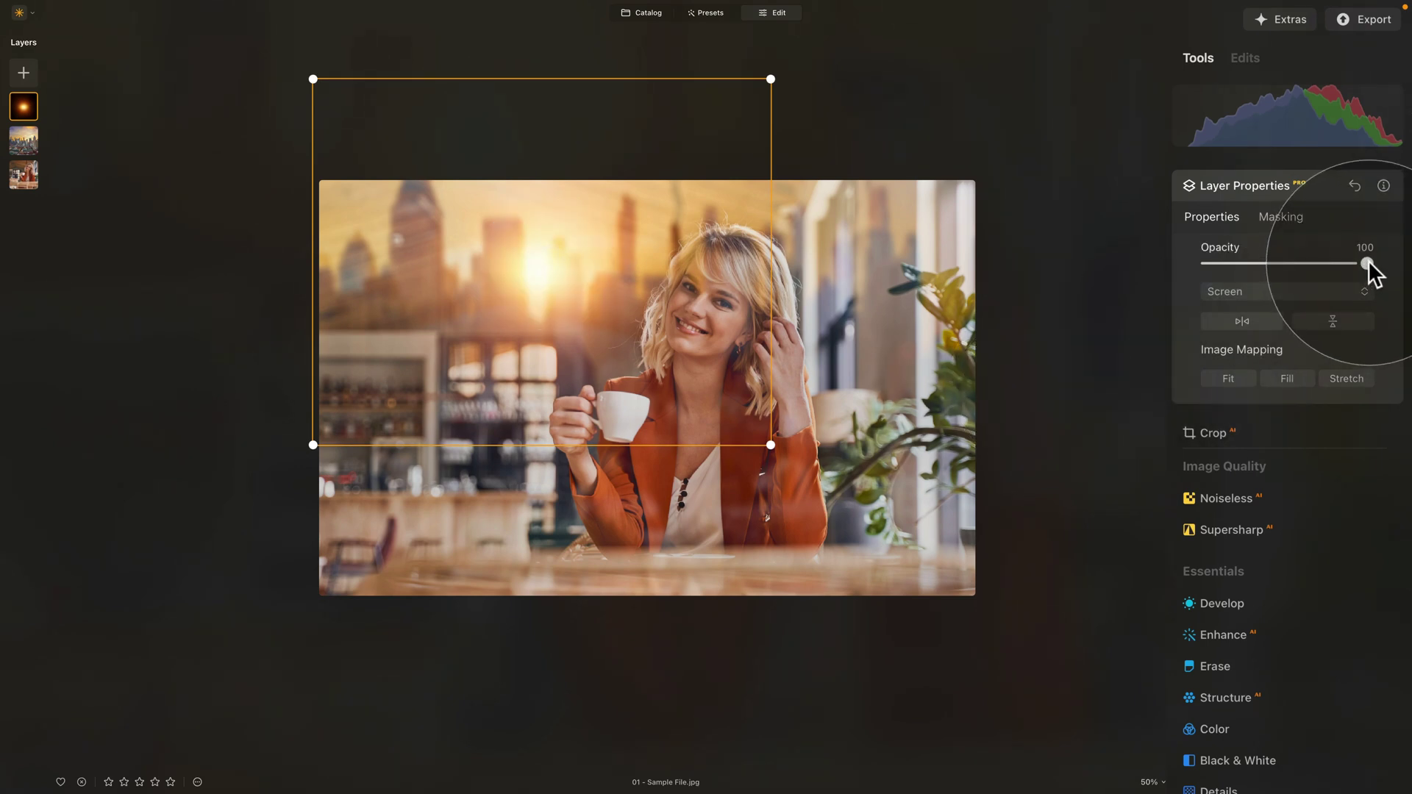
{"action": "left_click_drag", "start_coordinate": [1366, 265], "coordinate": [1323, 272]}
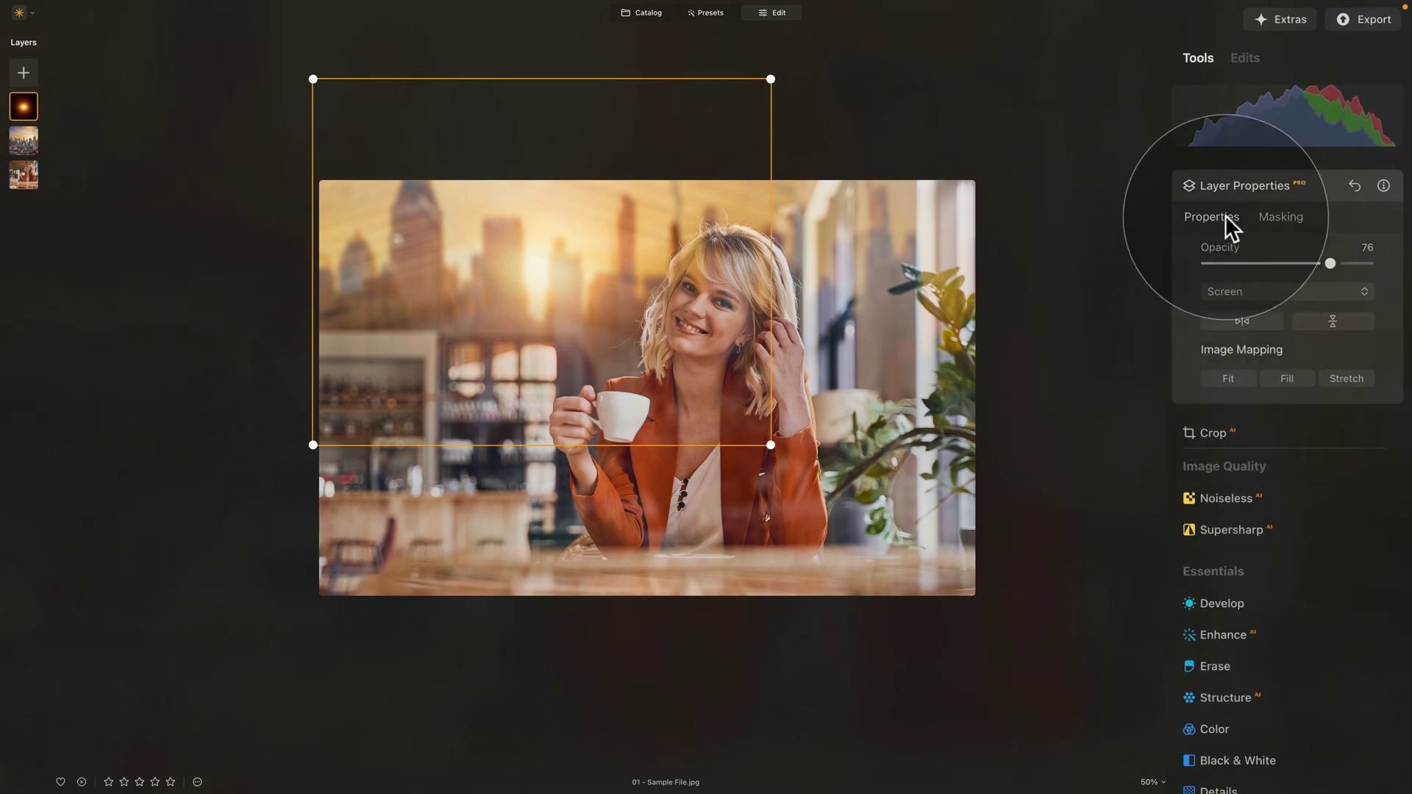
Compare the layered composite with the original café portrait
{"action": "left_click", "coordinate": [1226, 188]}
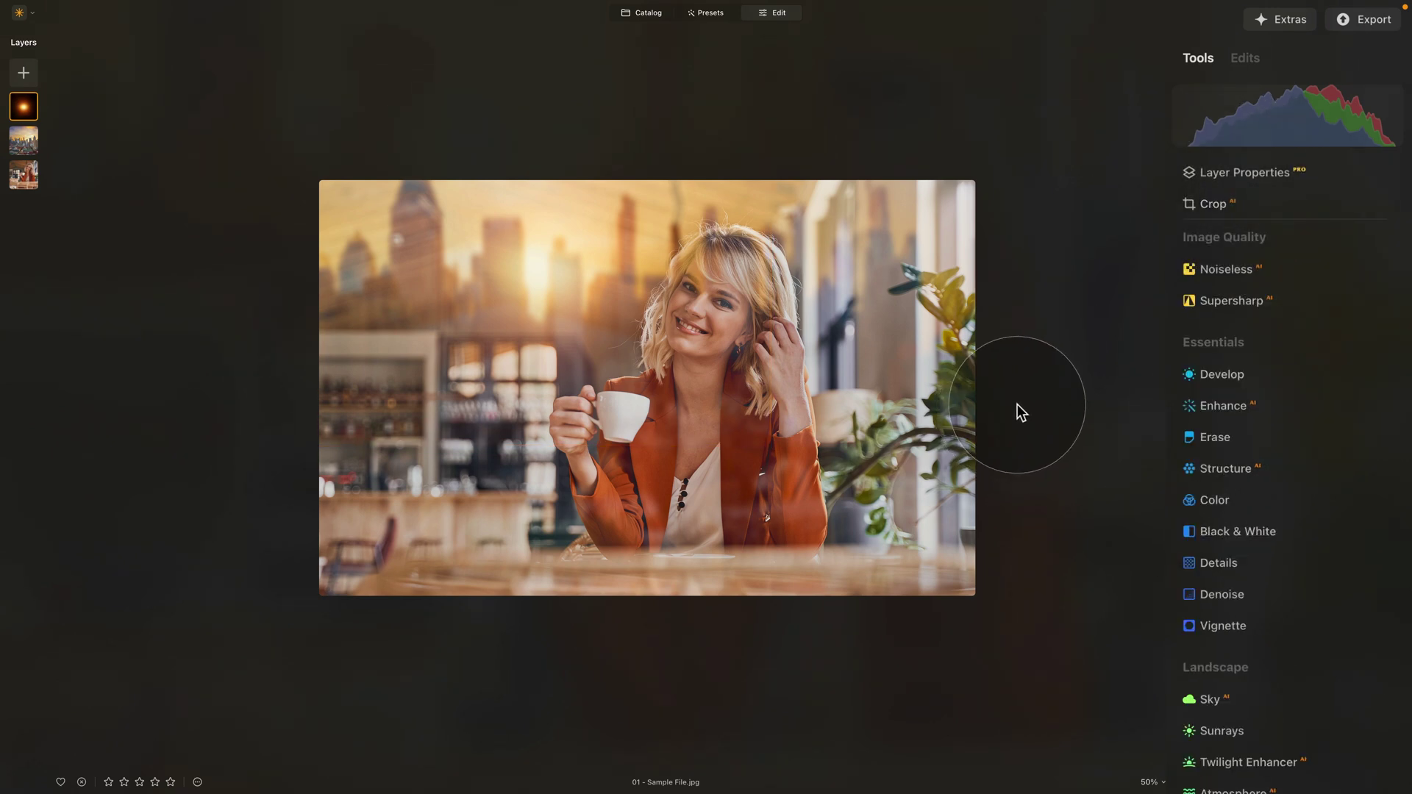
{"action": "left_click", "coordinate": [1233, 784]}
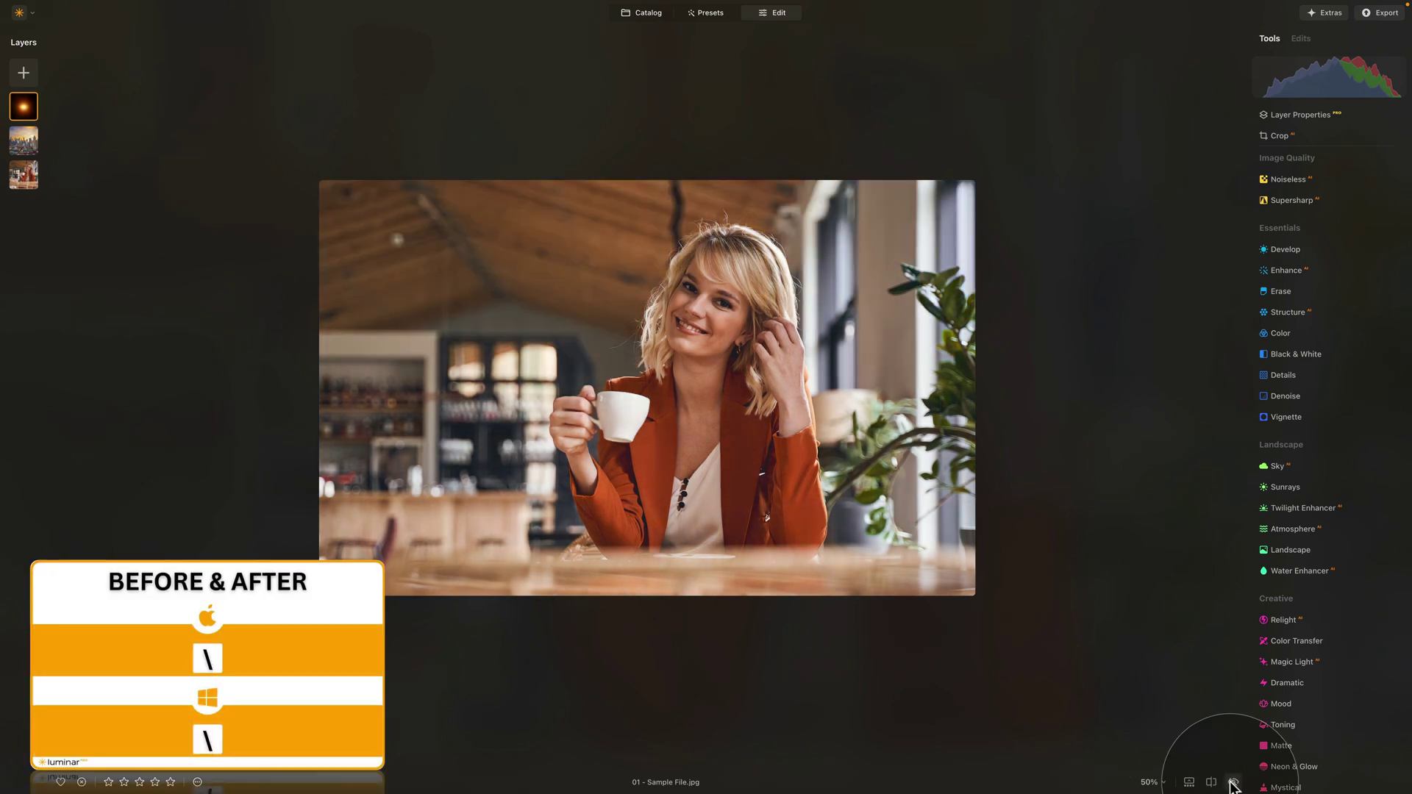
{"action": "left_click", "coordinate": [1233, 783]}
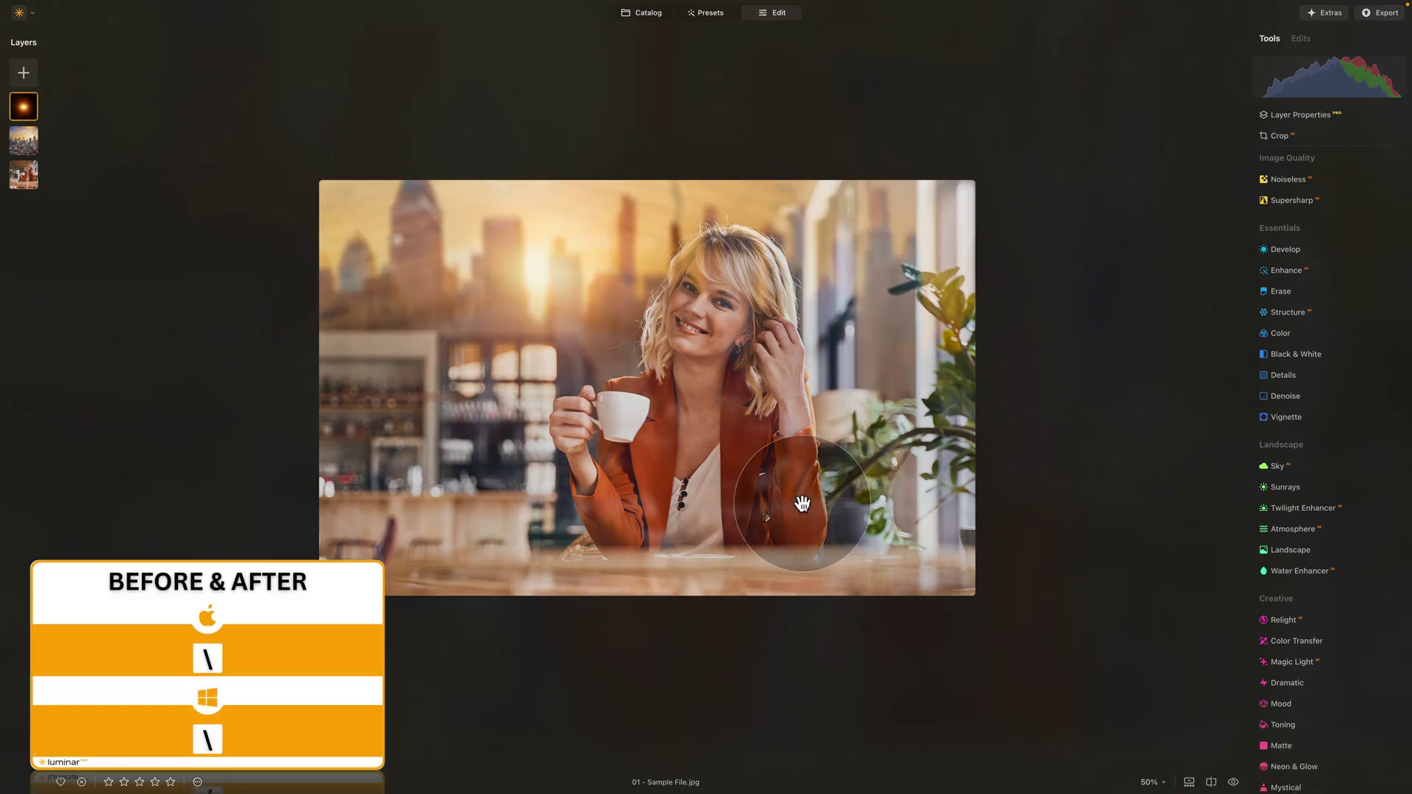
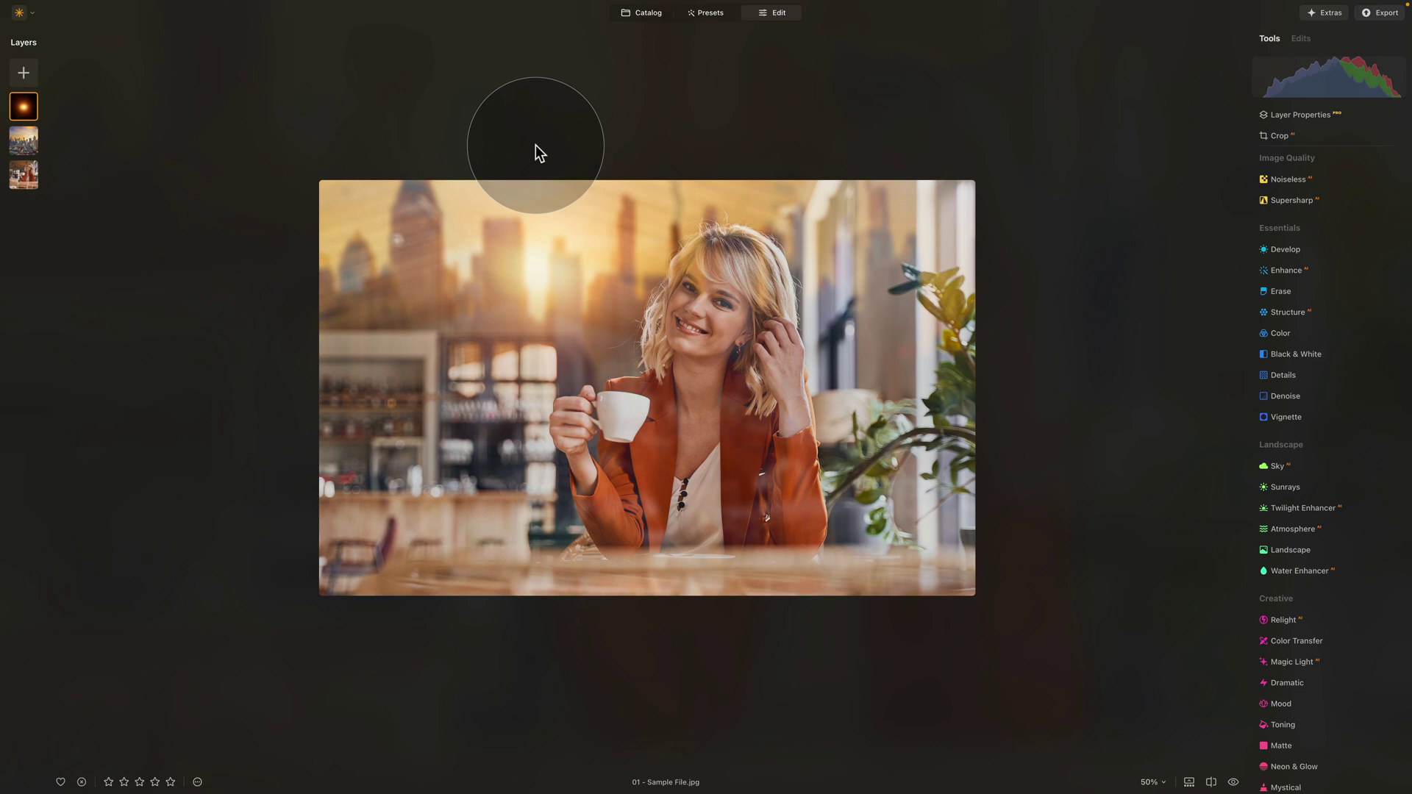
Merge the layers into a new top layer and hide the sun glow, skyline and portrait layers beneath it
{"action": "key", "text": "super+0"}
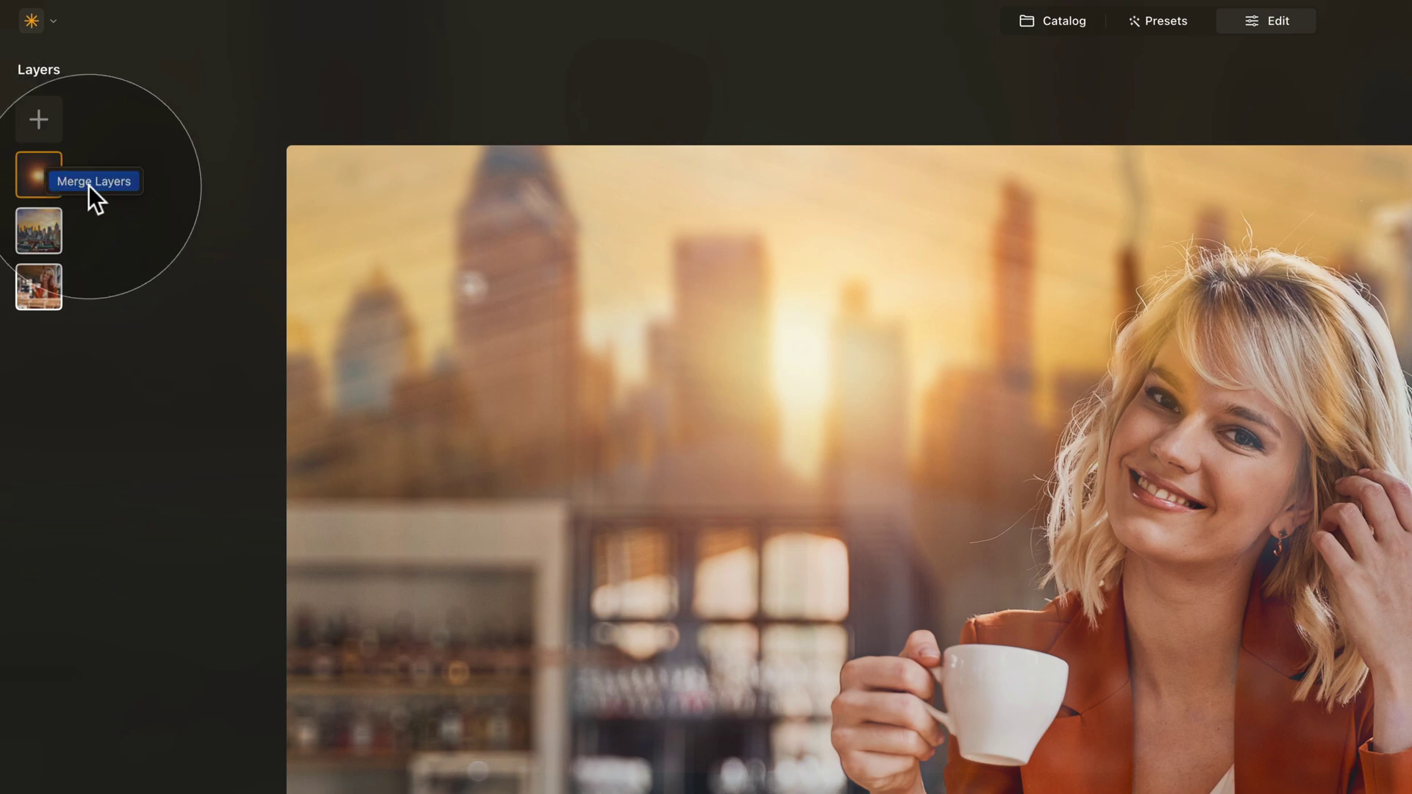
{"action": "left_click", "coordinate": [93, 179]}
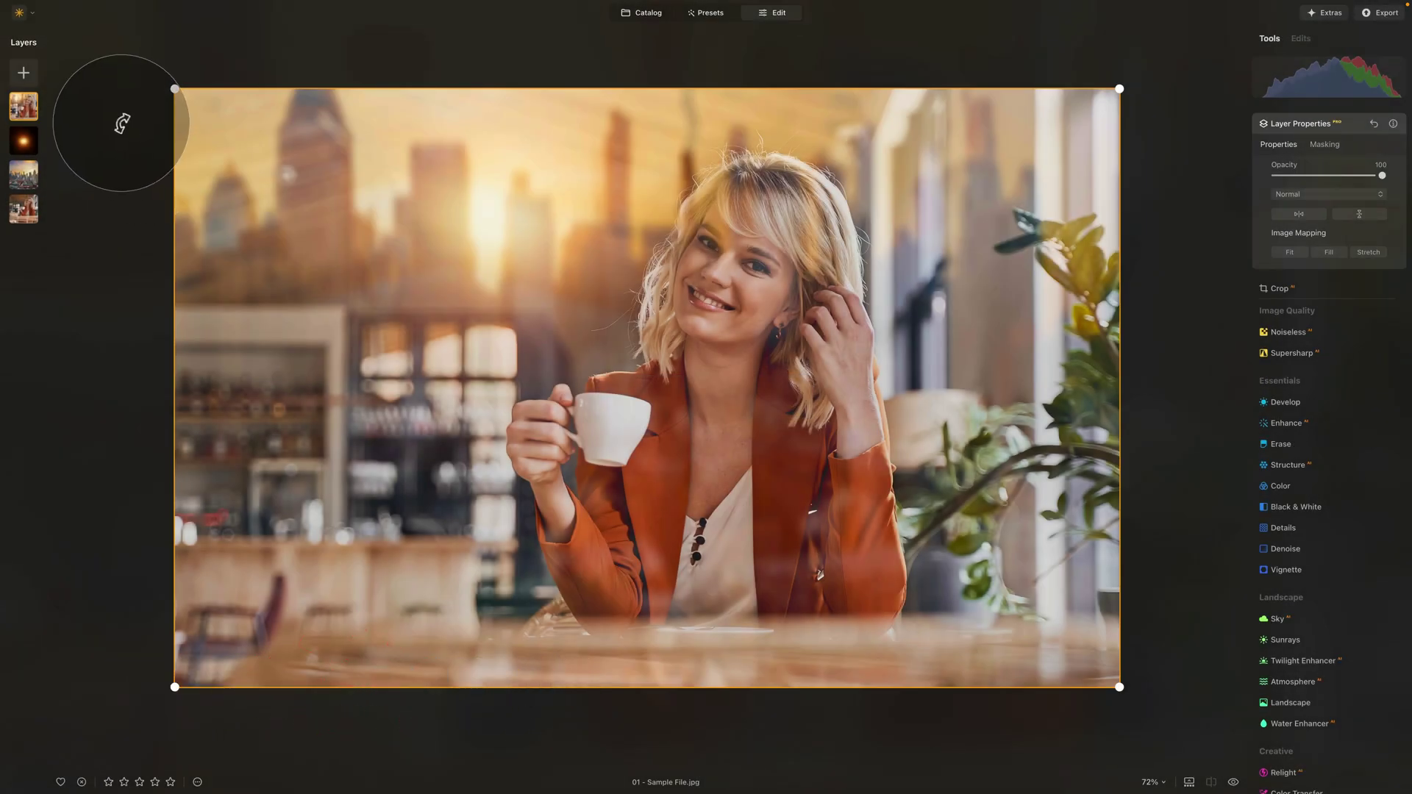
{"action": "right_click", "coordinate": [34, 144]}
{"action": "right_click", "coordinate": [33, 175]}
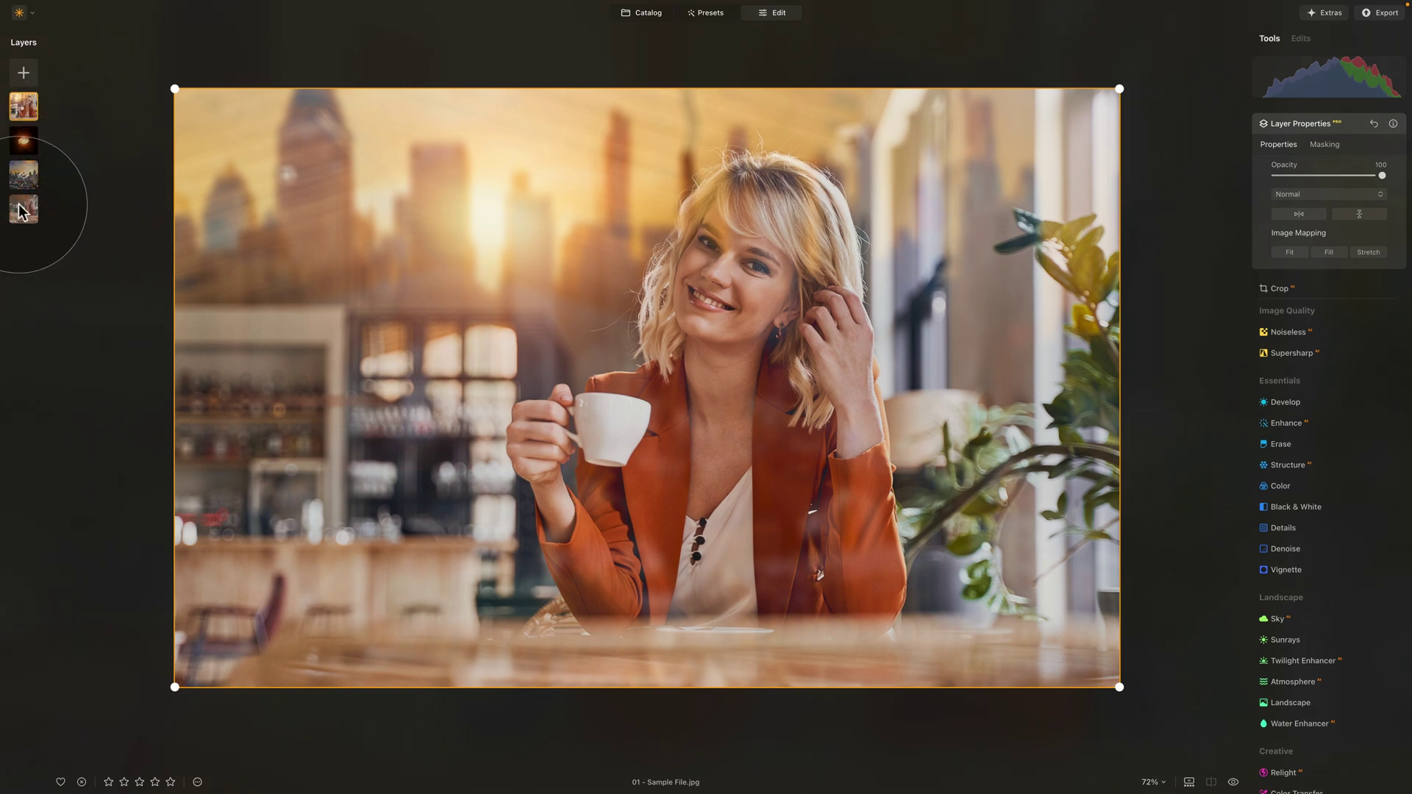
{"action": "right_click", "coordinate": [18, 203]}
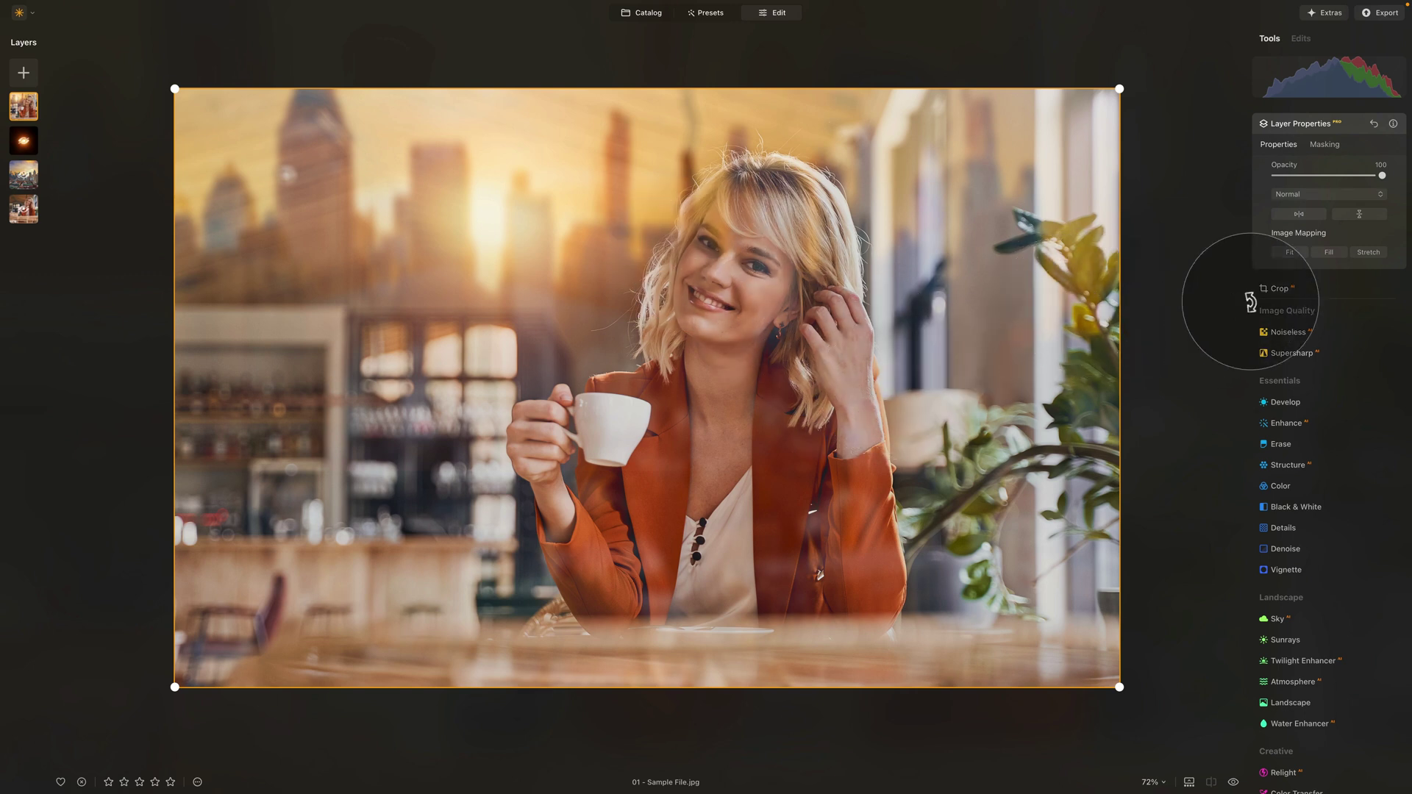
Darken the edges of the merged layer with a vignette amount of -61
{"action": "left_click", "coordinate": [1281, 303]}
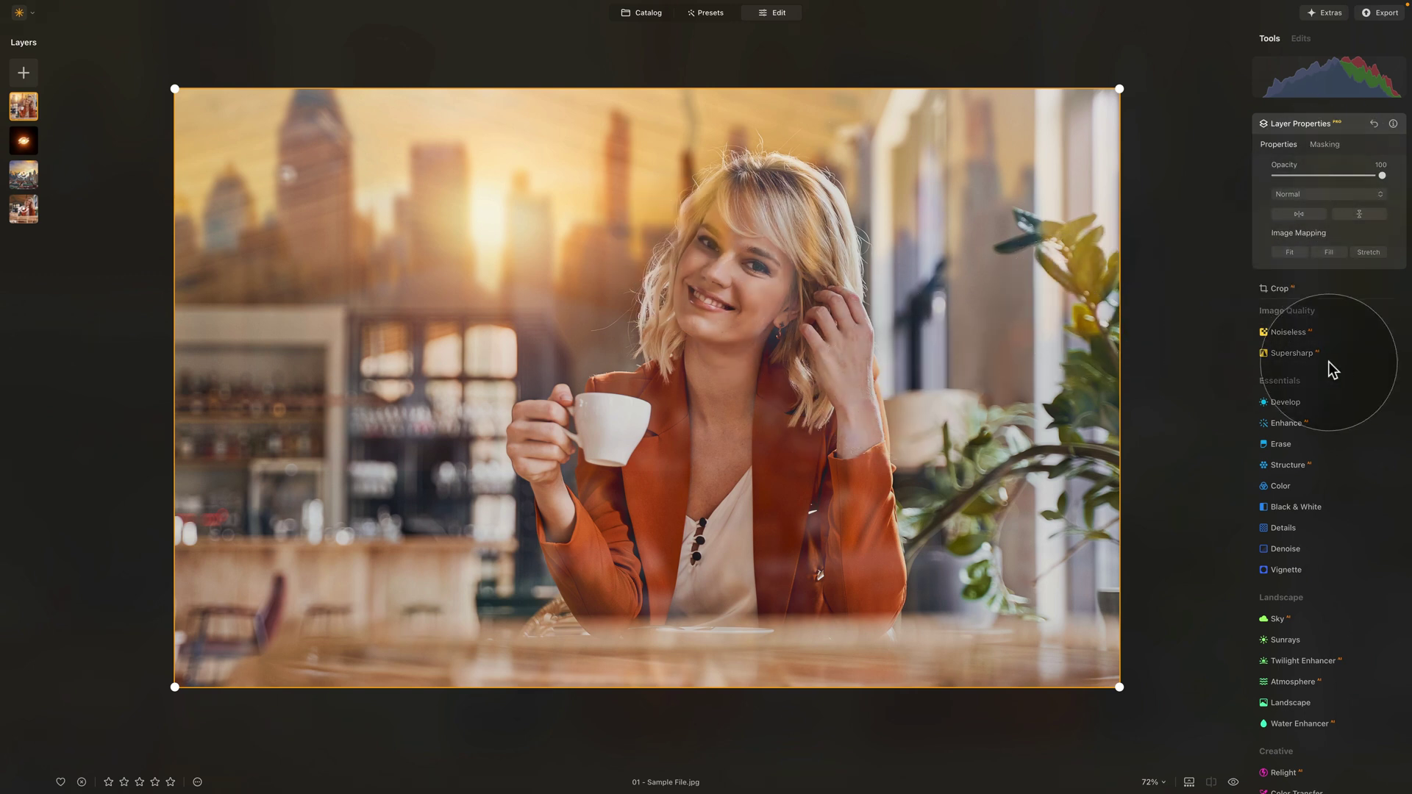
{"action": "left_click", "coordinate": [1303, 469]}
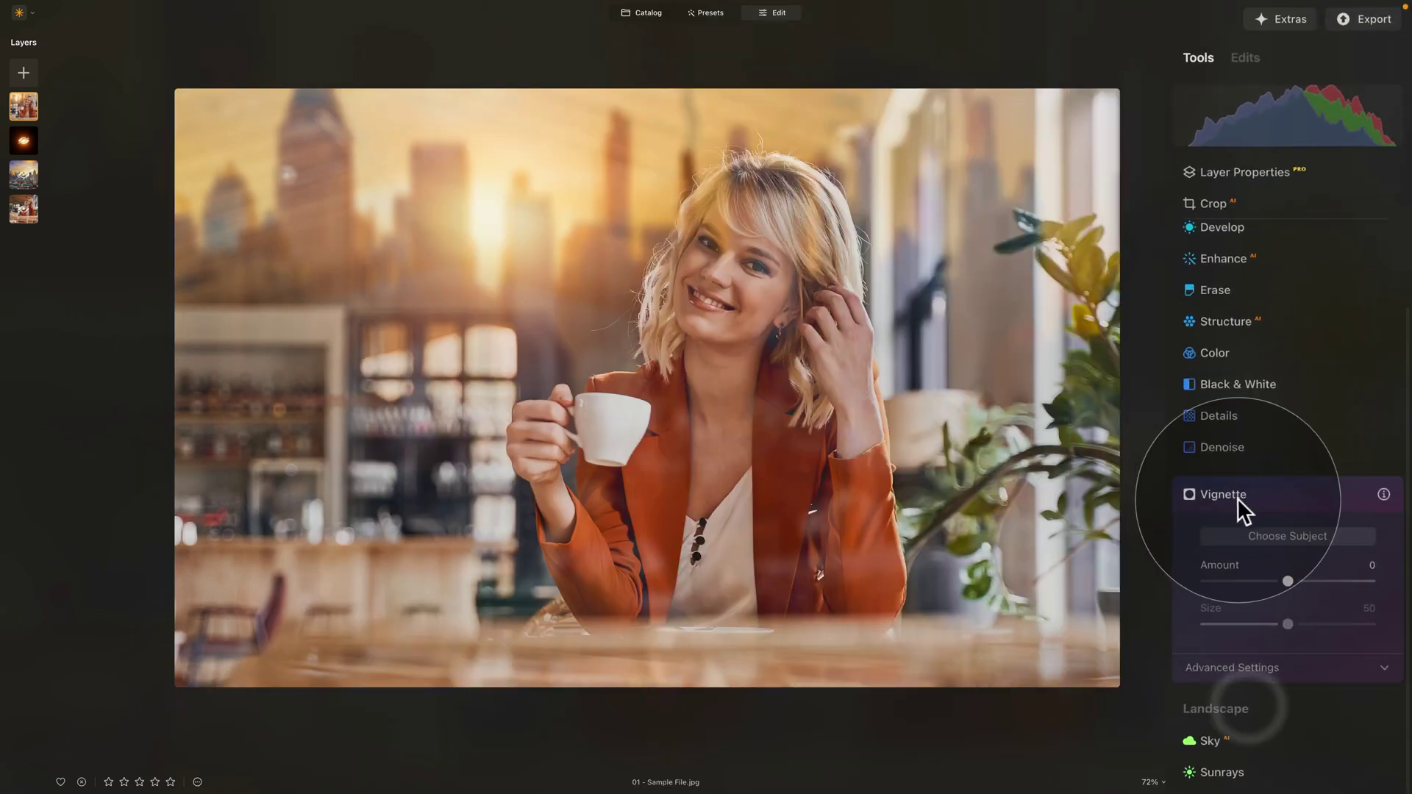
{"action": "scroll", "coordinate": [1316, 353], "scroll_direction": "down", "scroll_amount": 1}
{"action": "left_click_drag", "start_coordinate": [1284, 542], "coordinate": [1234, 541]}
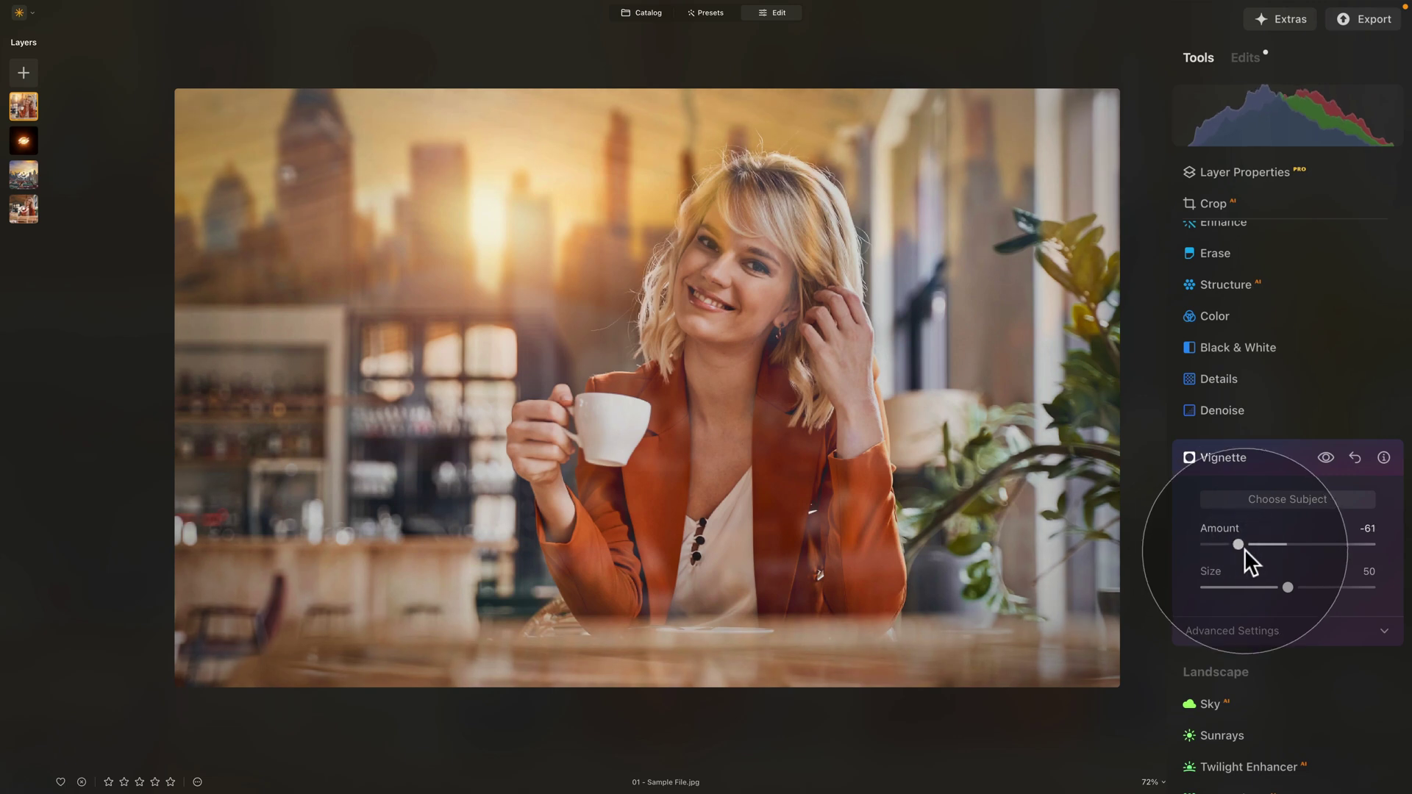
Centre the vignette's subject point between the sun glow and the woman, and compare the picture with and without the vignette
{"action": "left_click", "coordinate": [1273, 501]}
{"action": "left_click", "coordinate": [472, 176]}
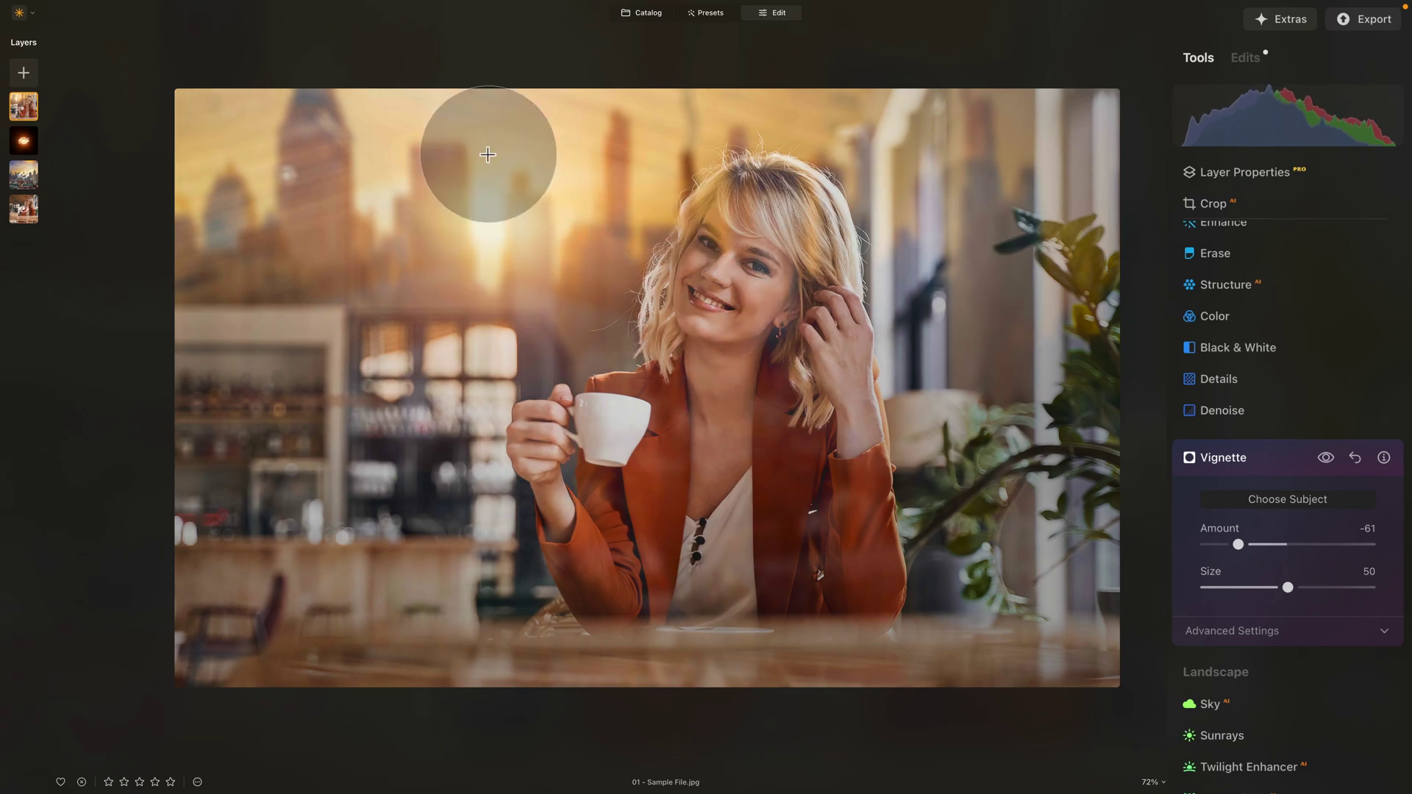
{"action": "left_click", "coordinate": [513, 227]}
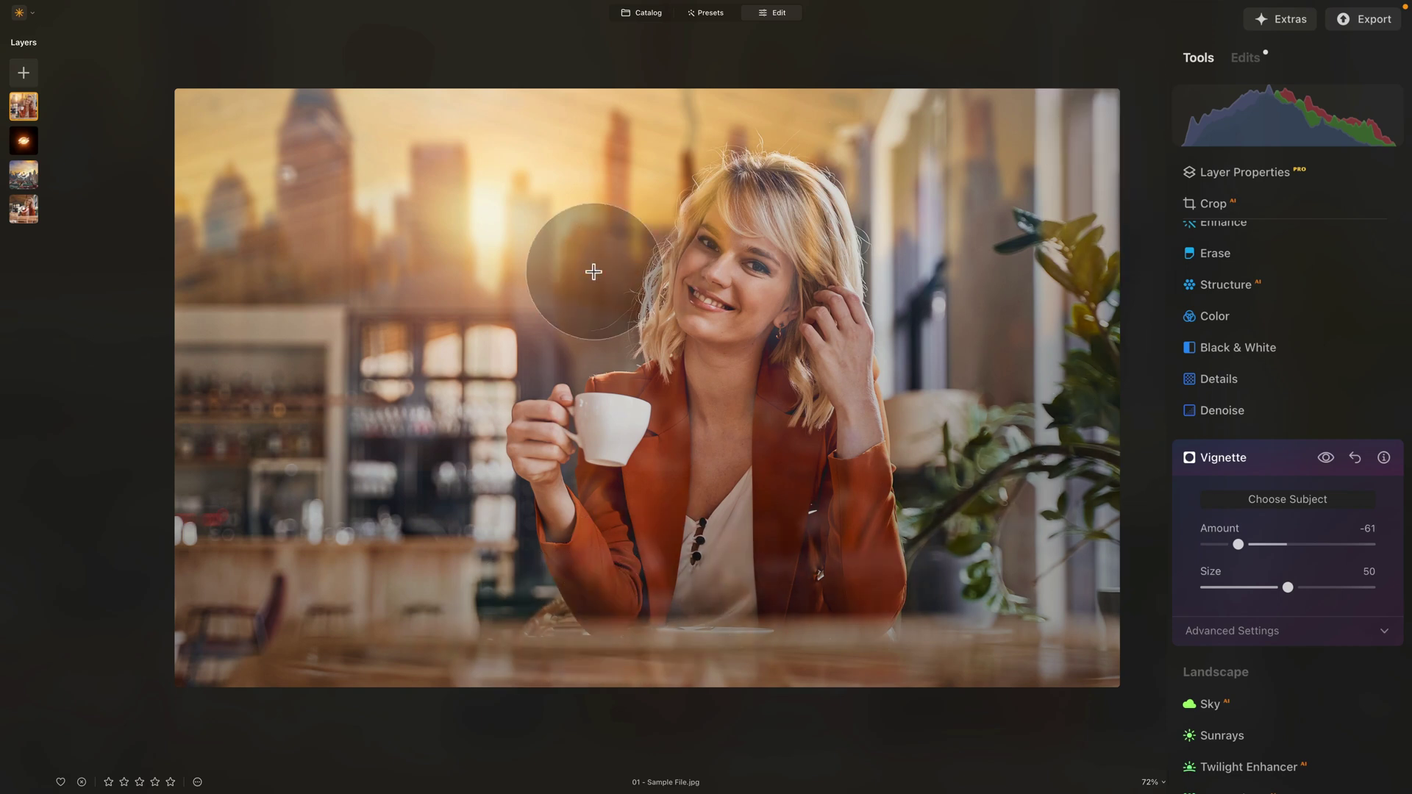
{"action": "mouse_move", "coordinate": [581, 295]}
{"action": "left_mouse_down"}
{"action": "mouse_move", "coordinate": [568, 331]}
{"action": "mouse_move", "coordinate": [536, 316]}
{"action": "mouse_move", "coordinate": [597, 318]}
{"action": "left_mouse_up"}
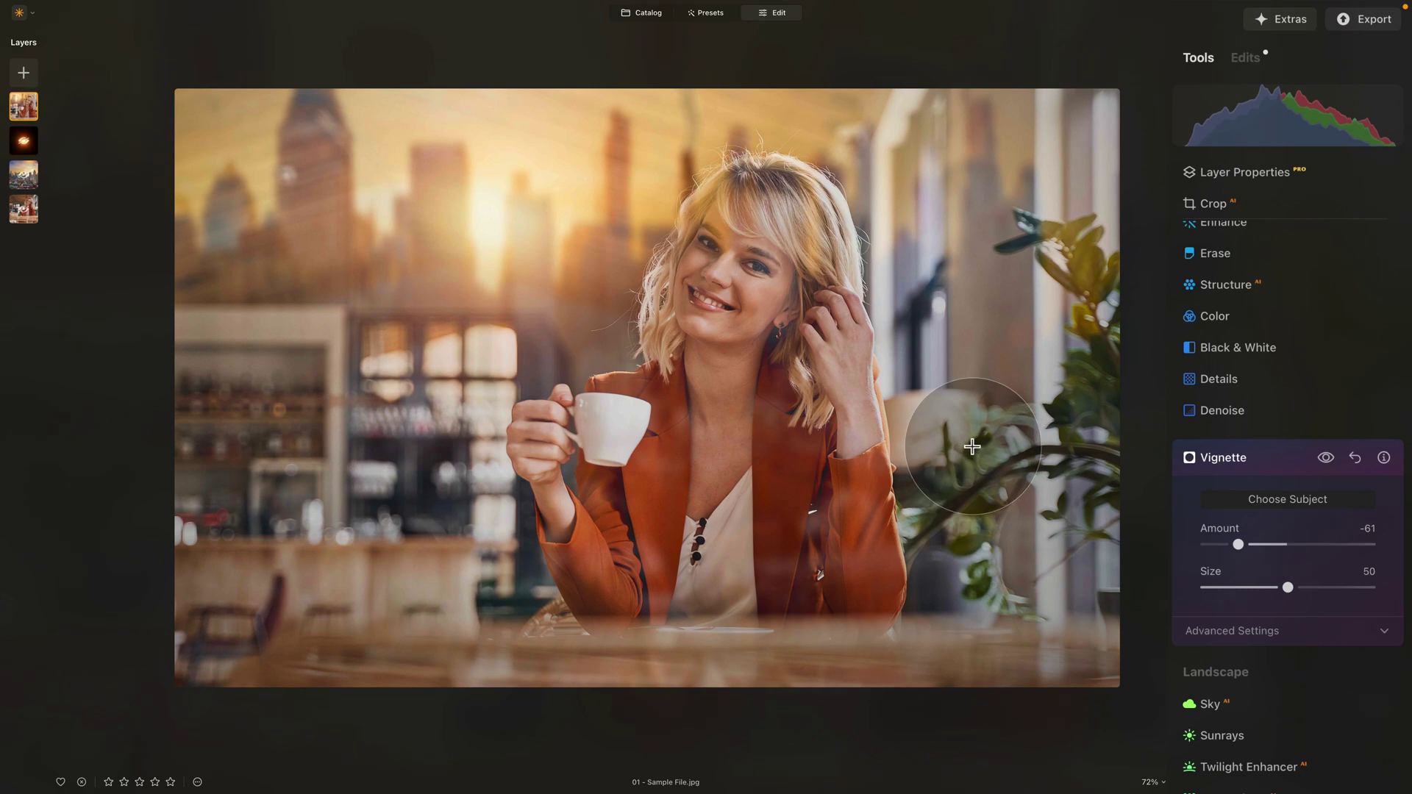
{"action": "left_click", "coordinate": [1324, 456]}
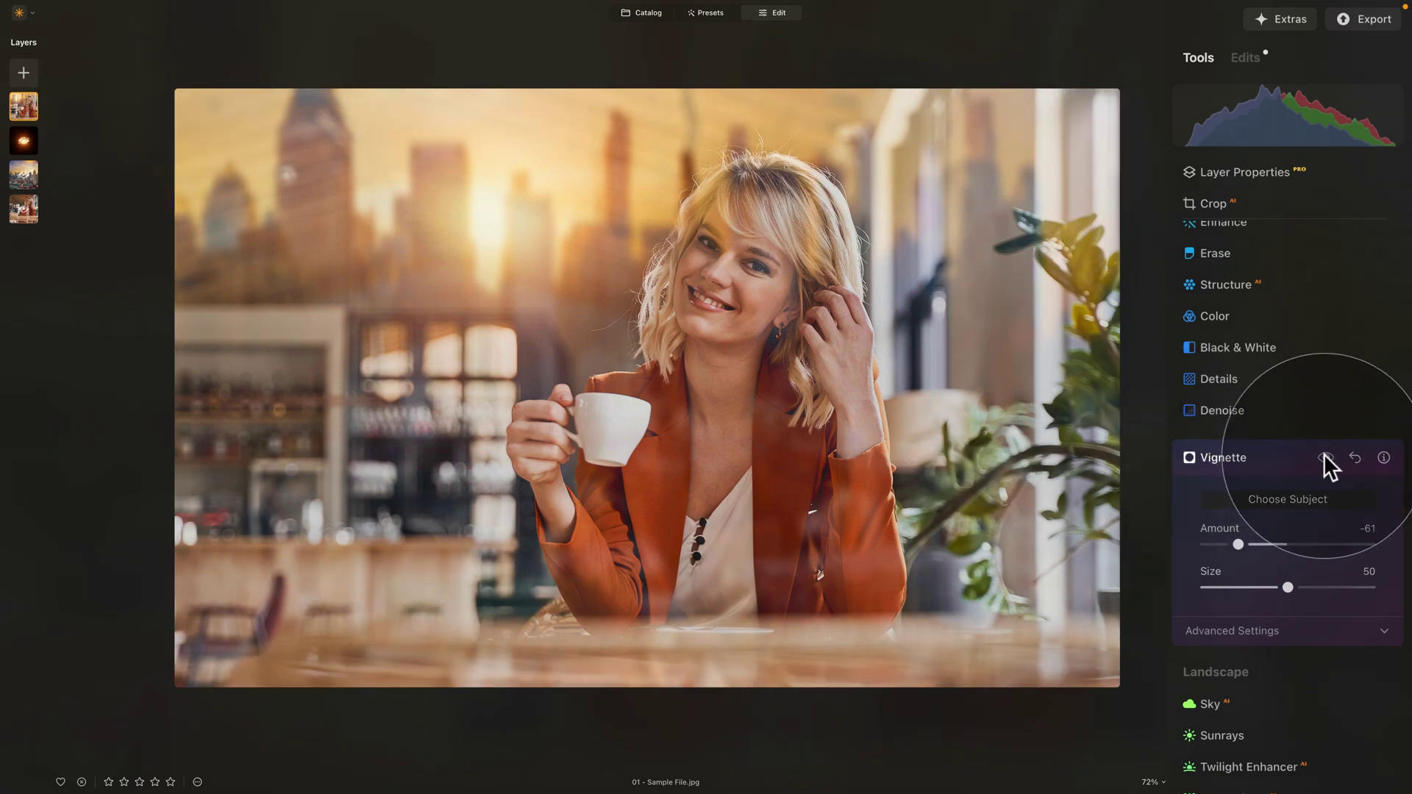
{"action": "left_click", "coordinate": [1325, 456]}
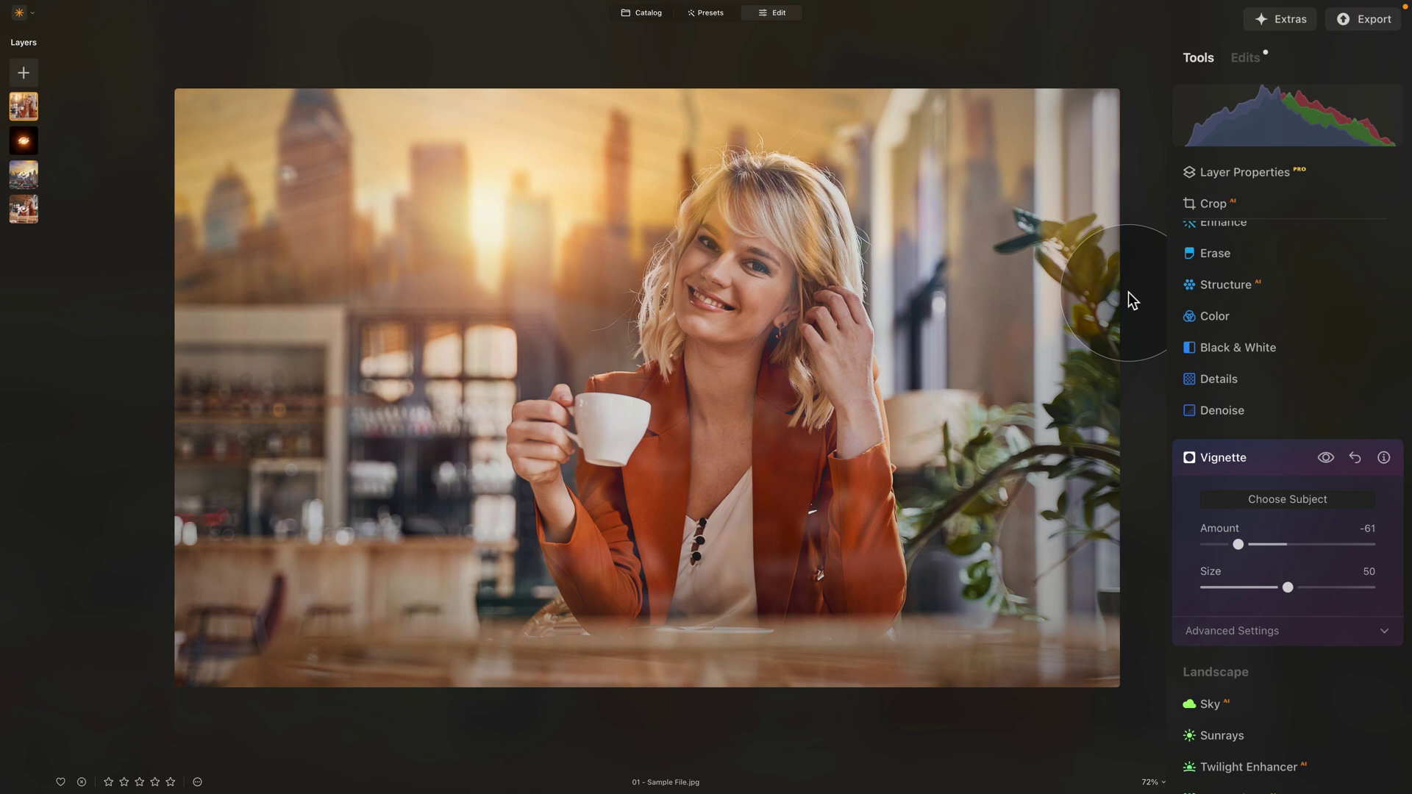
{"action": "left_click", "coordinate": [1245, 456]}
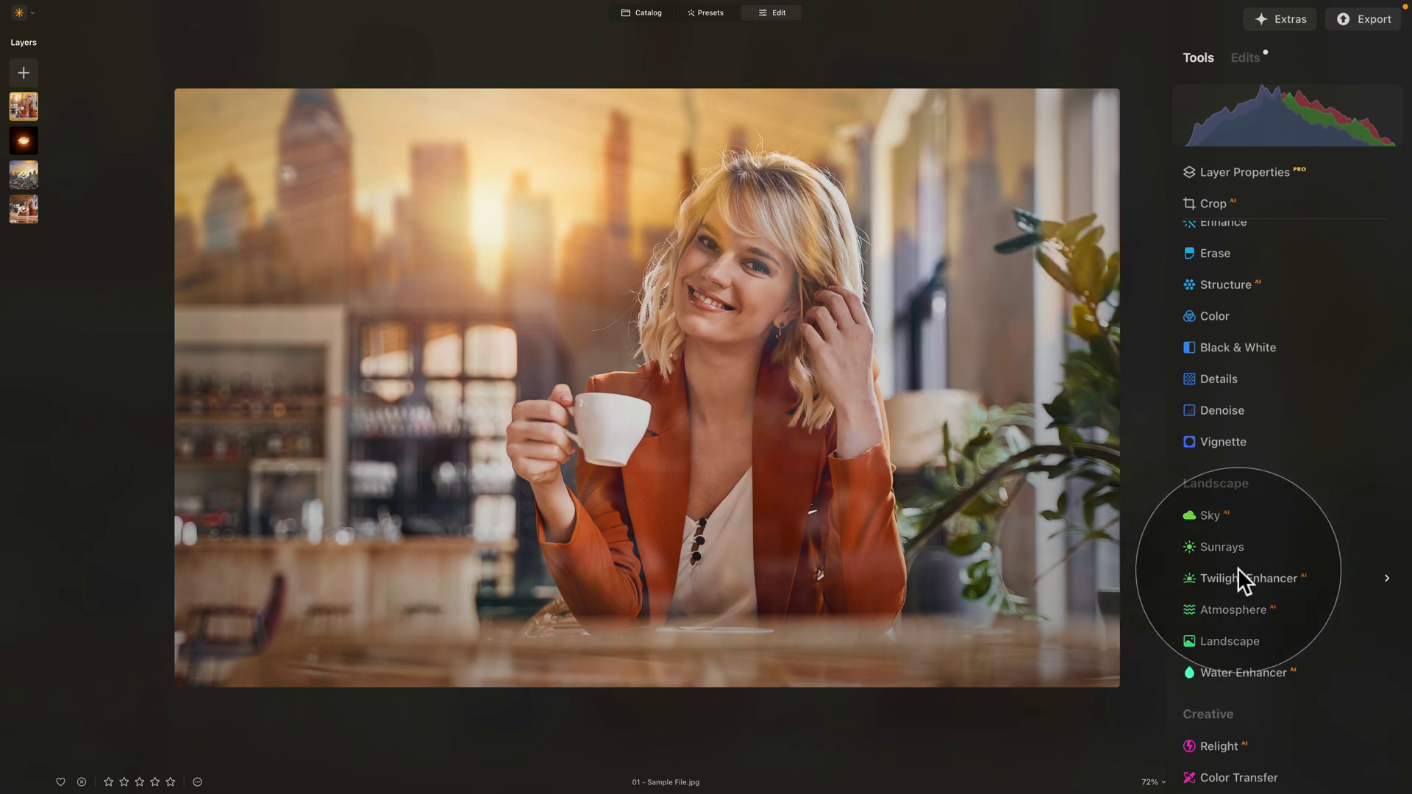
Add film grain with an amount of 10 to the merged layer
{"action": "scroll", "coordinate": [1238, 568], "scroll_direction": "down", "scroll_amount": 3}
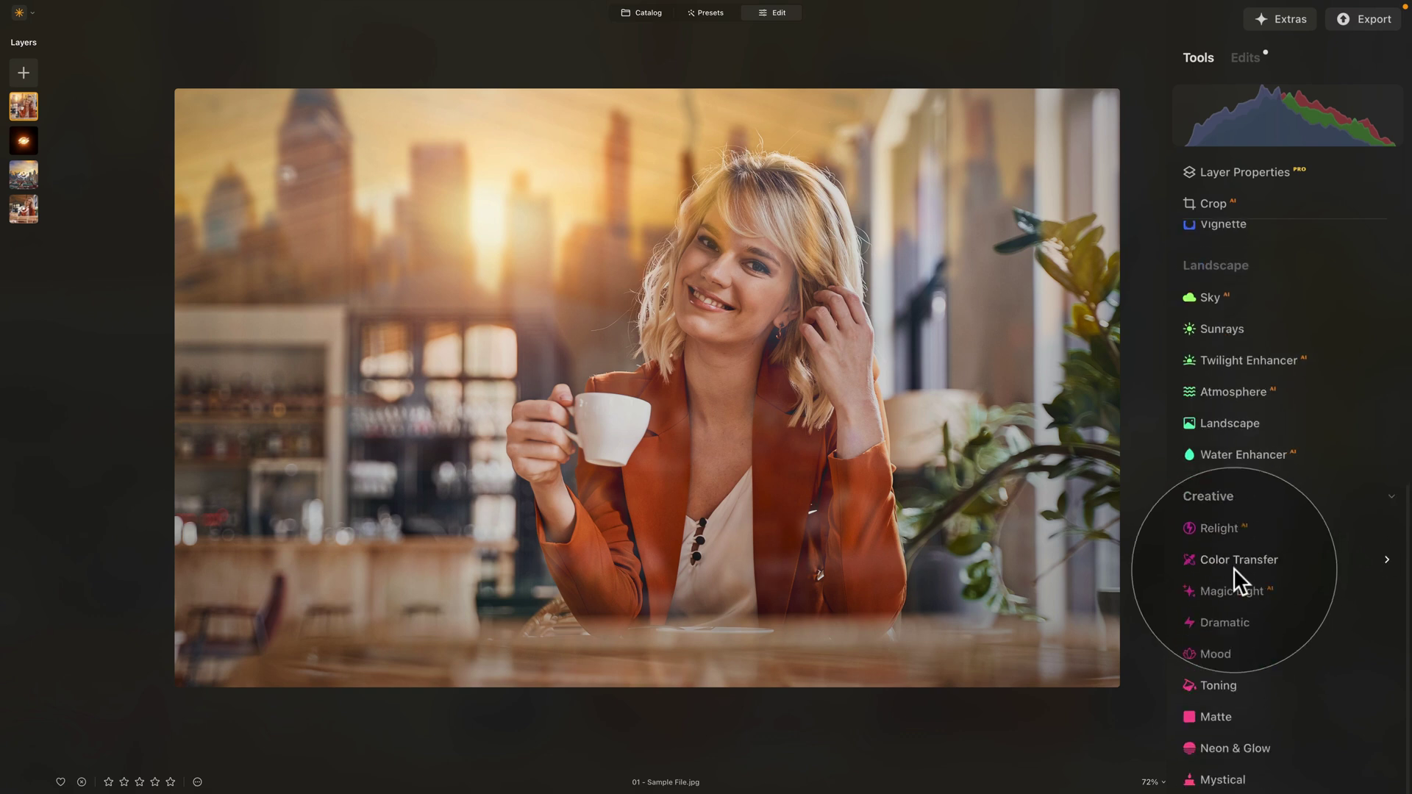
{"action": "scroll", "coordinate": [1233, 588], "scroll_direction": "down", "scroll_amount": 7}
{"action": "left_click", "coordinate": [1238, 386]}
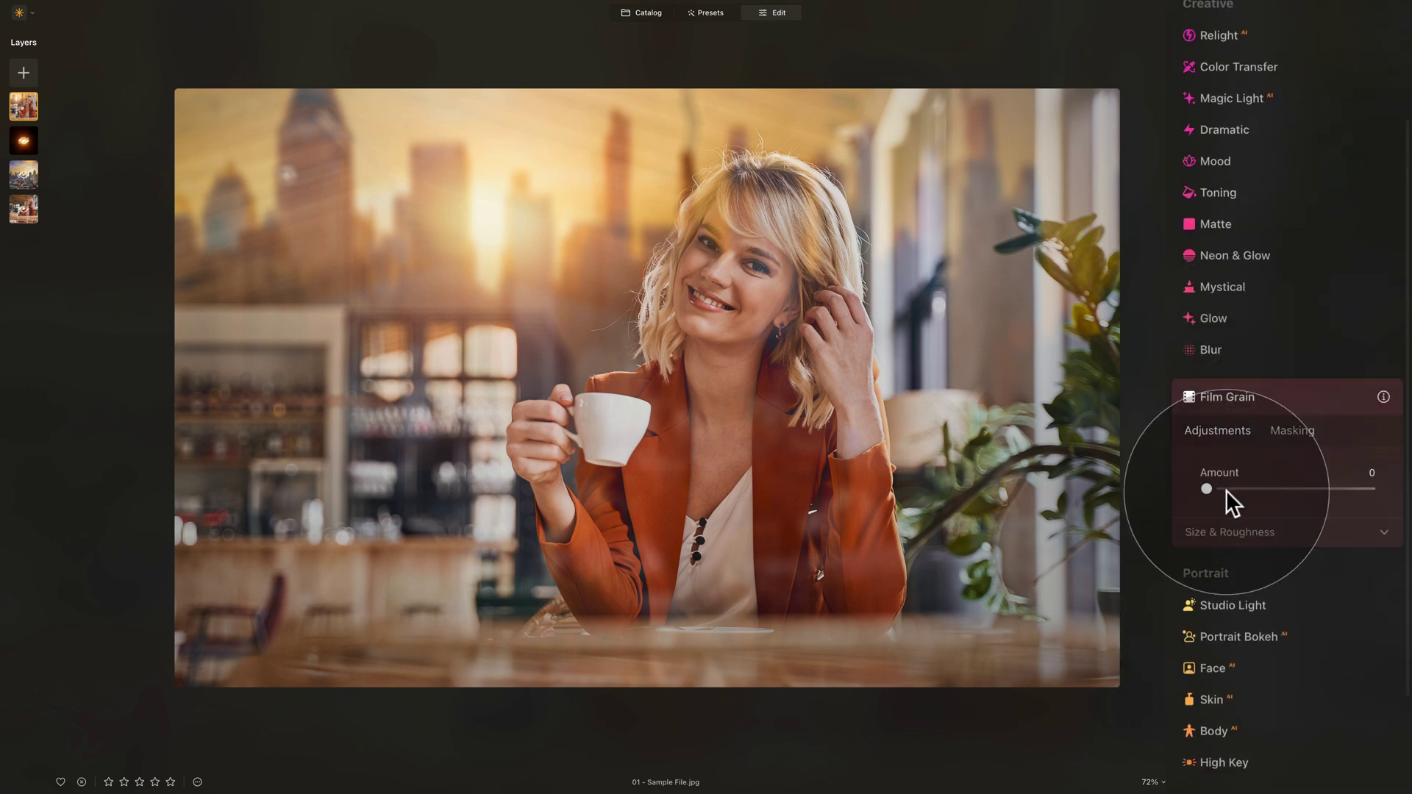
{"action": "left_click_drag", "start_coordinate": [1208, 488], "coordinate": [1333, 475]}
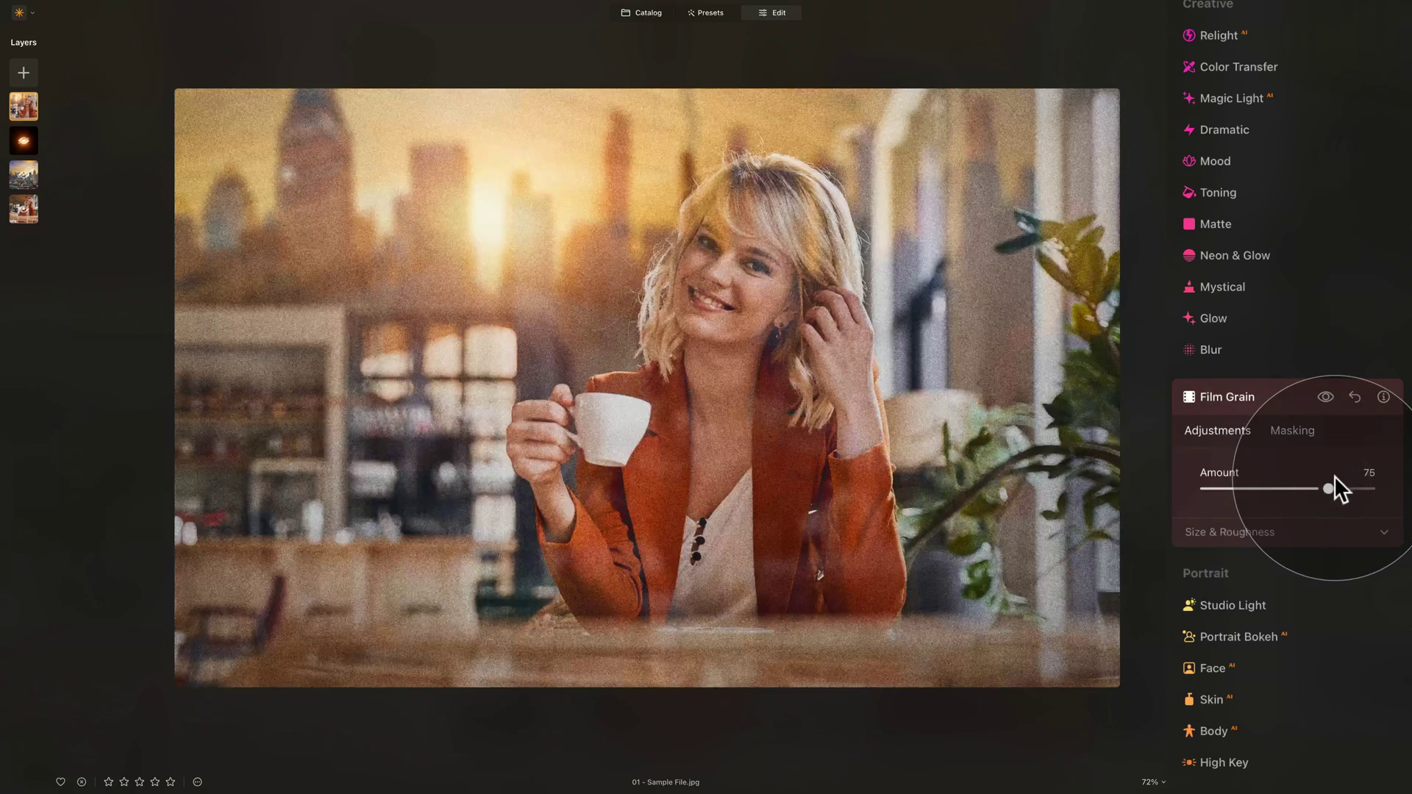
{"action": "left_click_drag", "start_coordinate": [1229, 485], "coordinate": [1216, 486]}
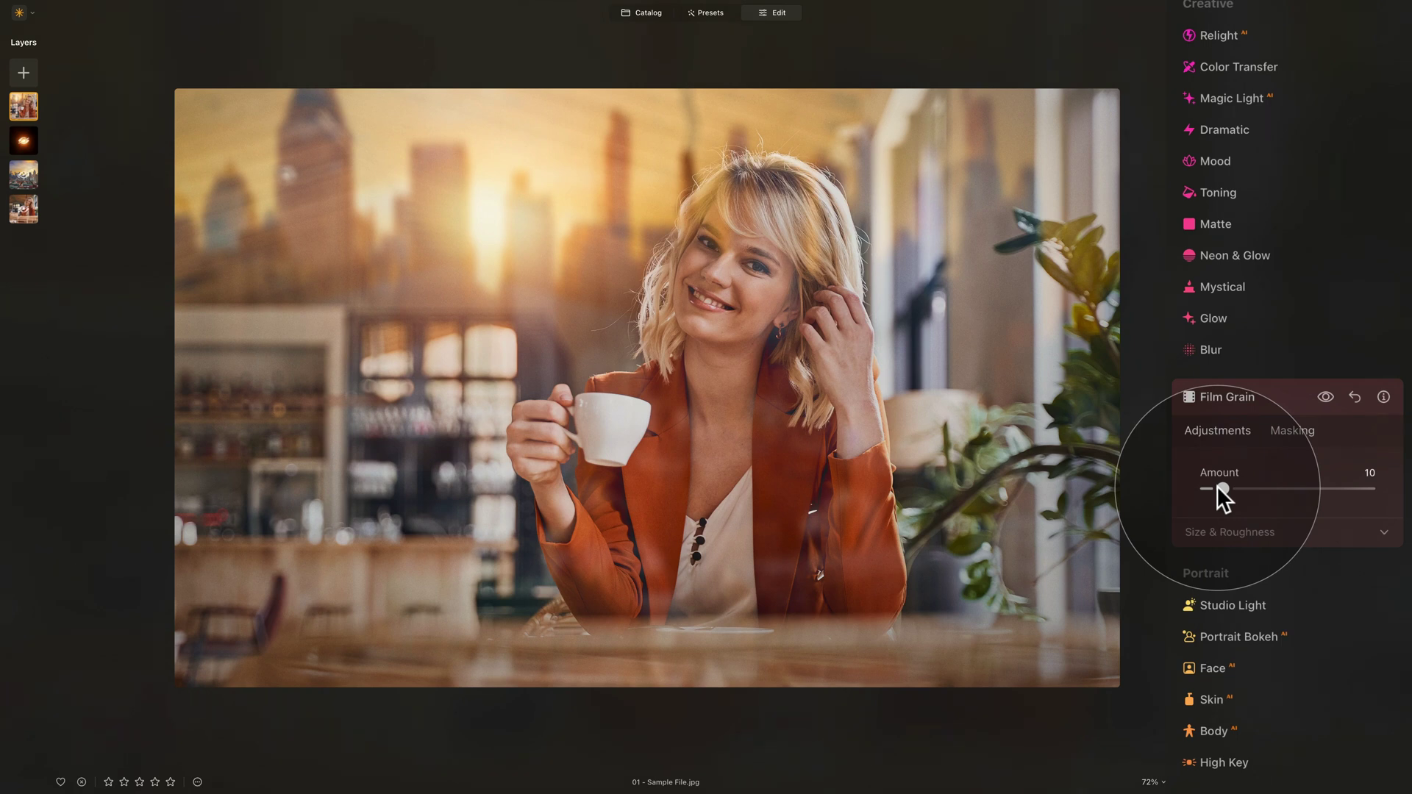
{"action": "left_click", "coordinate": [1209, 397]}
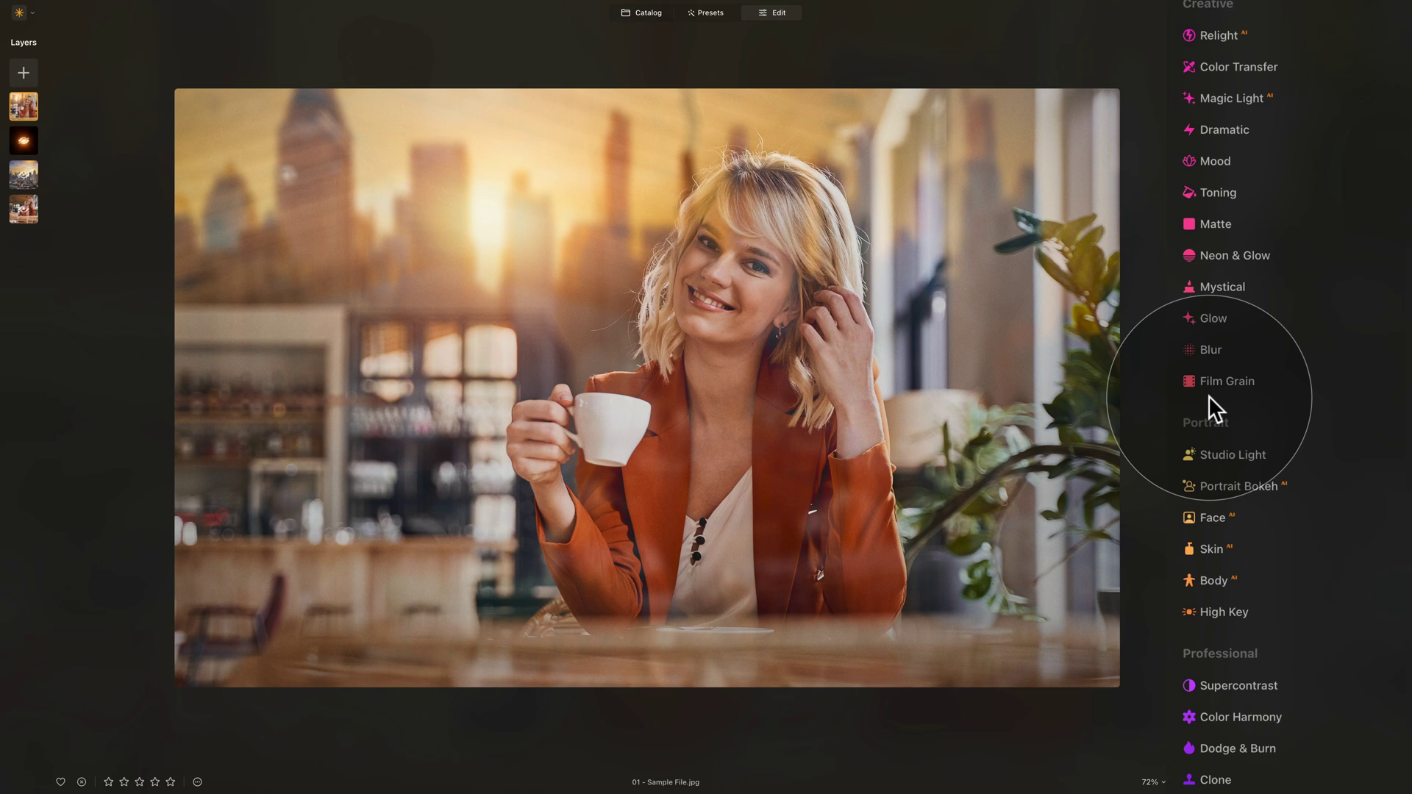
Try several strengths of the Mystical effect on the merged layer and settle on an amount of 15
{"action": "left_click", "coordinate": [1239, 288]}
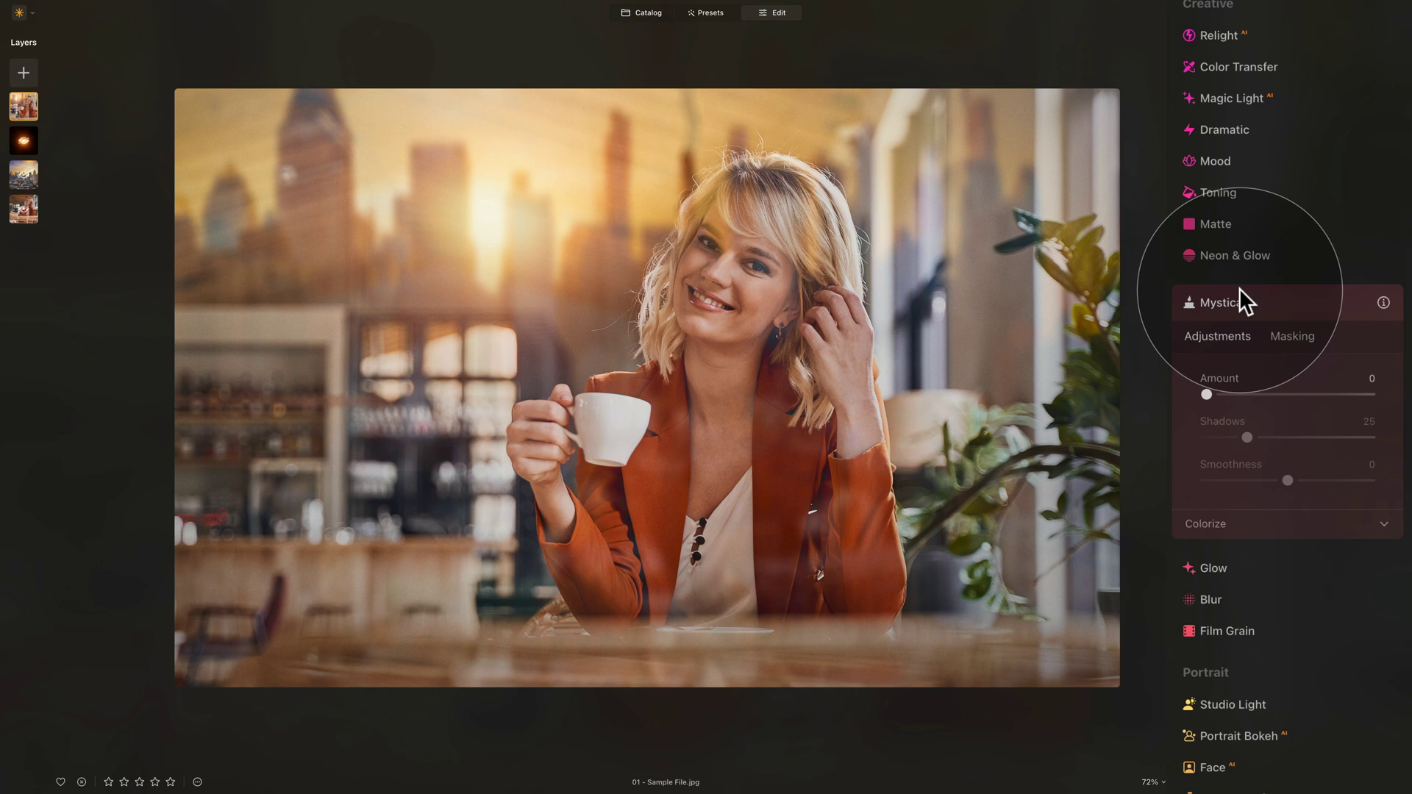
{"action": "left_click", "coordinate": [1238, 393]}
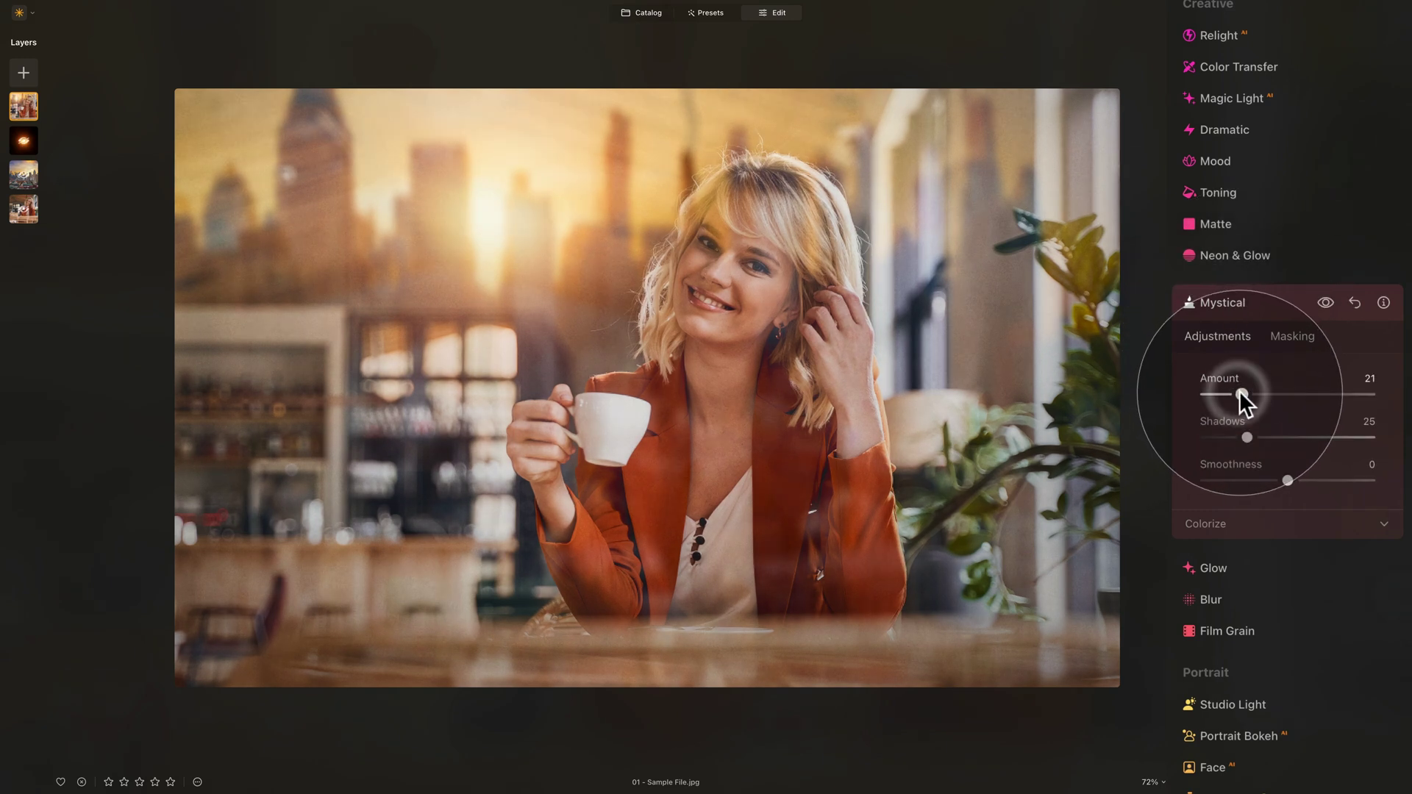
{"action": "left_click", "coordinate": [1274, 389]}
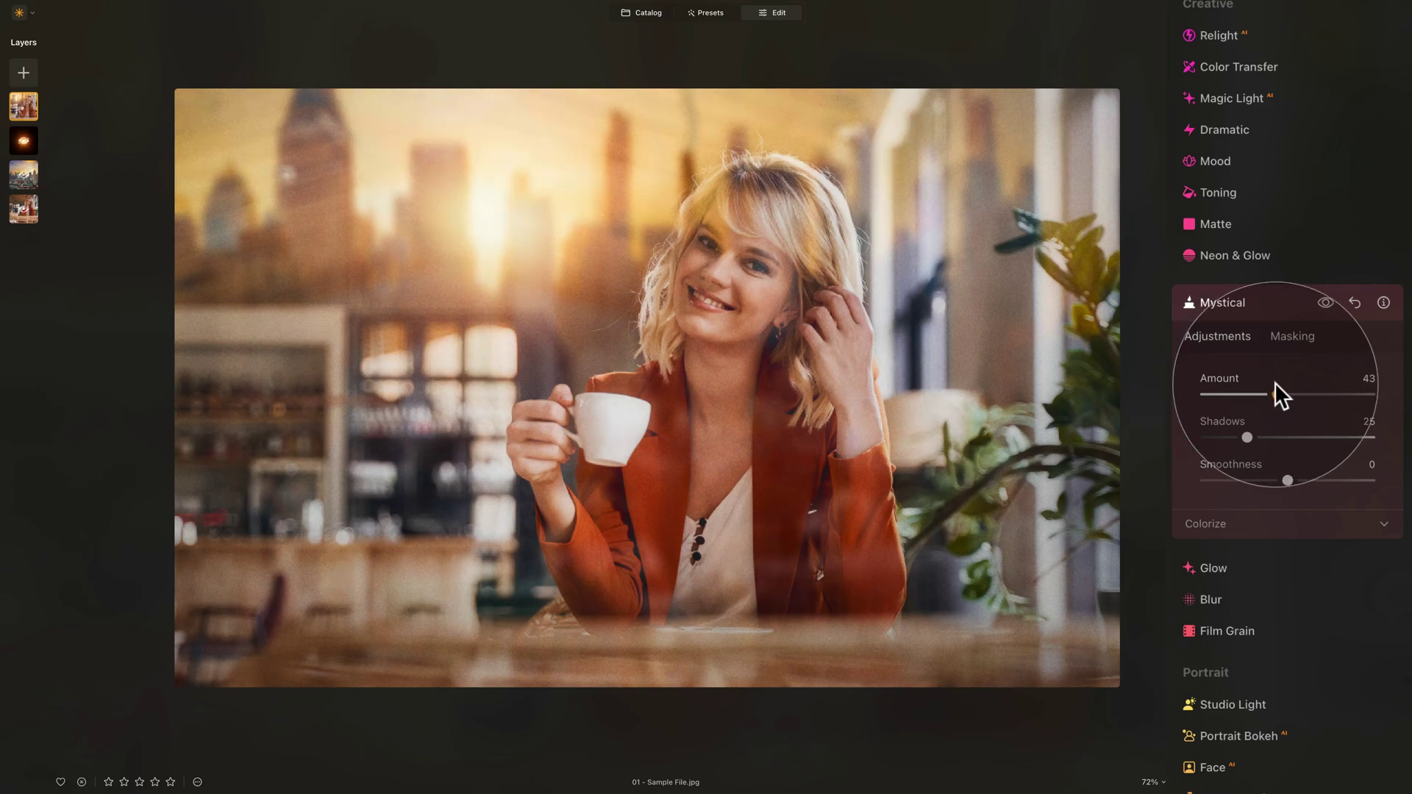
{"action": "left_click", "coordinate": [1370, 394]}
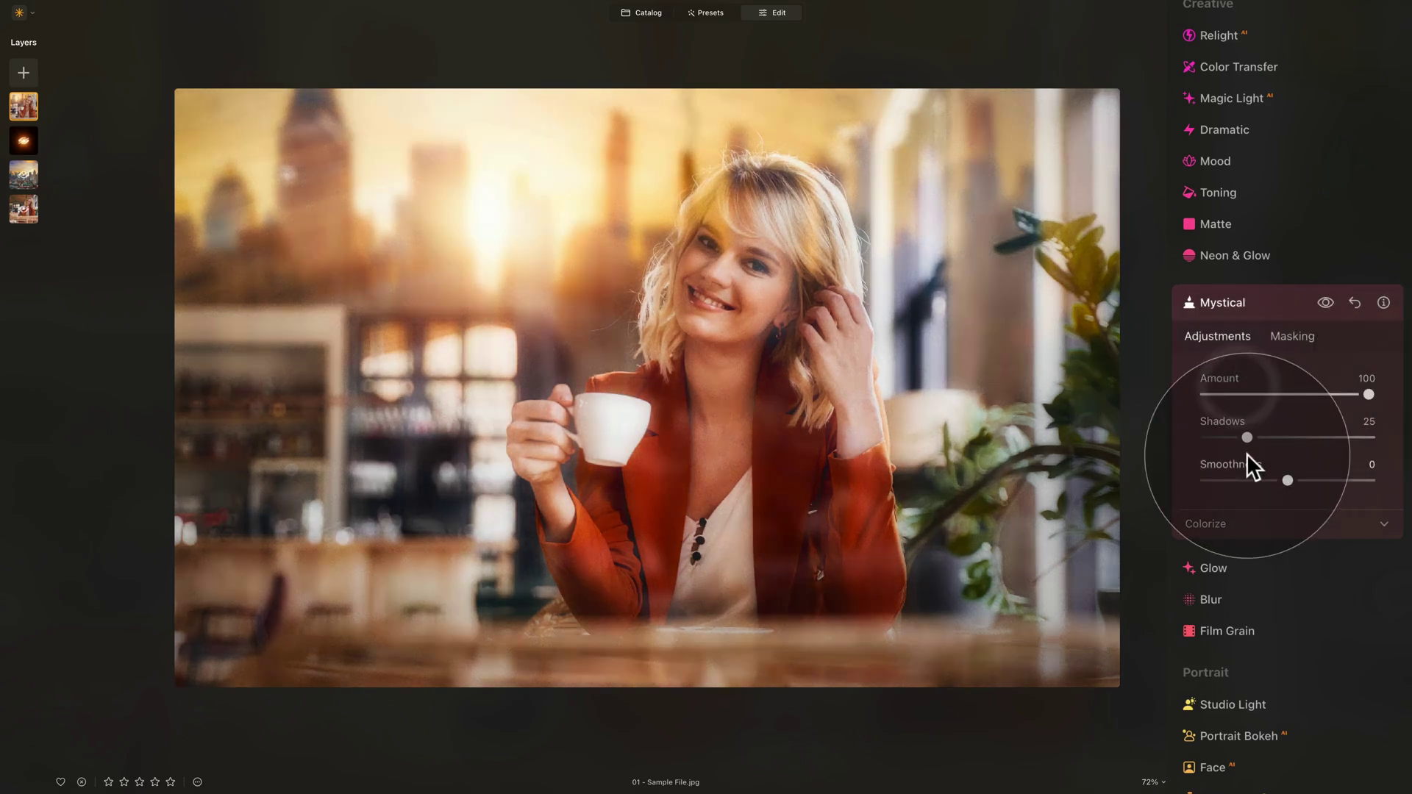
{"action": "left_click", "coordinate": [1237, 394]}
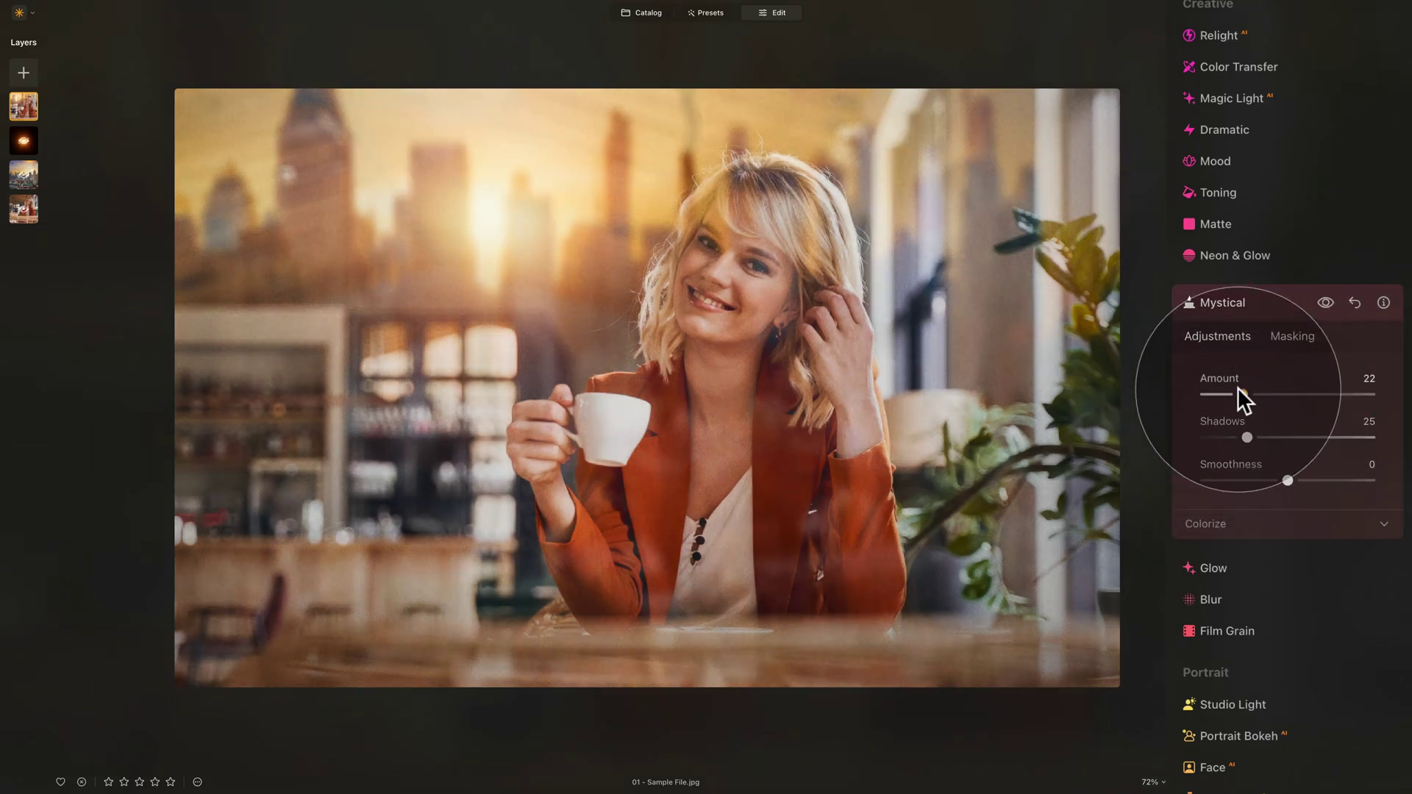
{"action": "left_click_drag", "start_coordinate": [1237, 389], "coordinate": [1225, 391]}
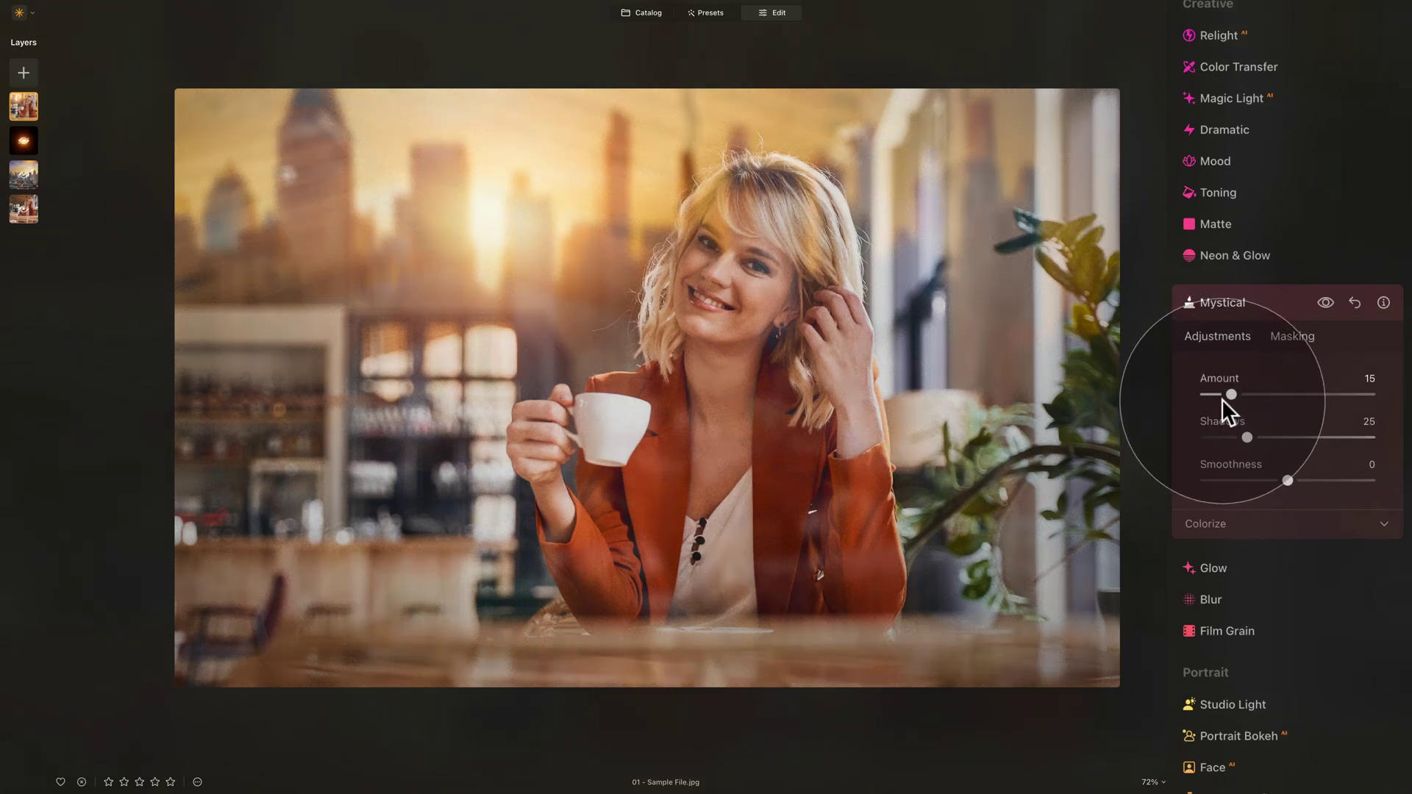
{"action": "left_click", "coordinate": [1252, 304]}
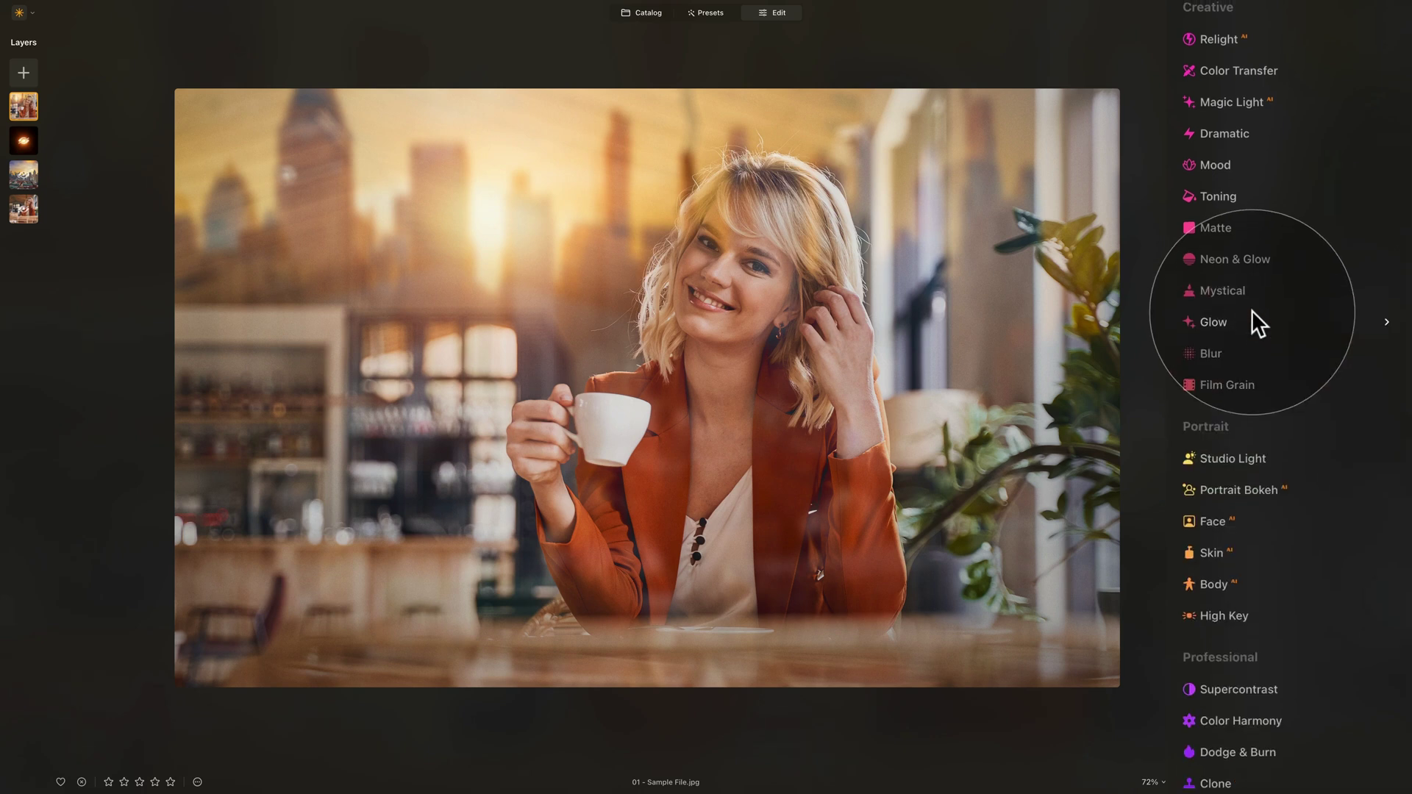
Apply the Atmosphere effect in Fog mode to the merged layer with an amount of 47
{"action": "scroll", "coordinate": [1251, 311], "scroll_direction": "up", "scroll_amount": 5}
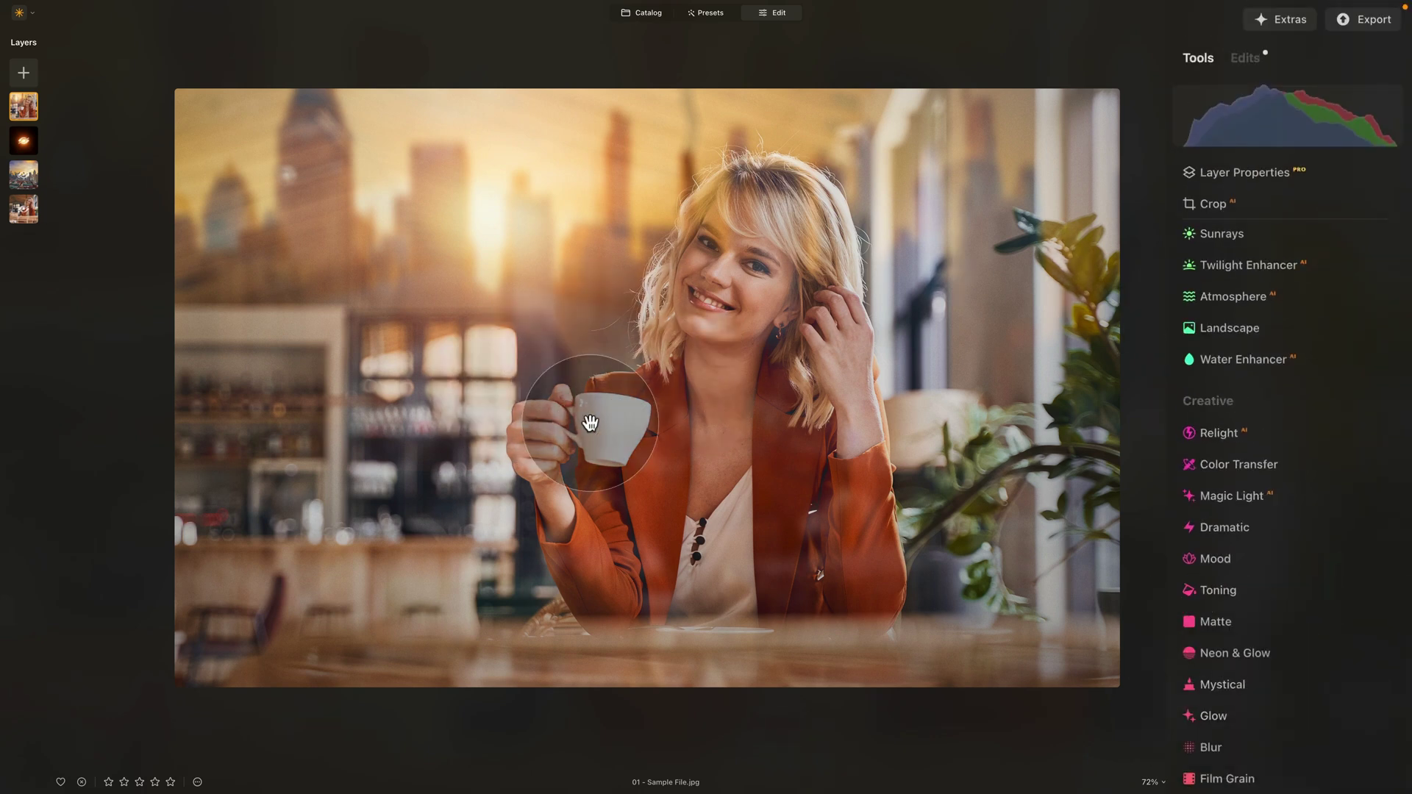
{"action": "scroll", "coordinate": [1270, 645], "scroll_direction": "up", "scroll_amount": 4}
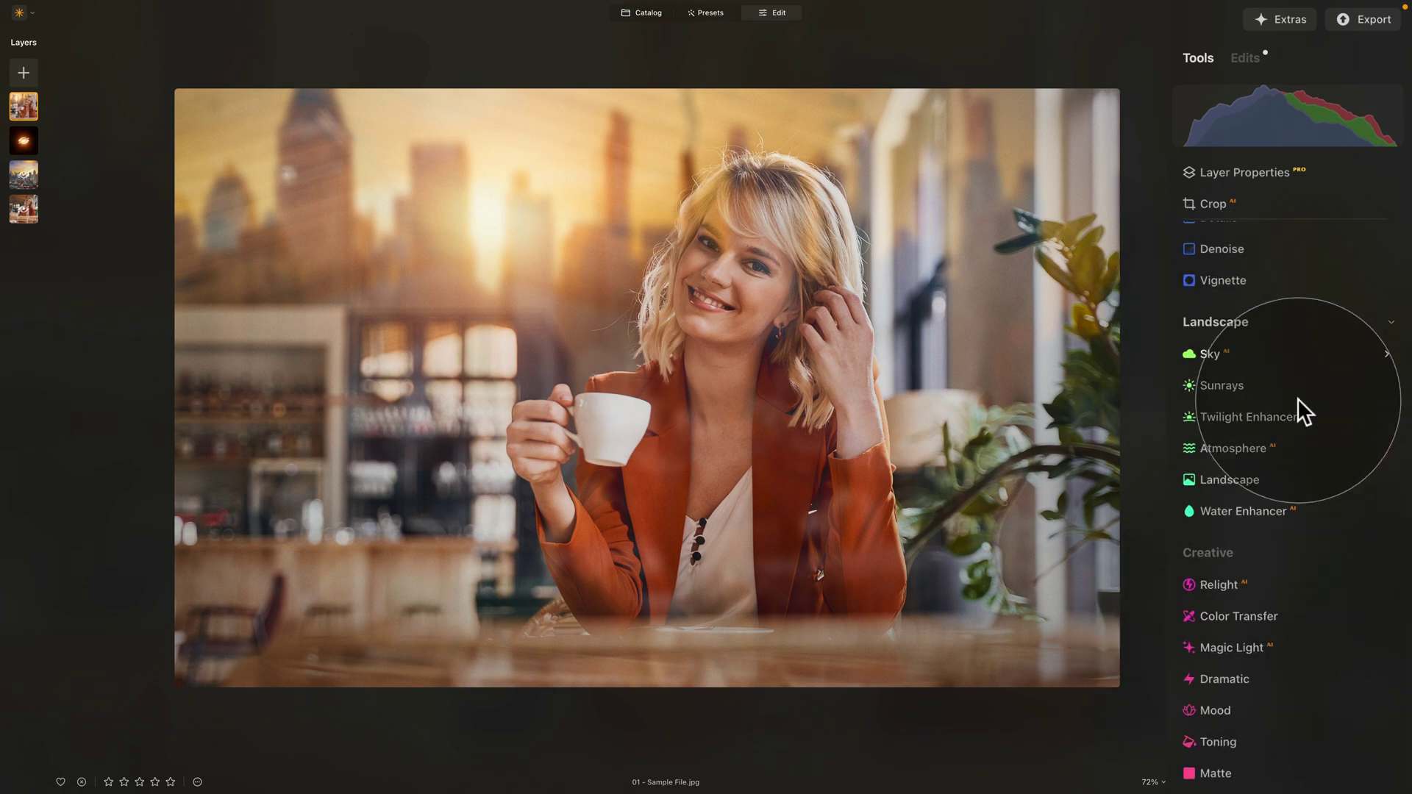
{"action": "left_click", "coordinate": [1237, 448]}
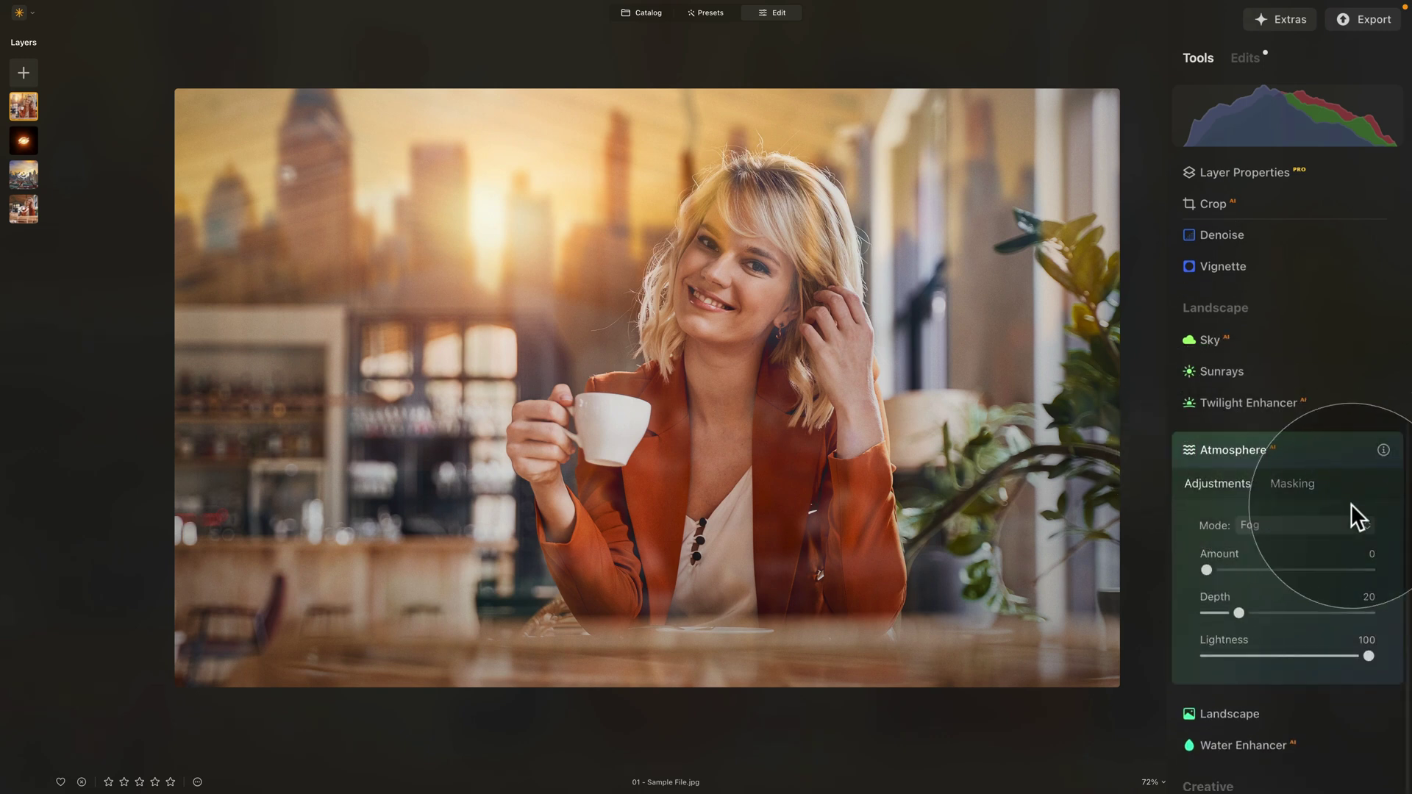
{"action": "left_click", "coordinate": [1288, 526]}
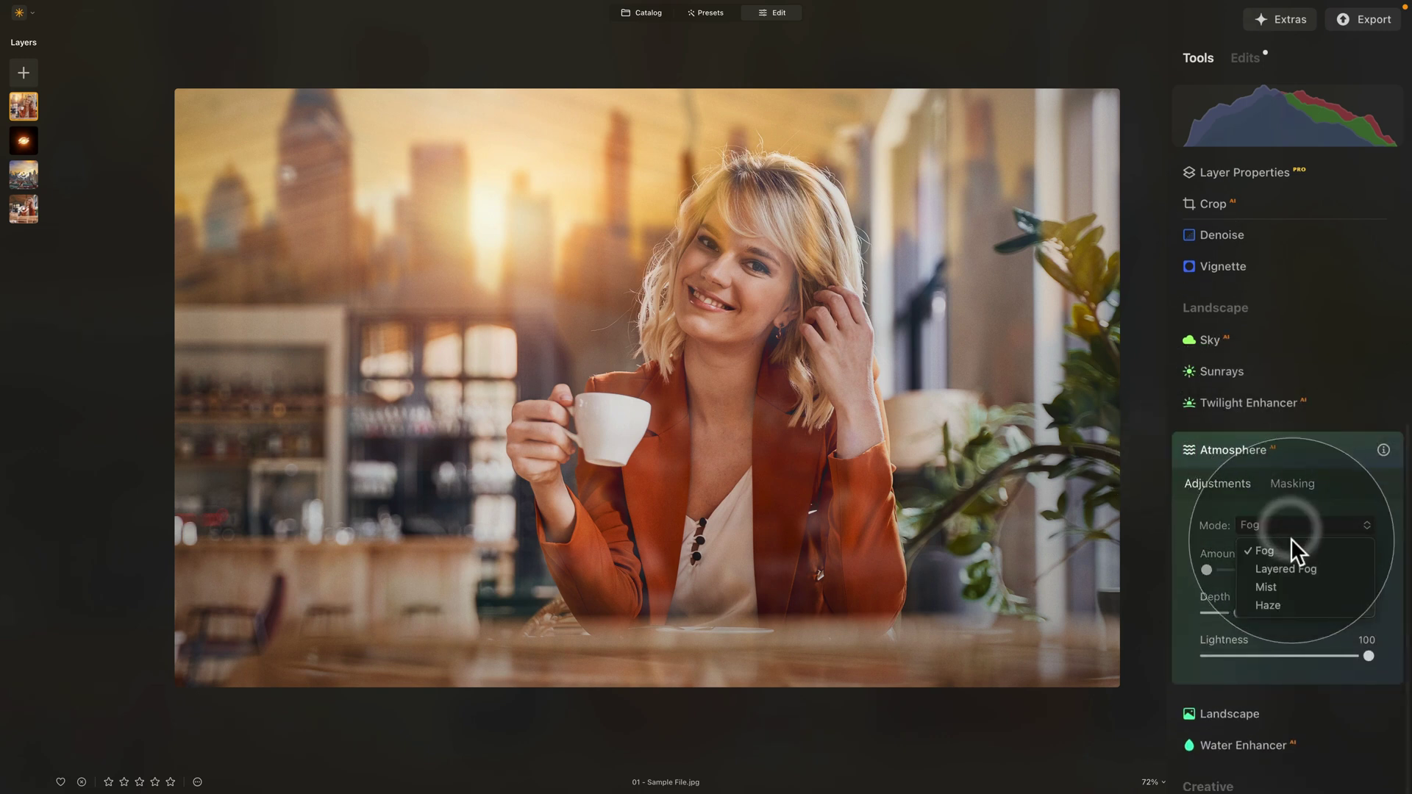
{"action": "left_click", "coordinate": [1213, 509]}
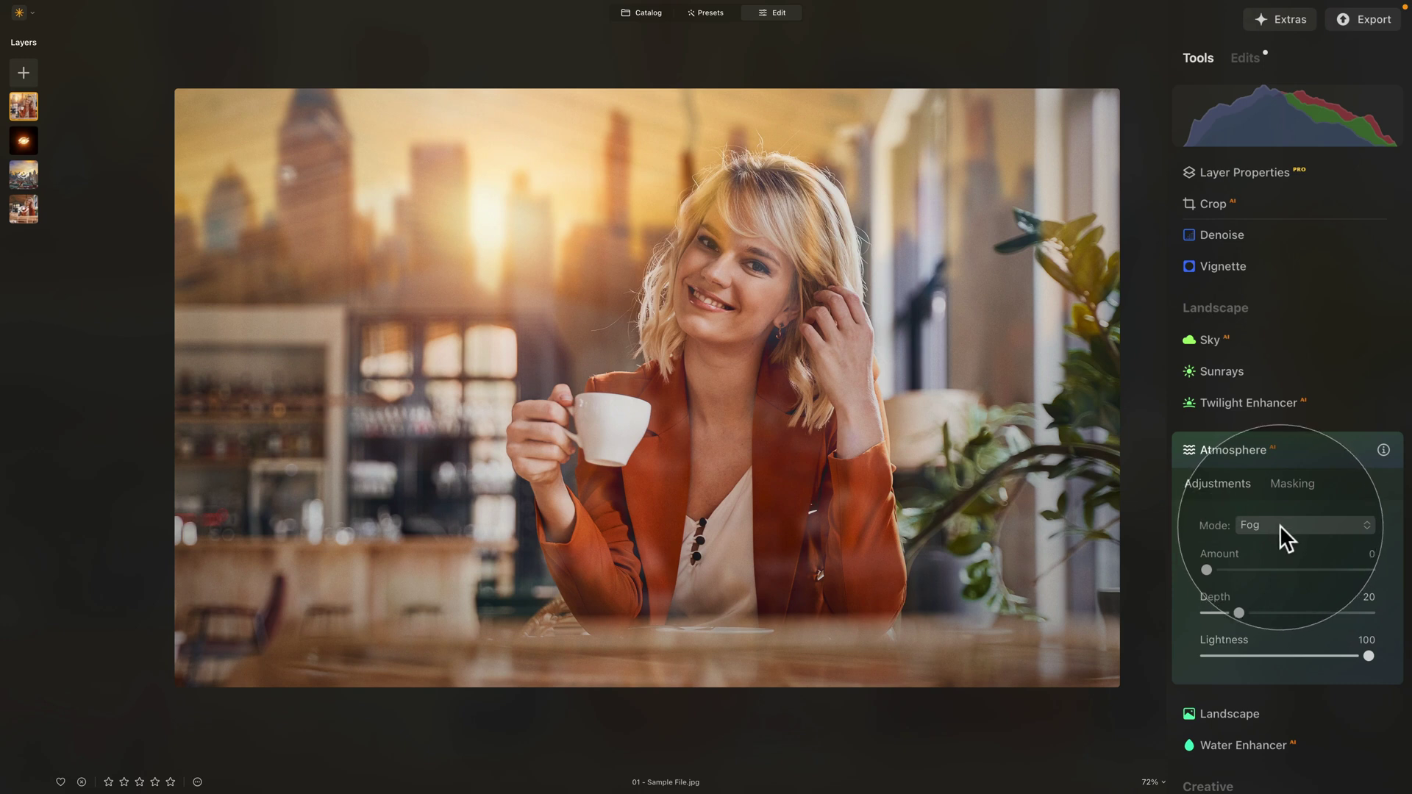
{"action": "left_click_drag", "start_coordinate": [1207, 570], "coordinate": [1283, 570]}
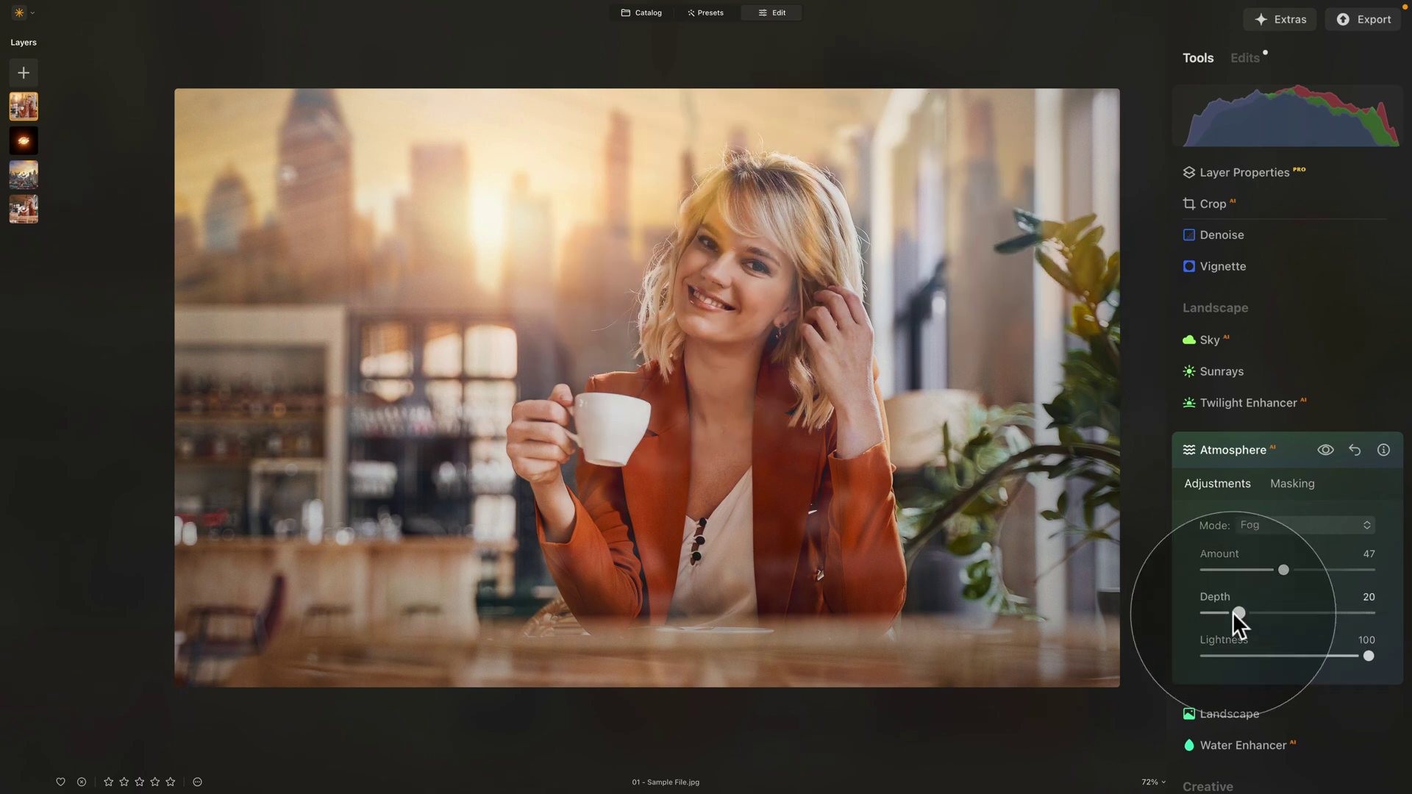
Set the fog's depth to 66 and its amount to 17, comparing the picture with and without the Atmosphere effect
{"action": "left_click_drag", "start_coordinate": [1237, 609], "coordinate": [1314, 609]}
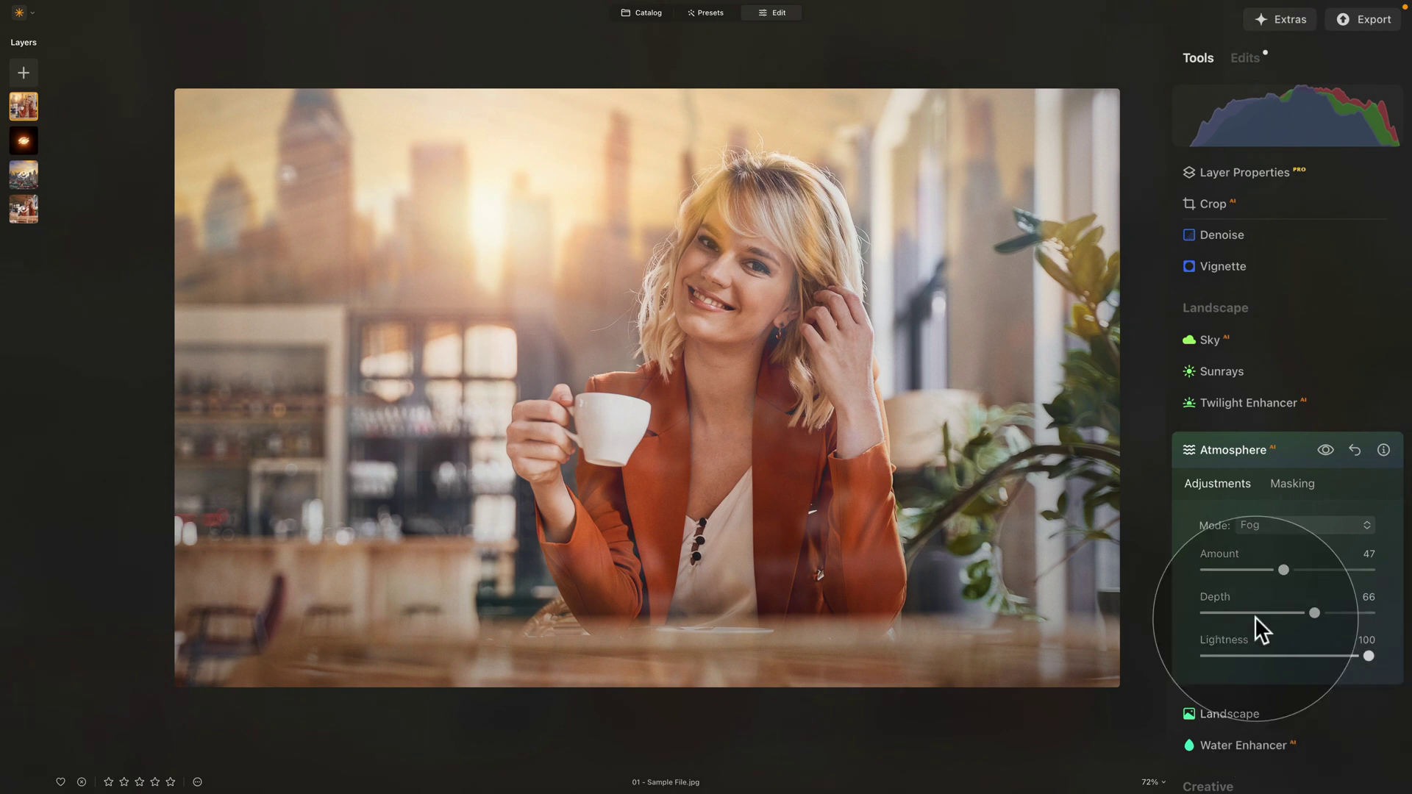
{"action": "left_click_drag", "start_coordinate": [1277, 571], "coordinate": [1239, 574]}
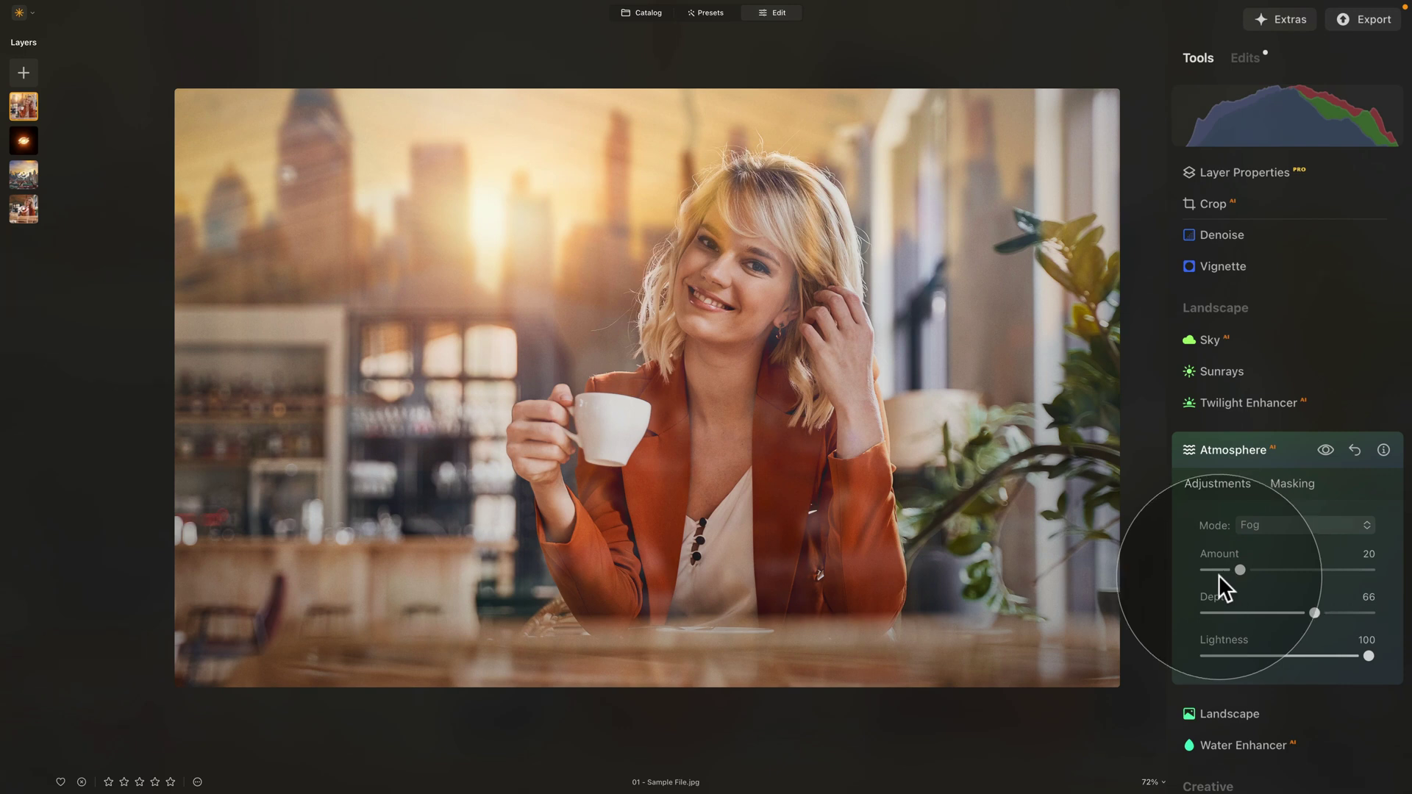
{"action": "left_click_drag", "start_coordinate": [1224, 571], "coordinate": [1227, 566]}
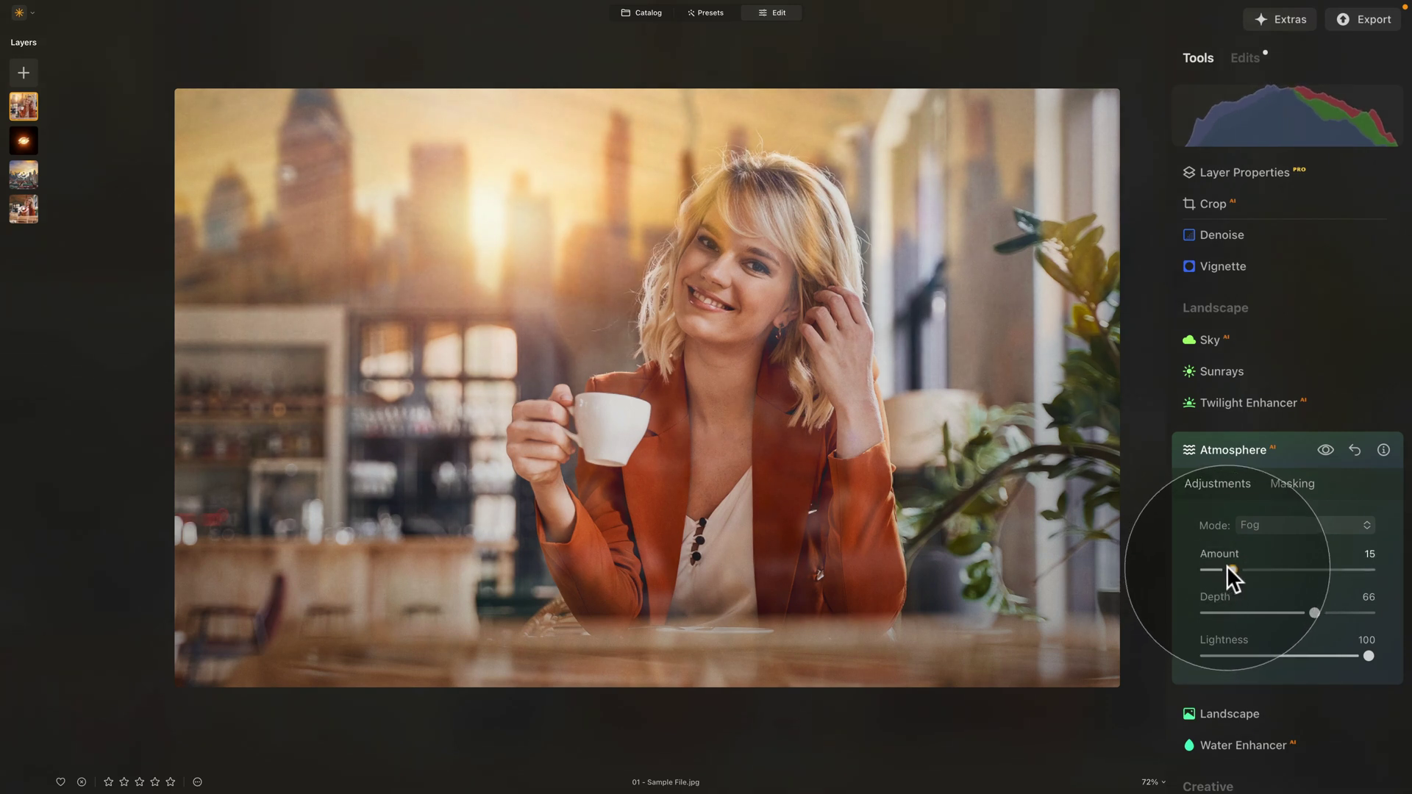
{"action": "left_click", "coordinate": [1324, 451]}
{"action": "left_click", "coordinate": [1324, 451]}
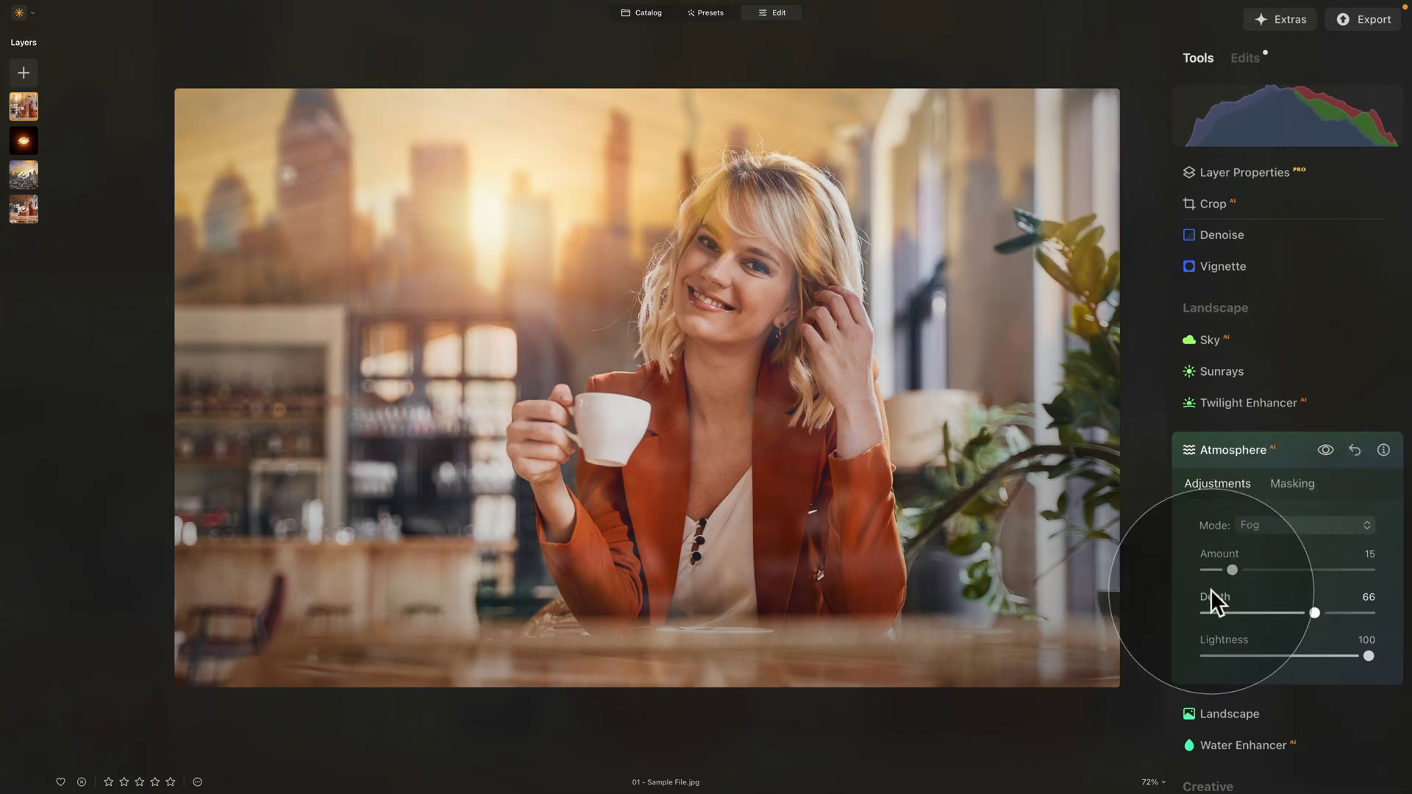
{"action": "left_click_drag", "start_coordinate": [1230, 570], "coordinate": [1236, 569]}
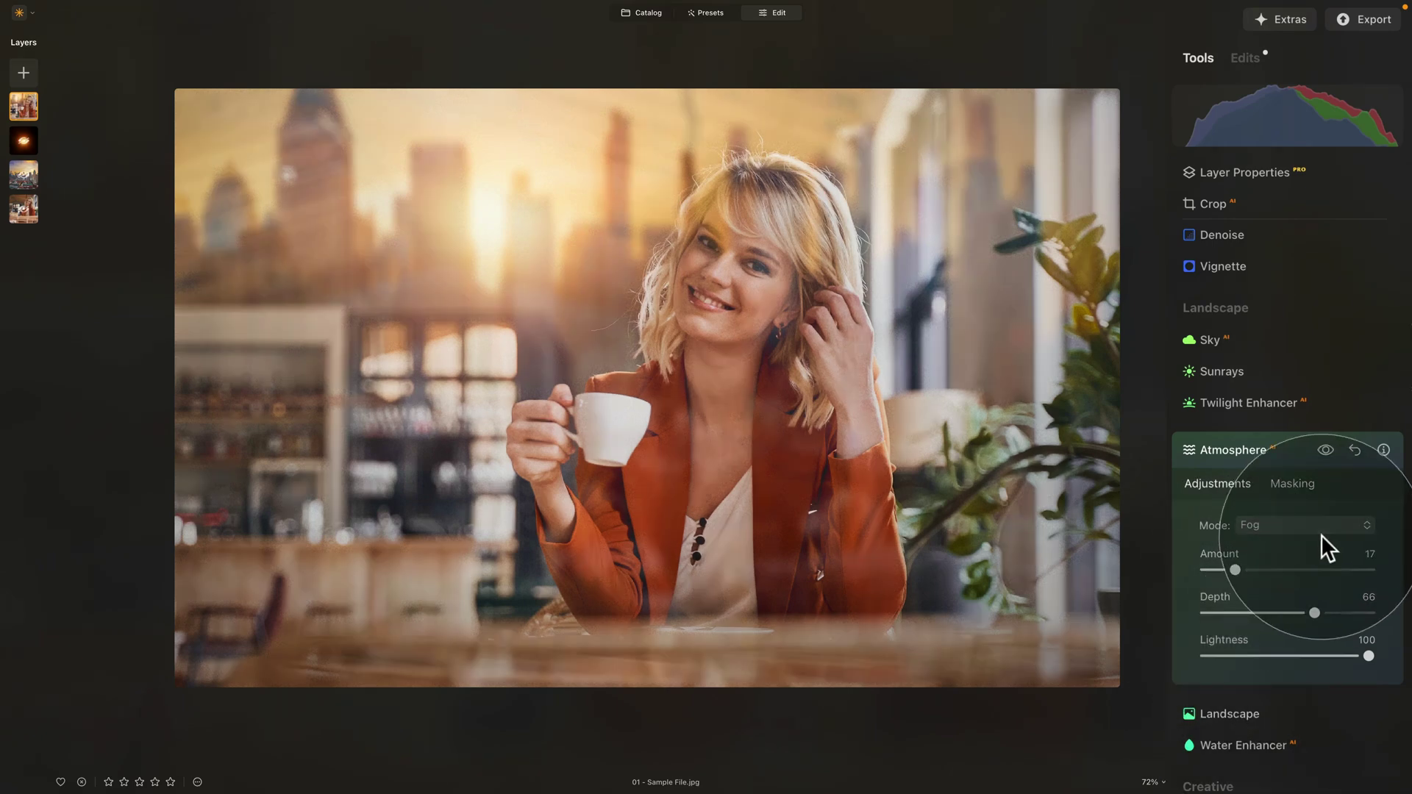
{"action": "left_click", "coordinate": [1325, 449]}
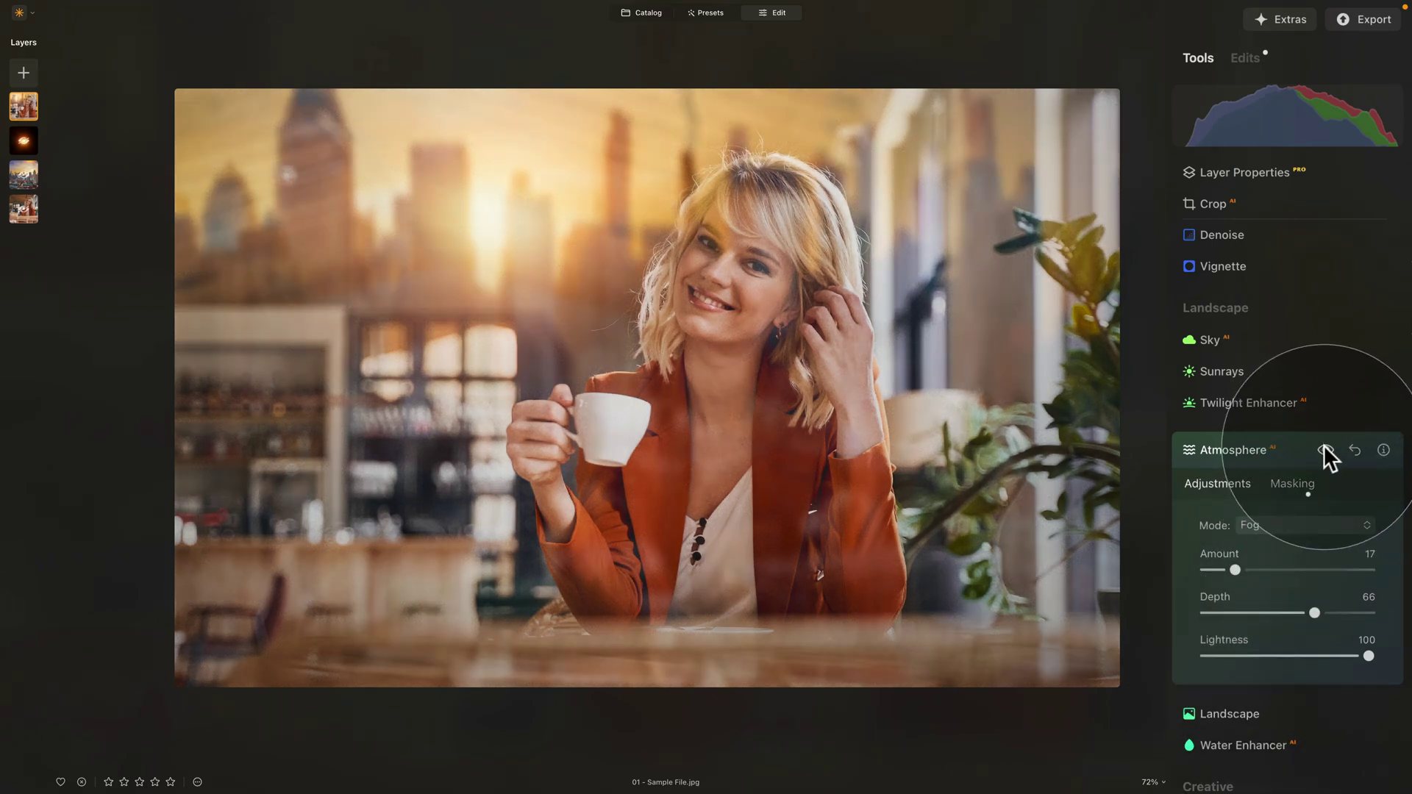
{"action": "left_click", "coordinate": [1324, 449]}
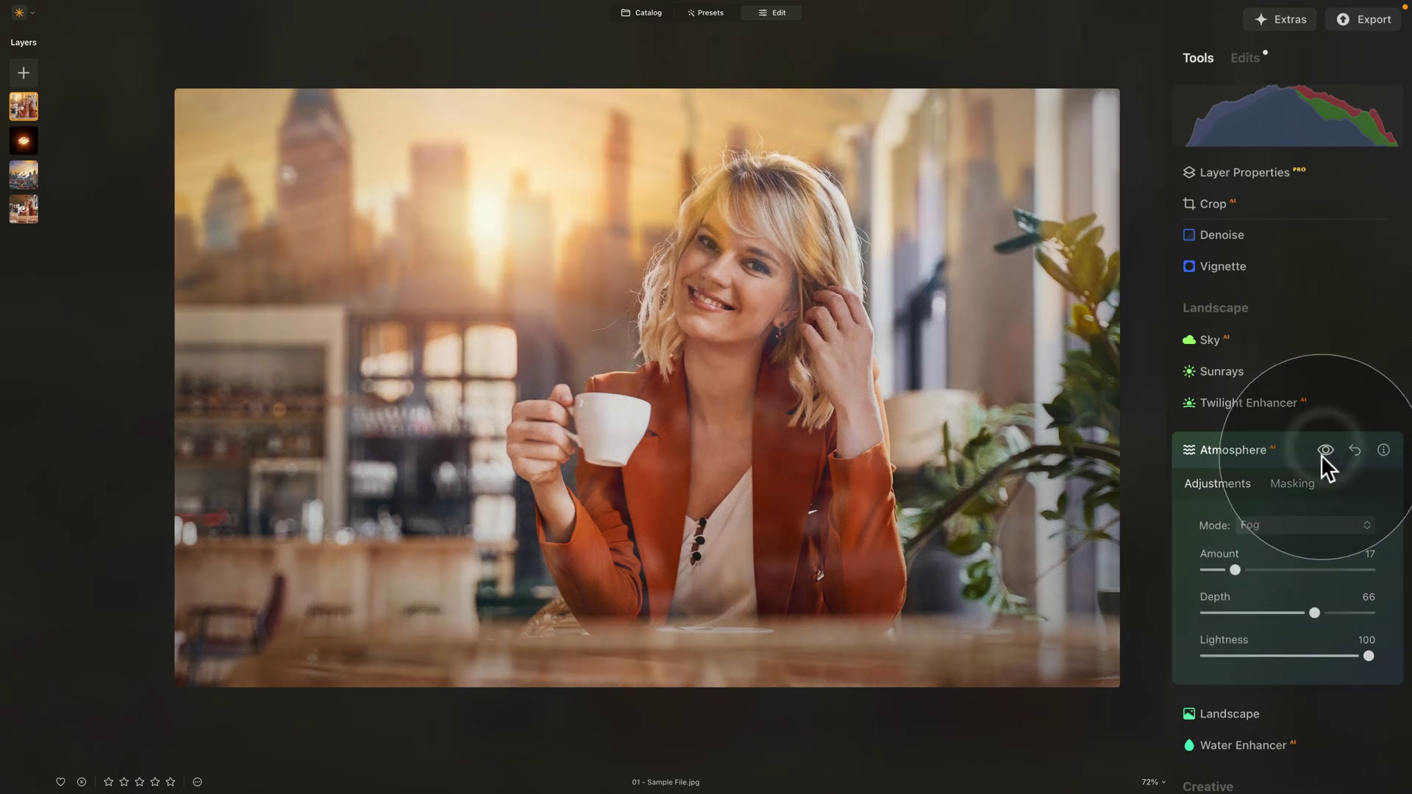
{"action": "left_click", "coordinate": [1244, 449]}
Compare the finished window-reflection picture with the original café portrait, ending on the edited version
{"action": "scroll", "coordinate": [1257, 549], "scroll_direction": "up", "scroll_amount": 5}
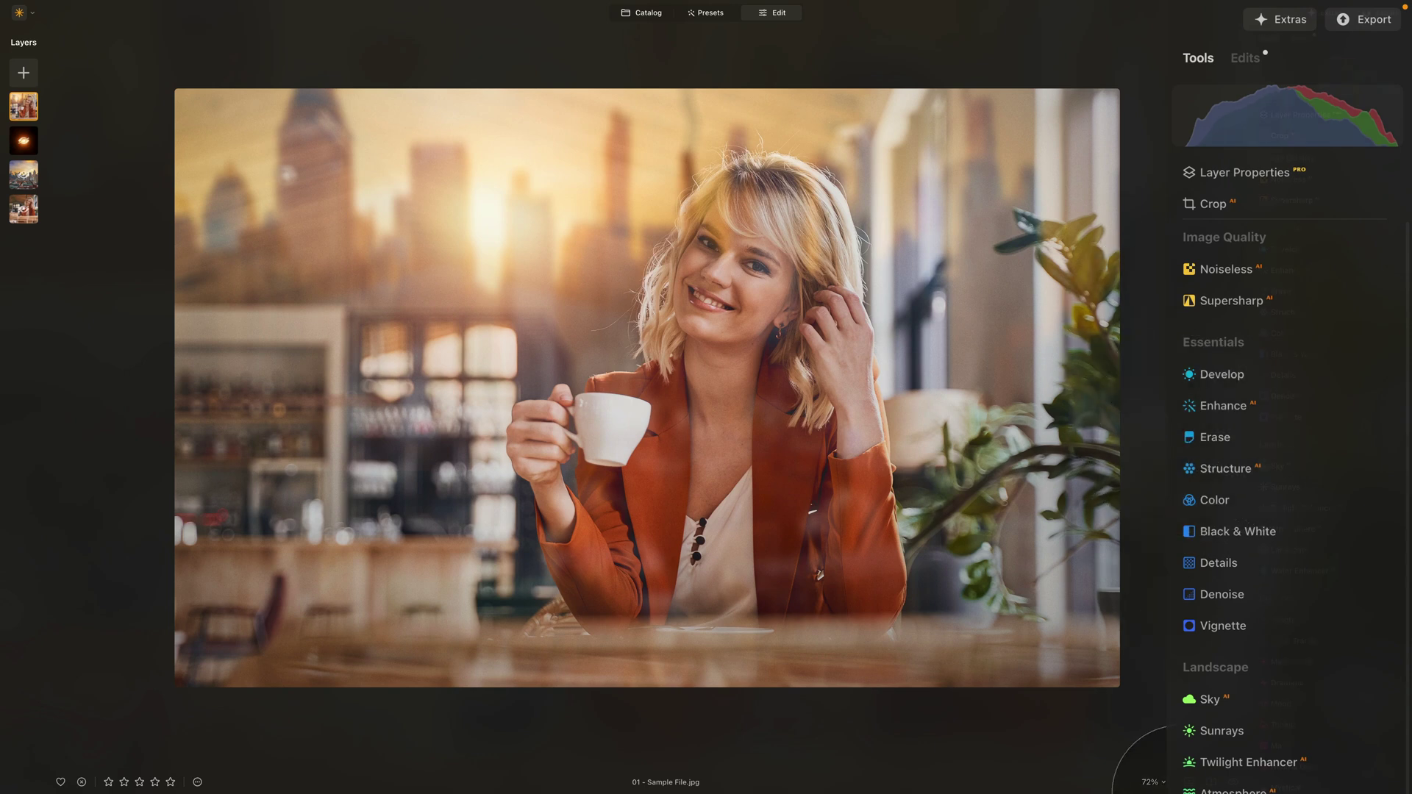
{"action": "left_click", "coordinate": [1233, 782]}
{"action": "left_click", "coordinate": [1233, 782]}
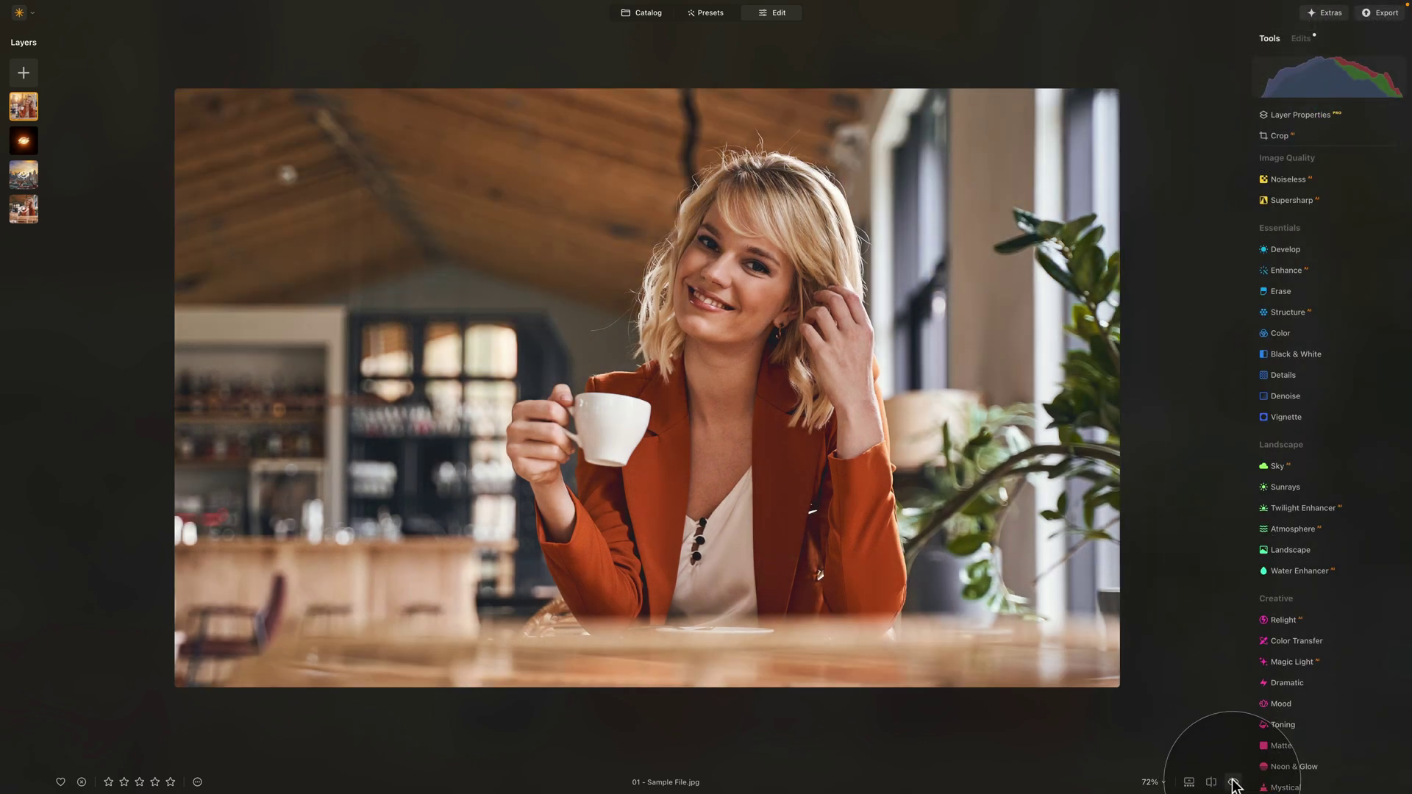
{"action": "left_click", "coordinate": [1233, 783]}
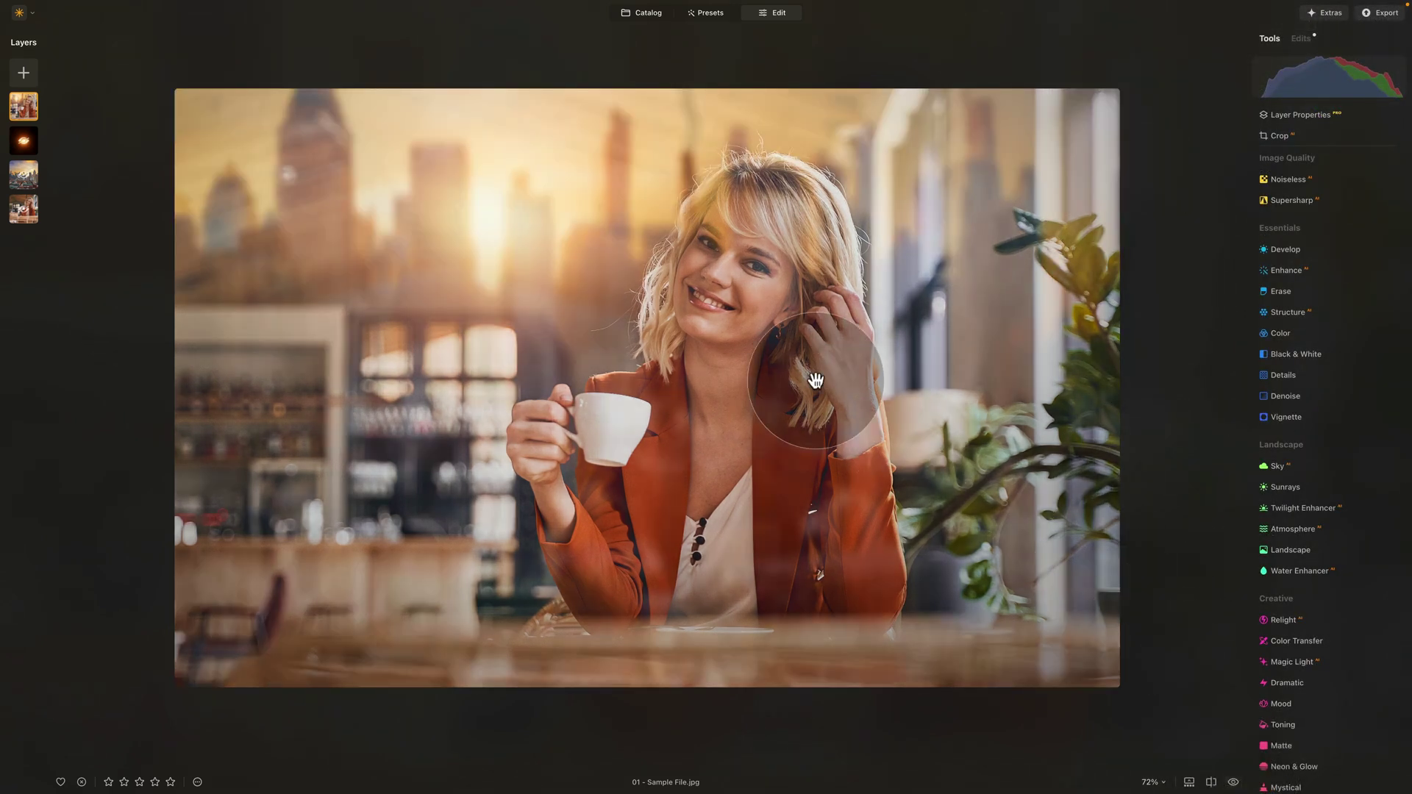